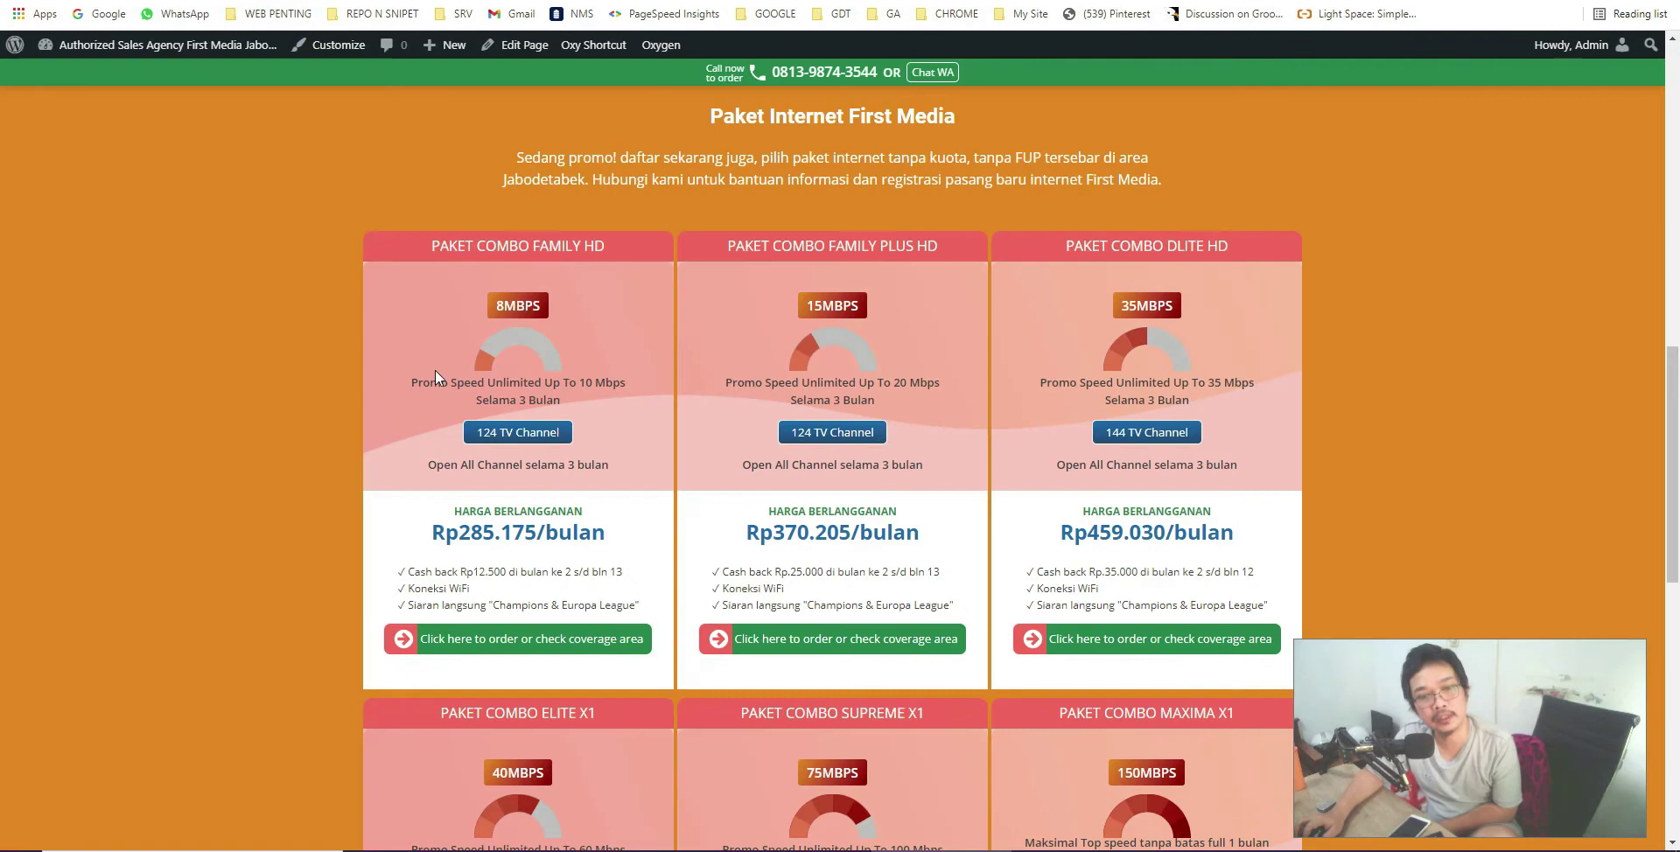
Compare the package cards in the homepage's Paket Internet First Media section with the fields on the Harga Paket settings page.
left_click_drag(464, 247, 613, 248)
left_click(219, 2)
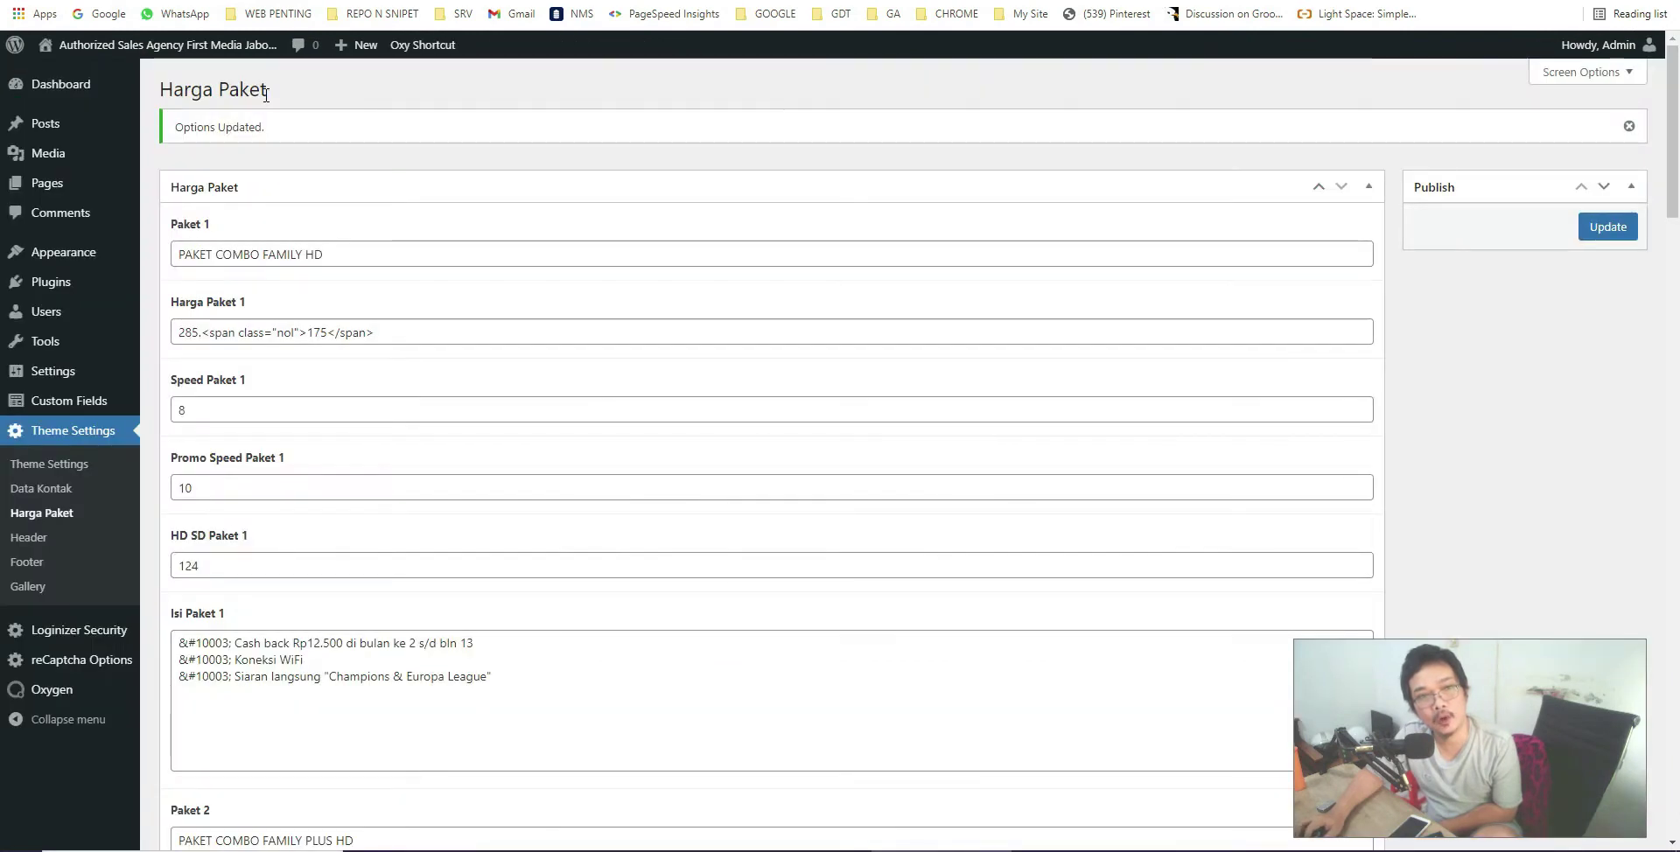
key("ctrl+Tab")
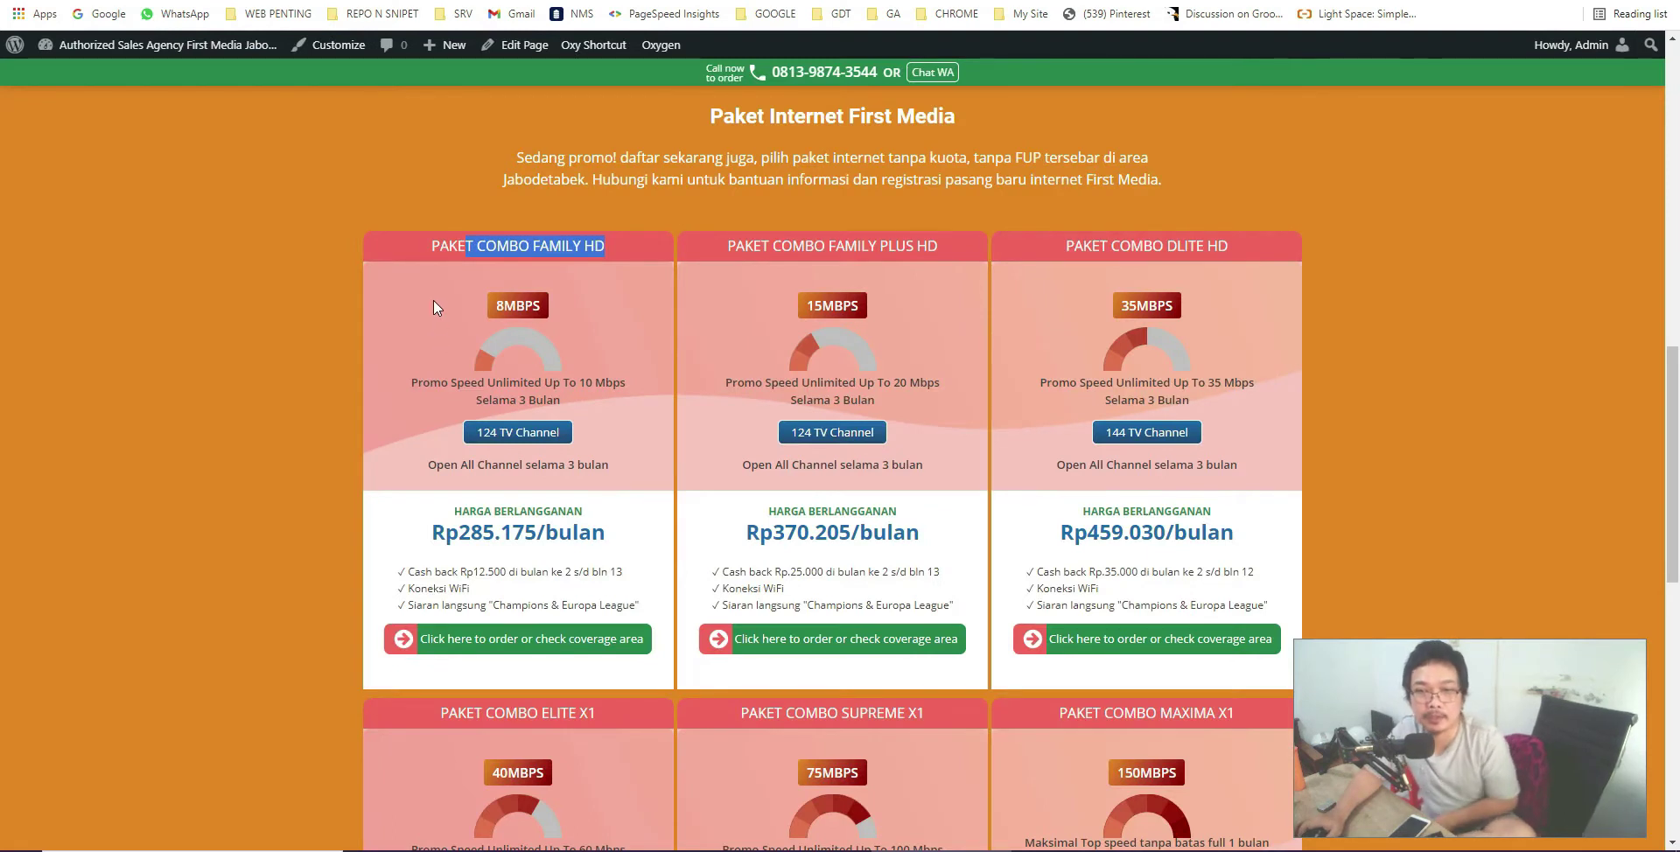
left_click(321, 318)
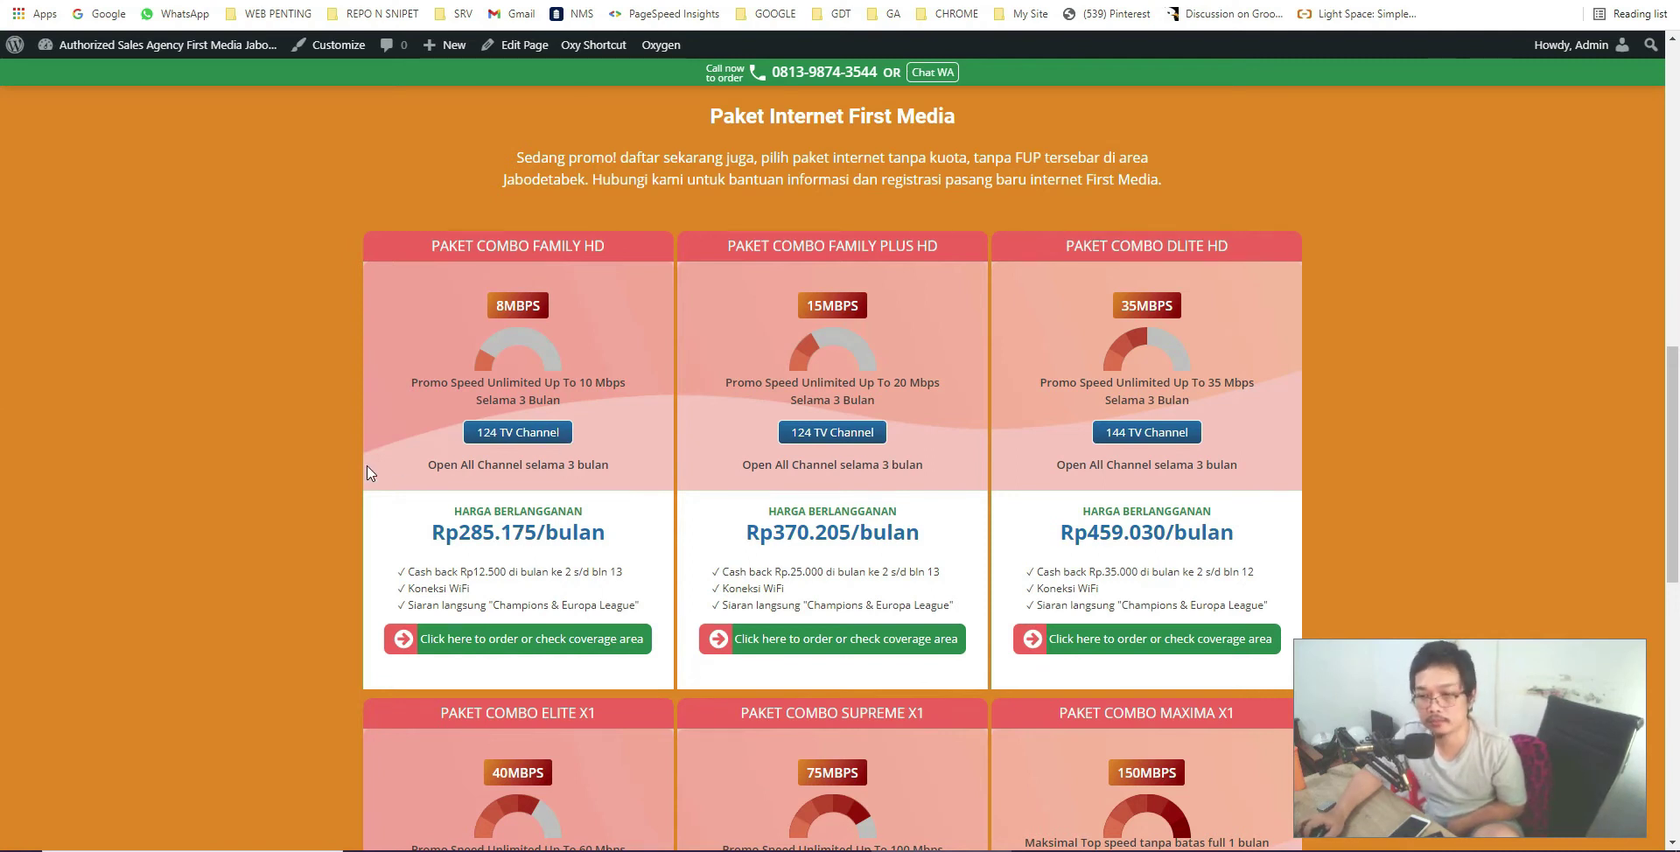
scroll(366, 473, "up", 2)
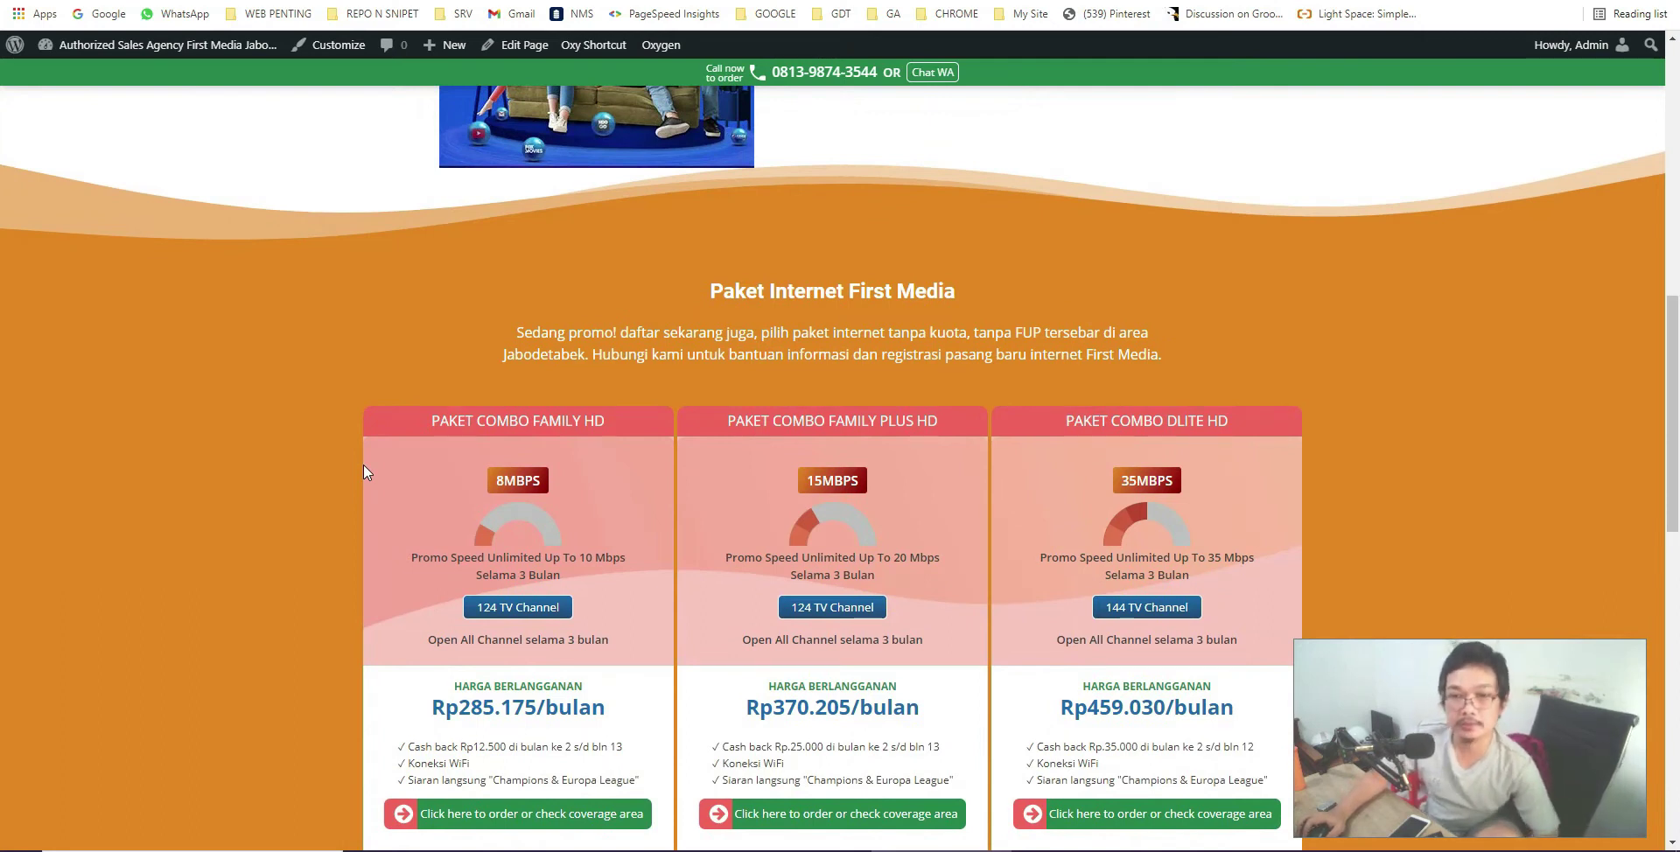
scroll(385, 397, "down", 2)
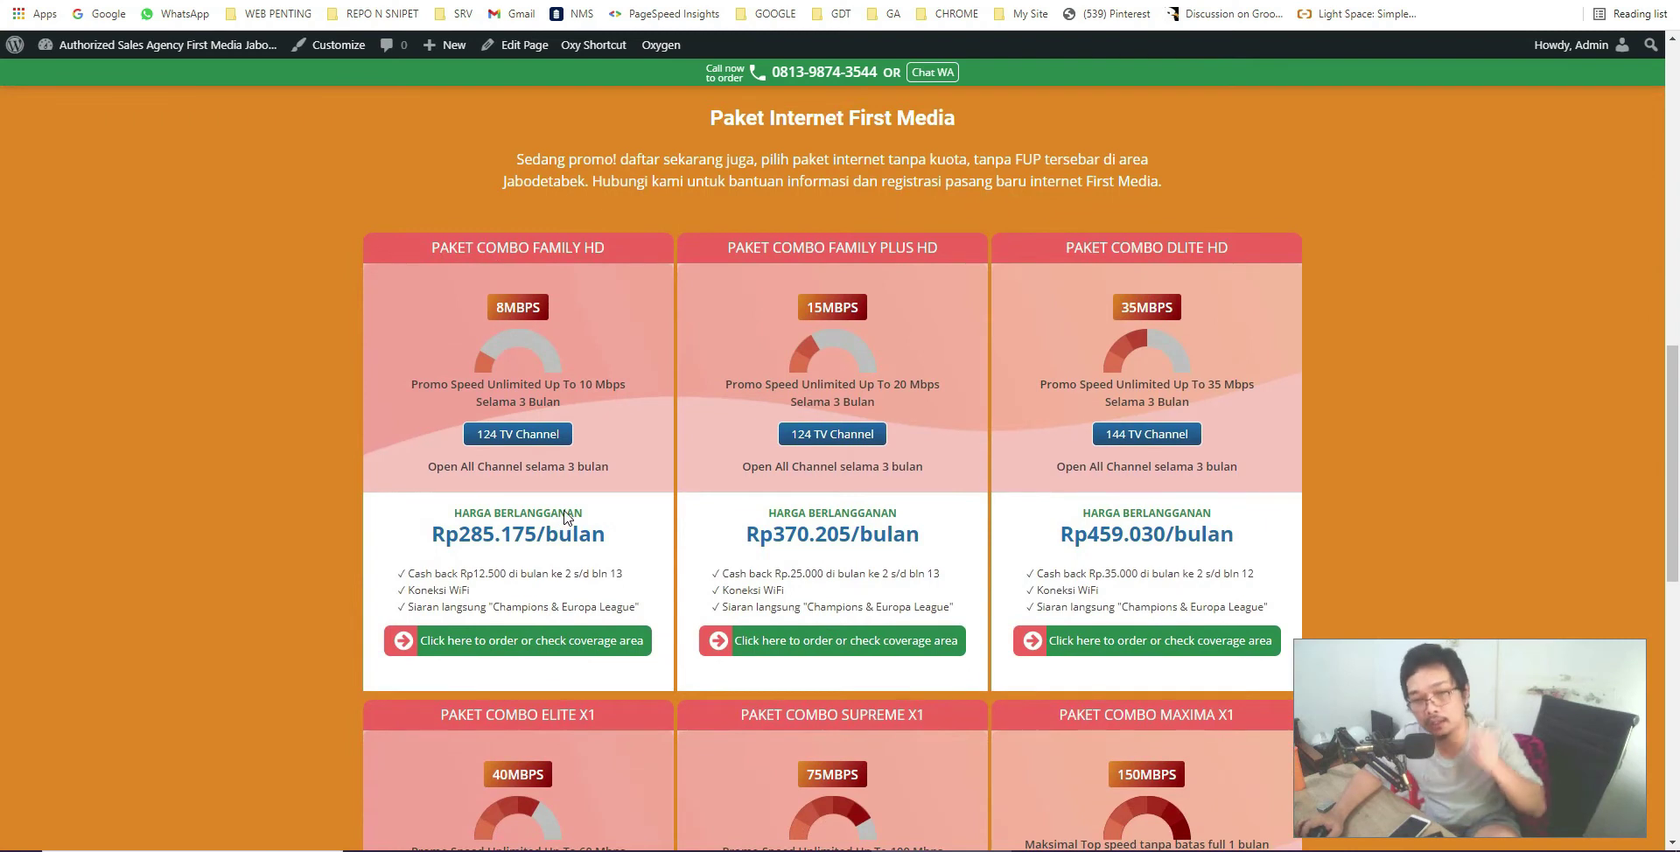
scroll(569, 515, "up", 2)
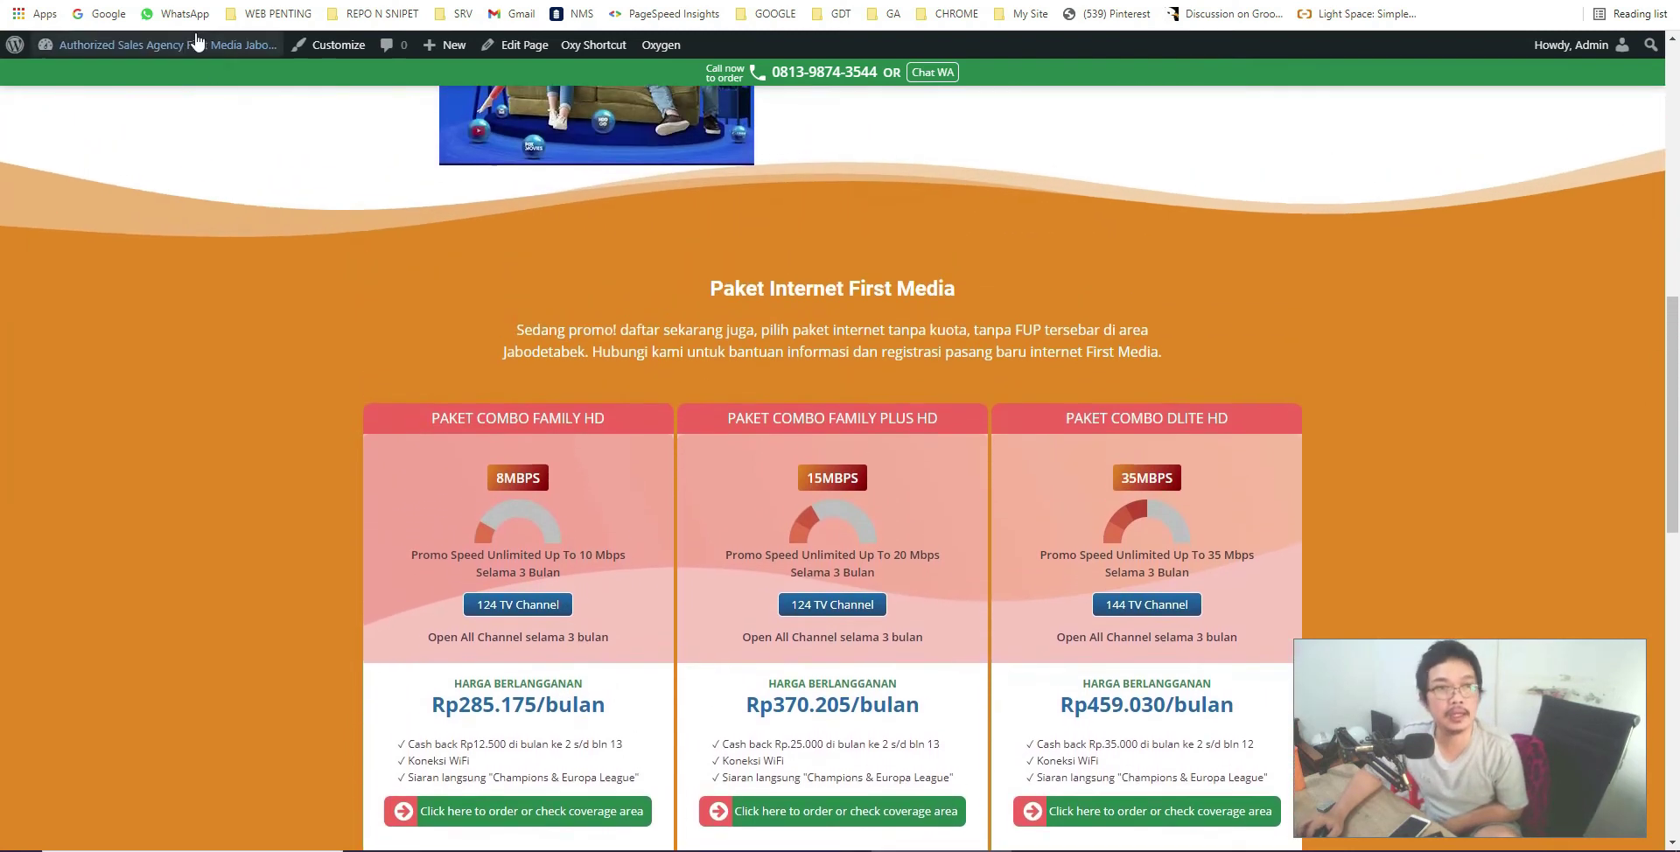
Open the Data Kontak theme settings and examine its phone, WhatsApp, address, email and URL fields.
left_click(179, 2)
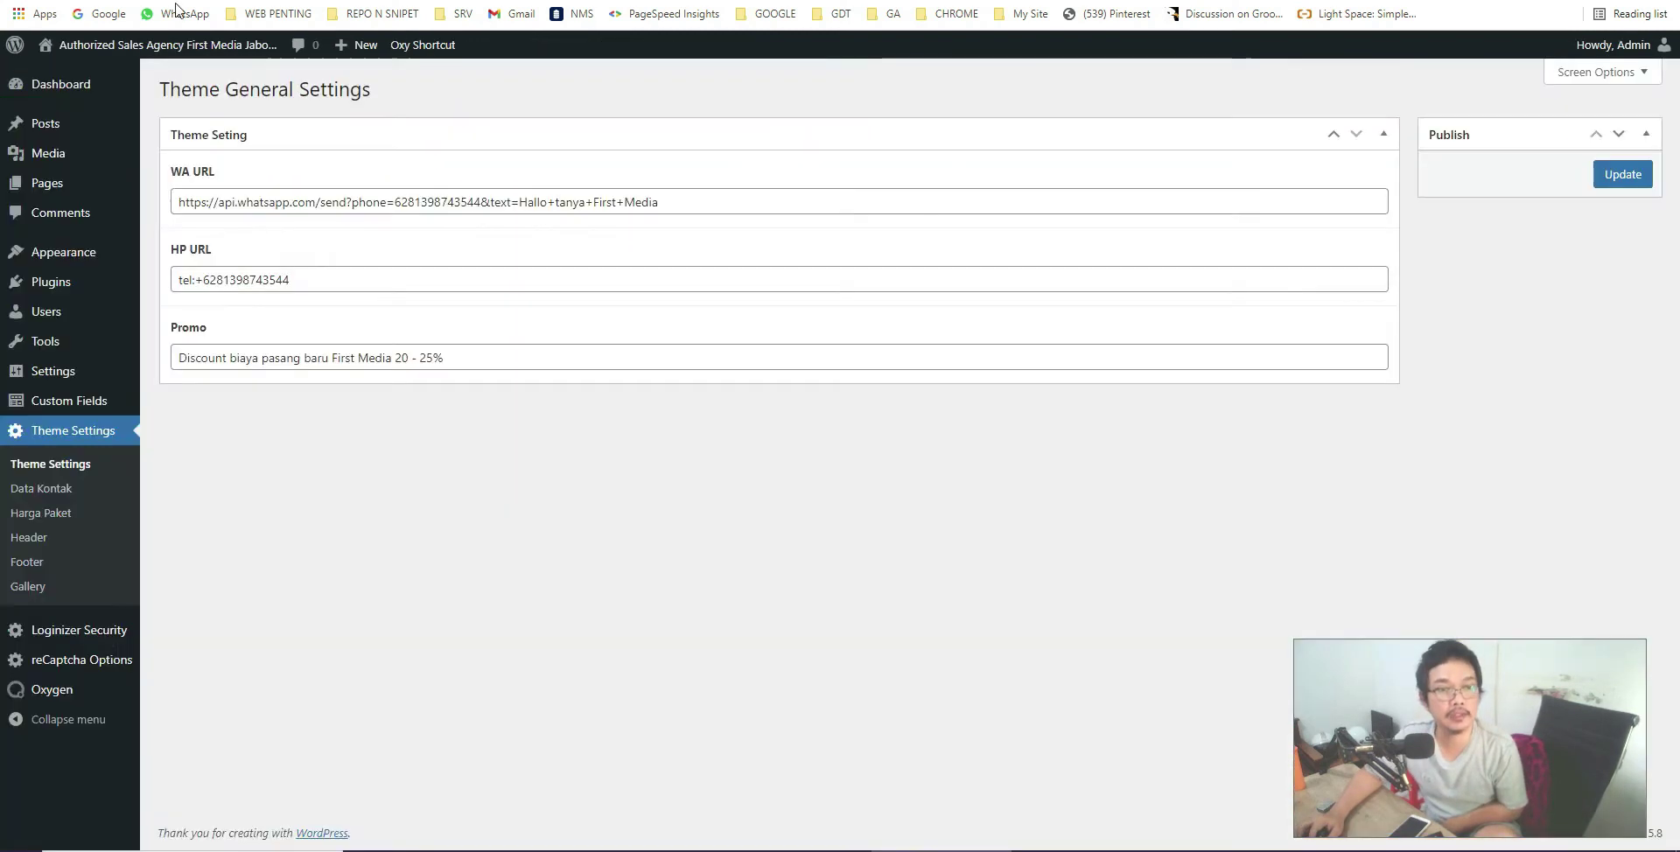
left_click(68, 490)
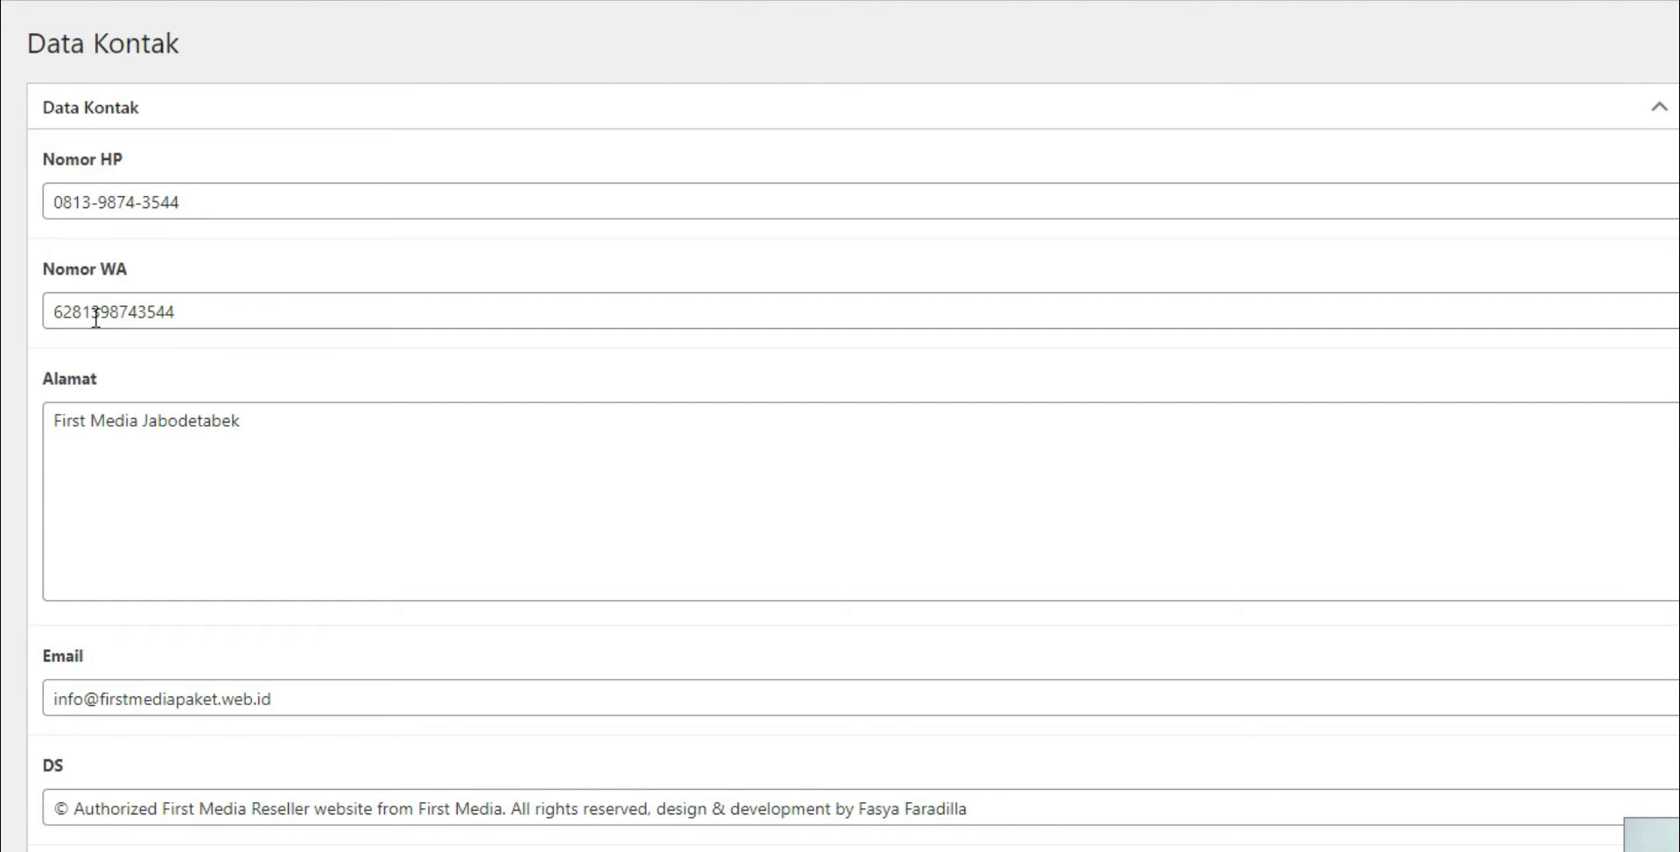
scroll(47, 483, "down", 1)
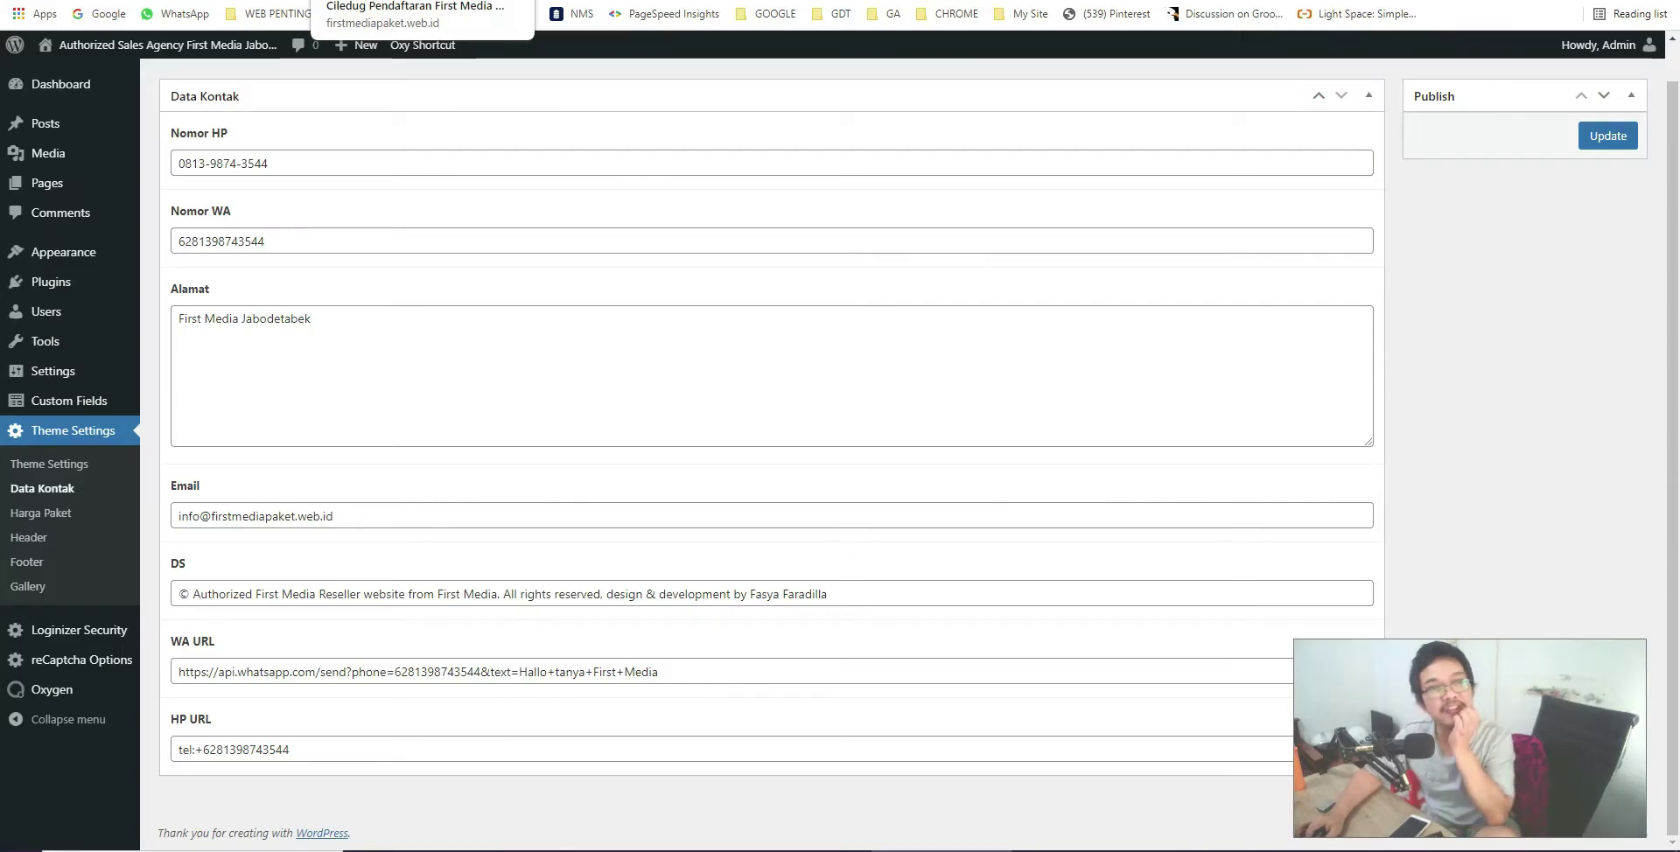
Examine the public homepage from the hero banner through the package cards to the footer and its contact details.
left_click(267, 0)
scroll(548, 302, "up", 10)
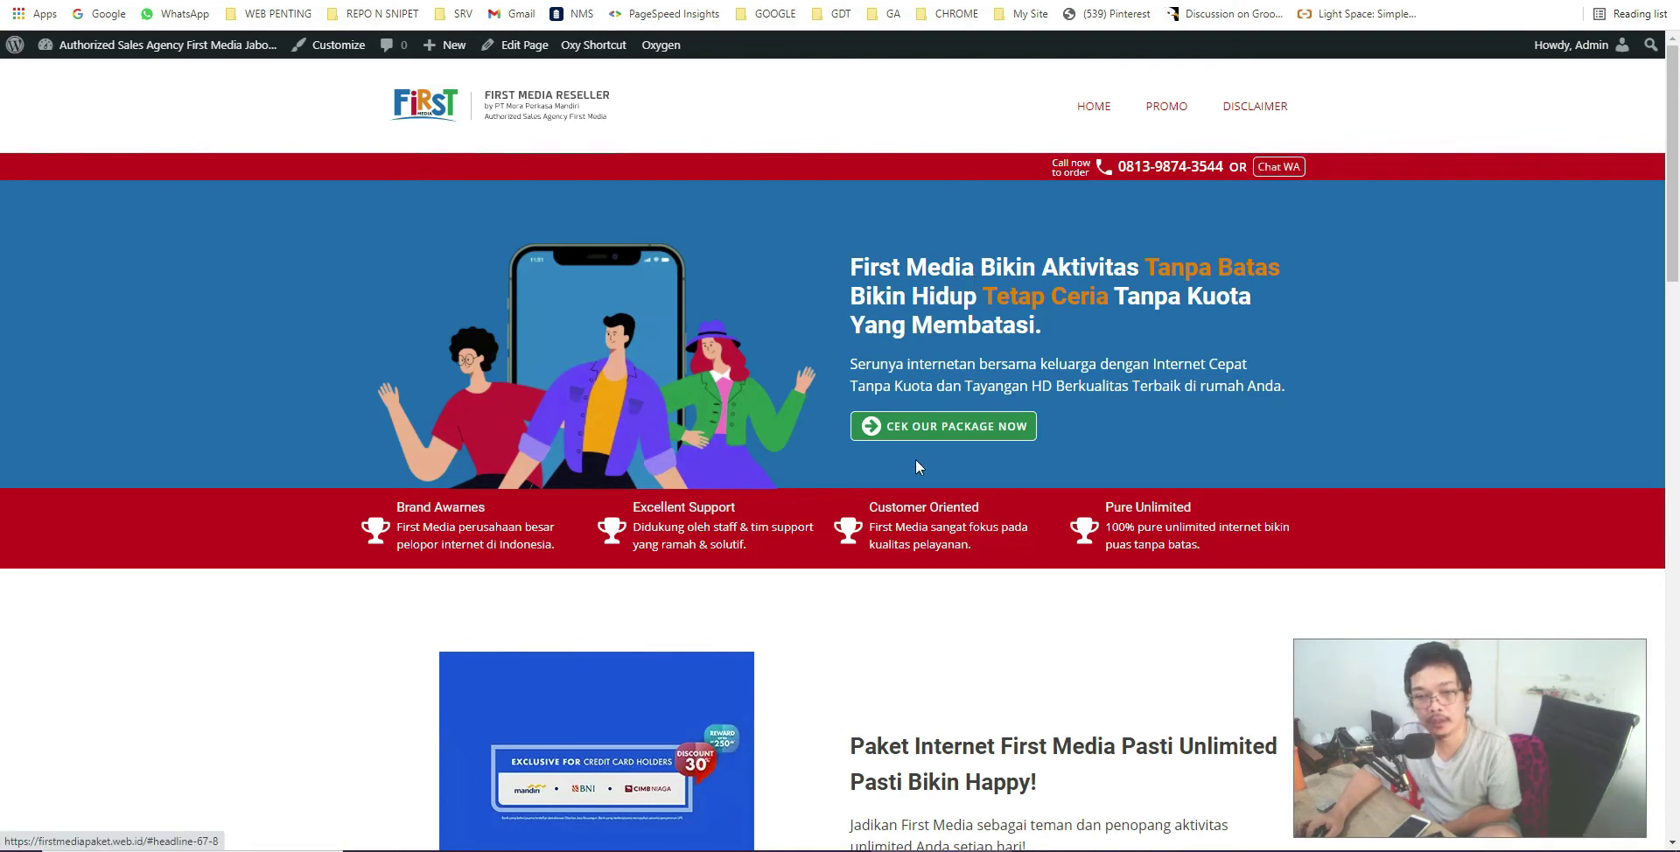
scroll(753, 491, "down", 5)
scroll(753, 491, "down", 7)
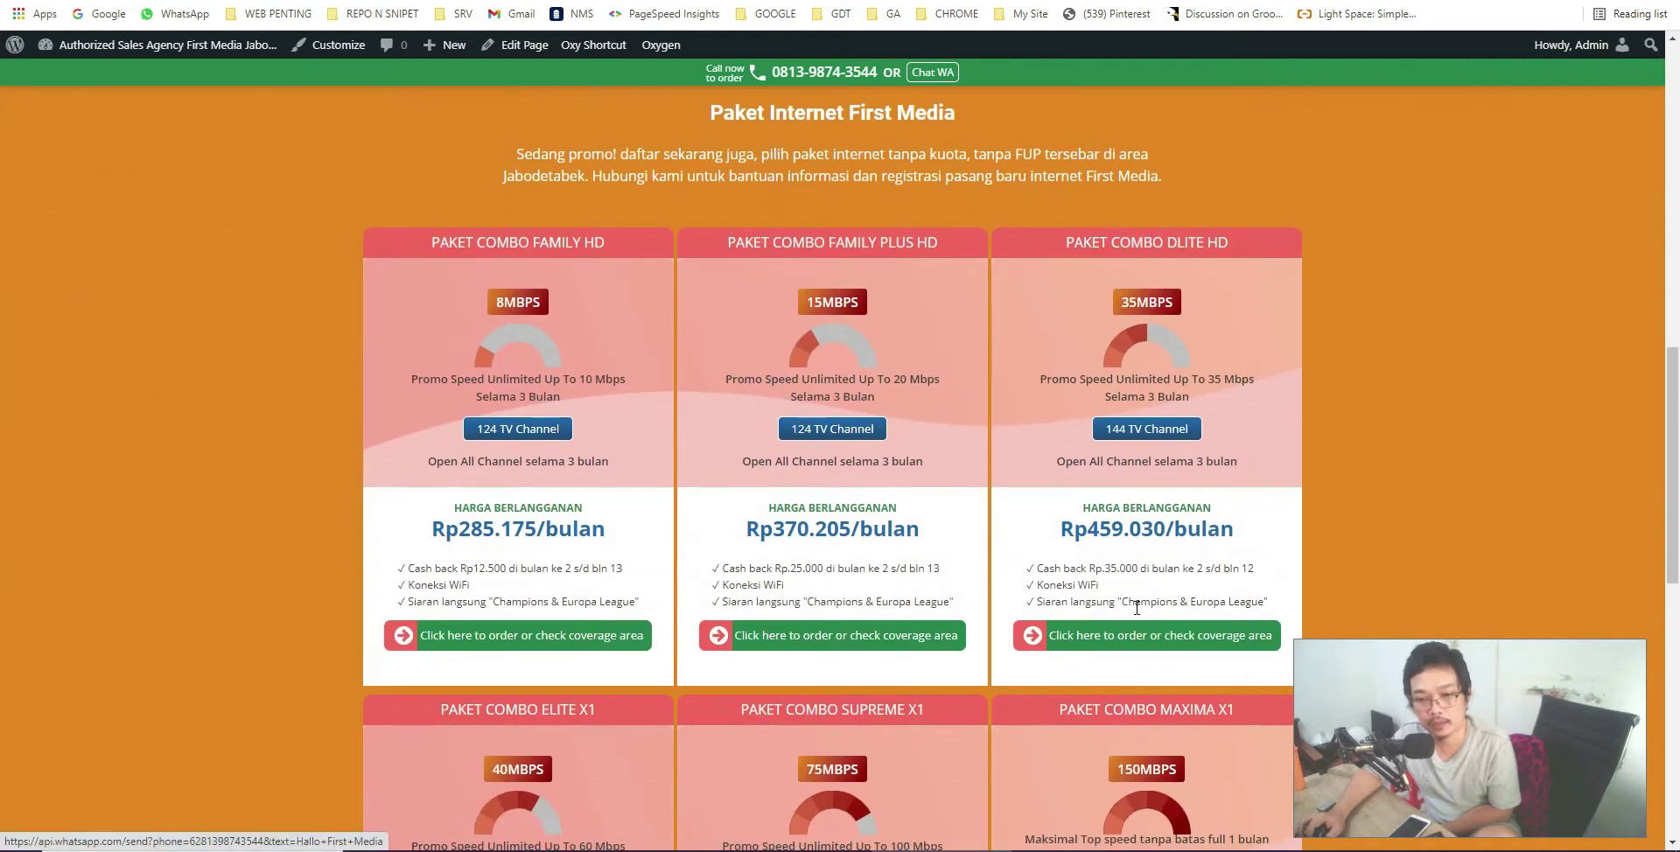
scroll(1137, 607, "down", 4)
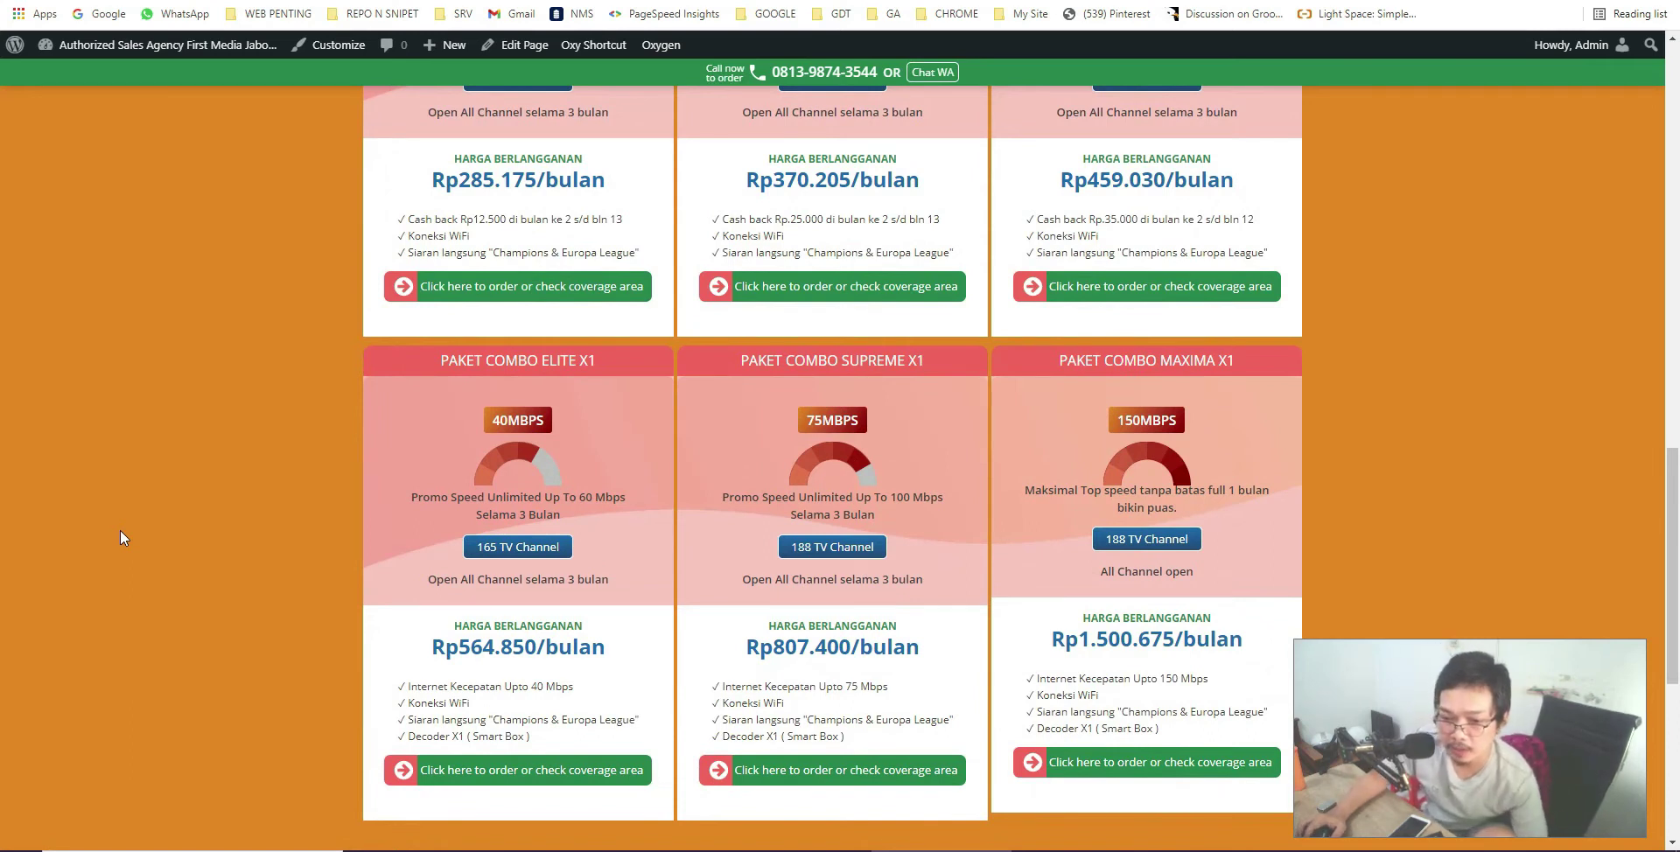
scroll(119, 536, "down", 3)
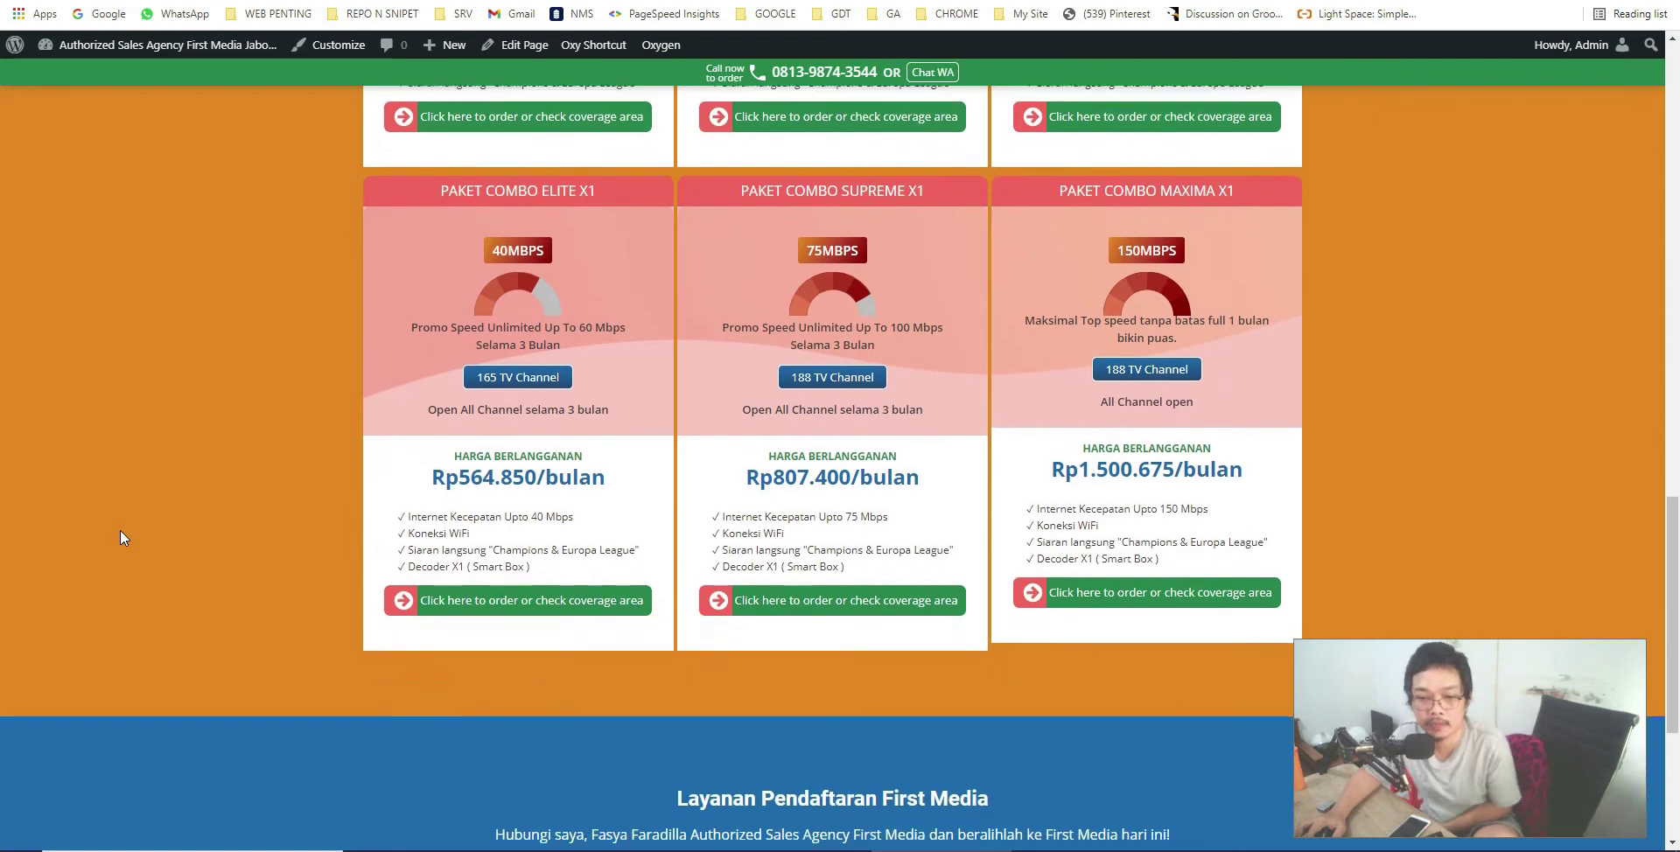
scroll(120, 531, "down", 4)
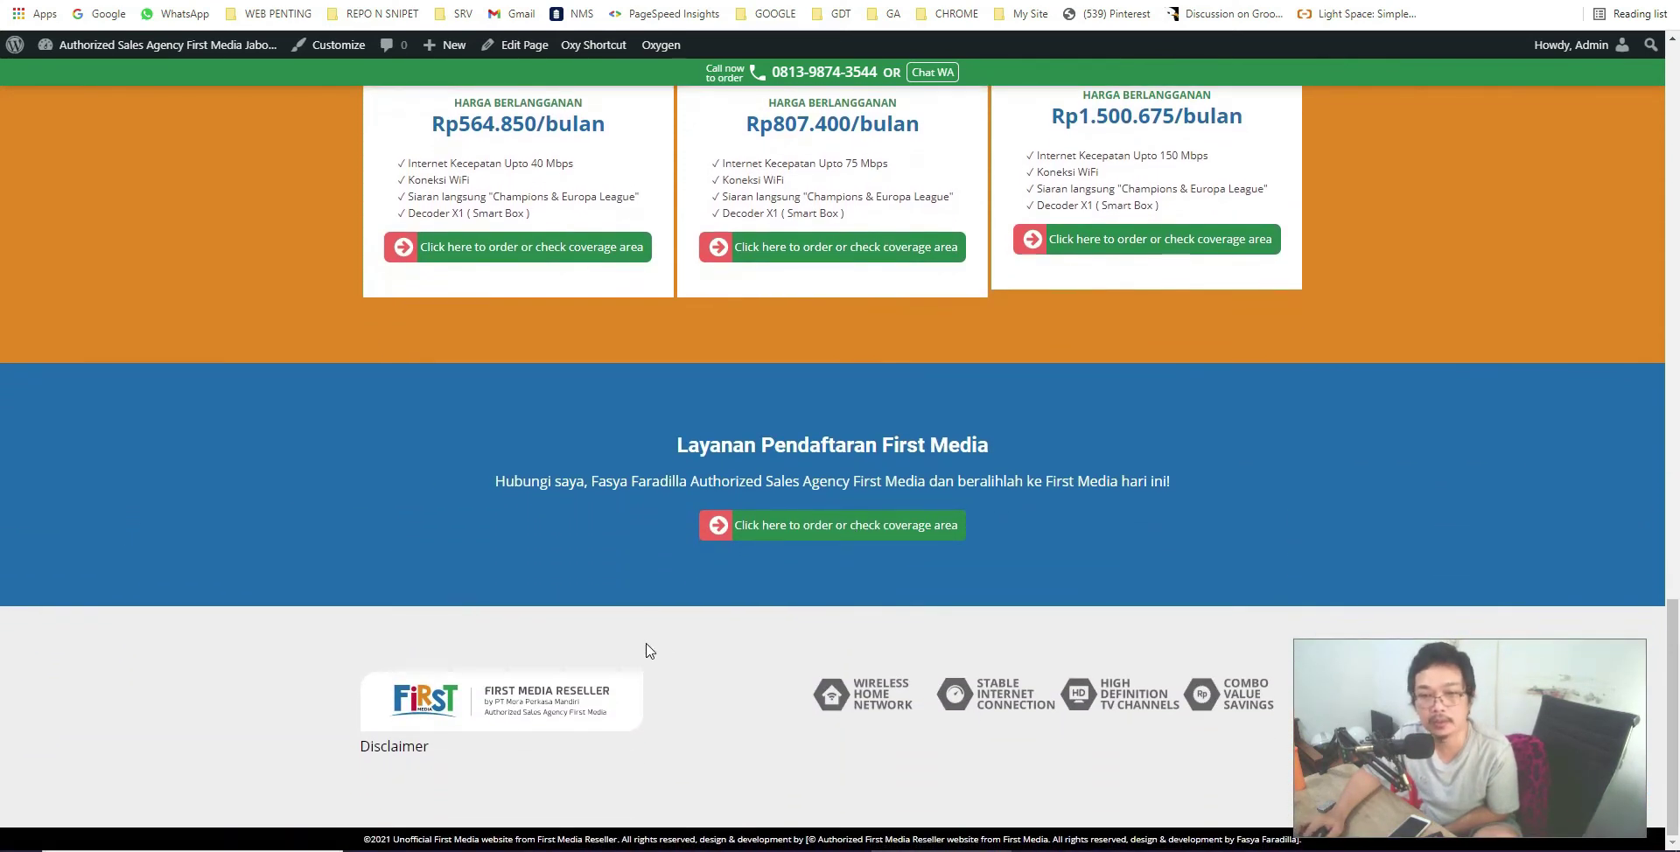
scroll(647, 650, "up", 20)
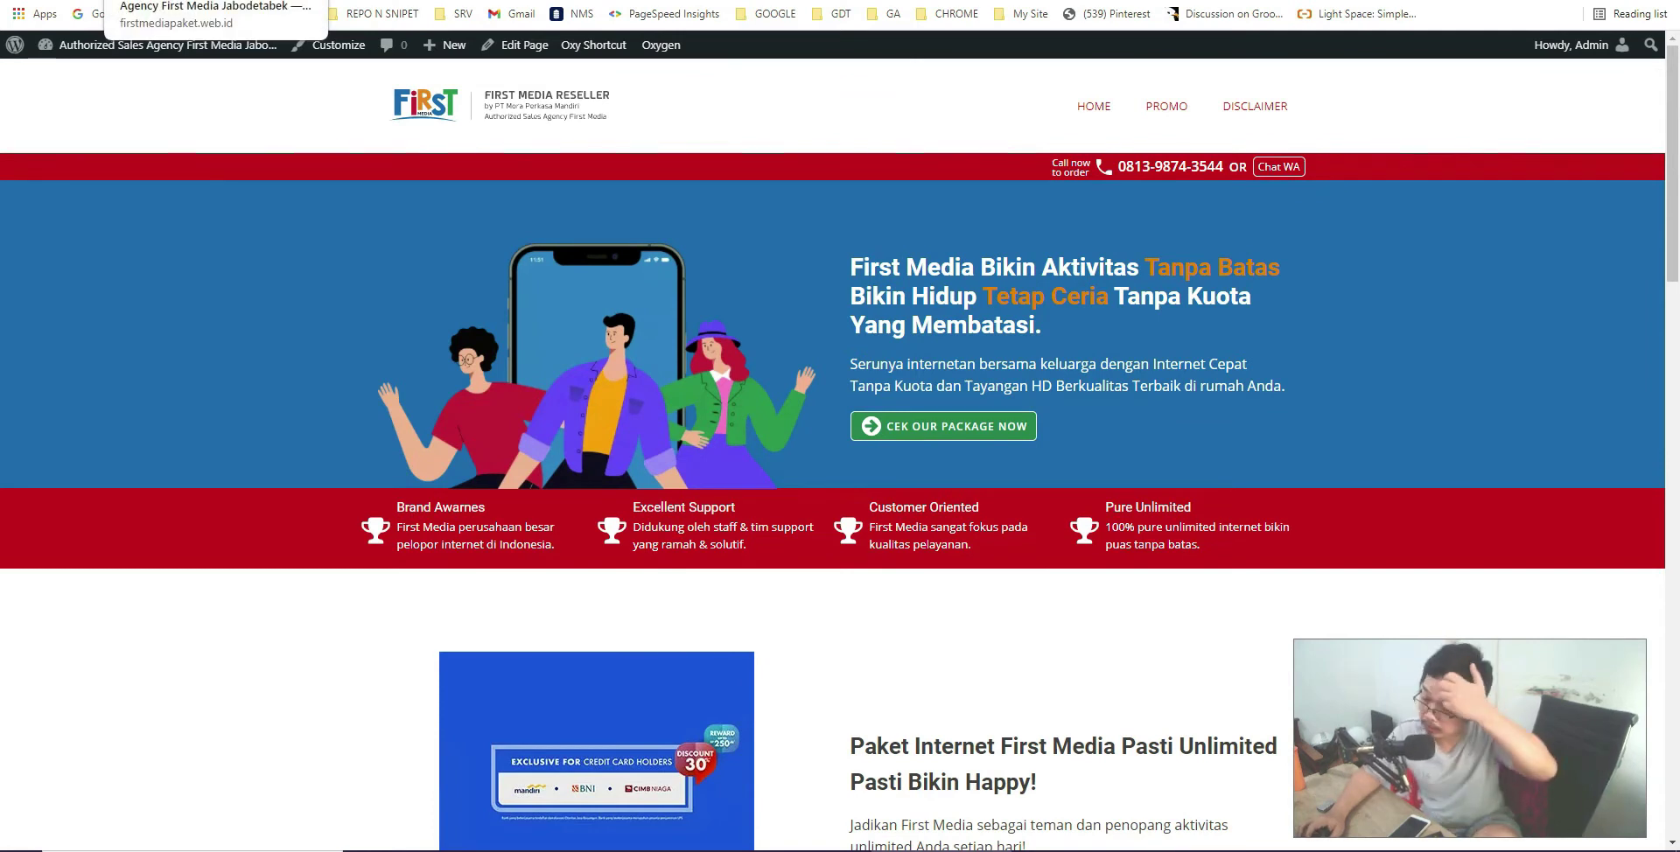
scroll(661, 518, "down", 10)
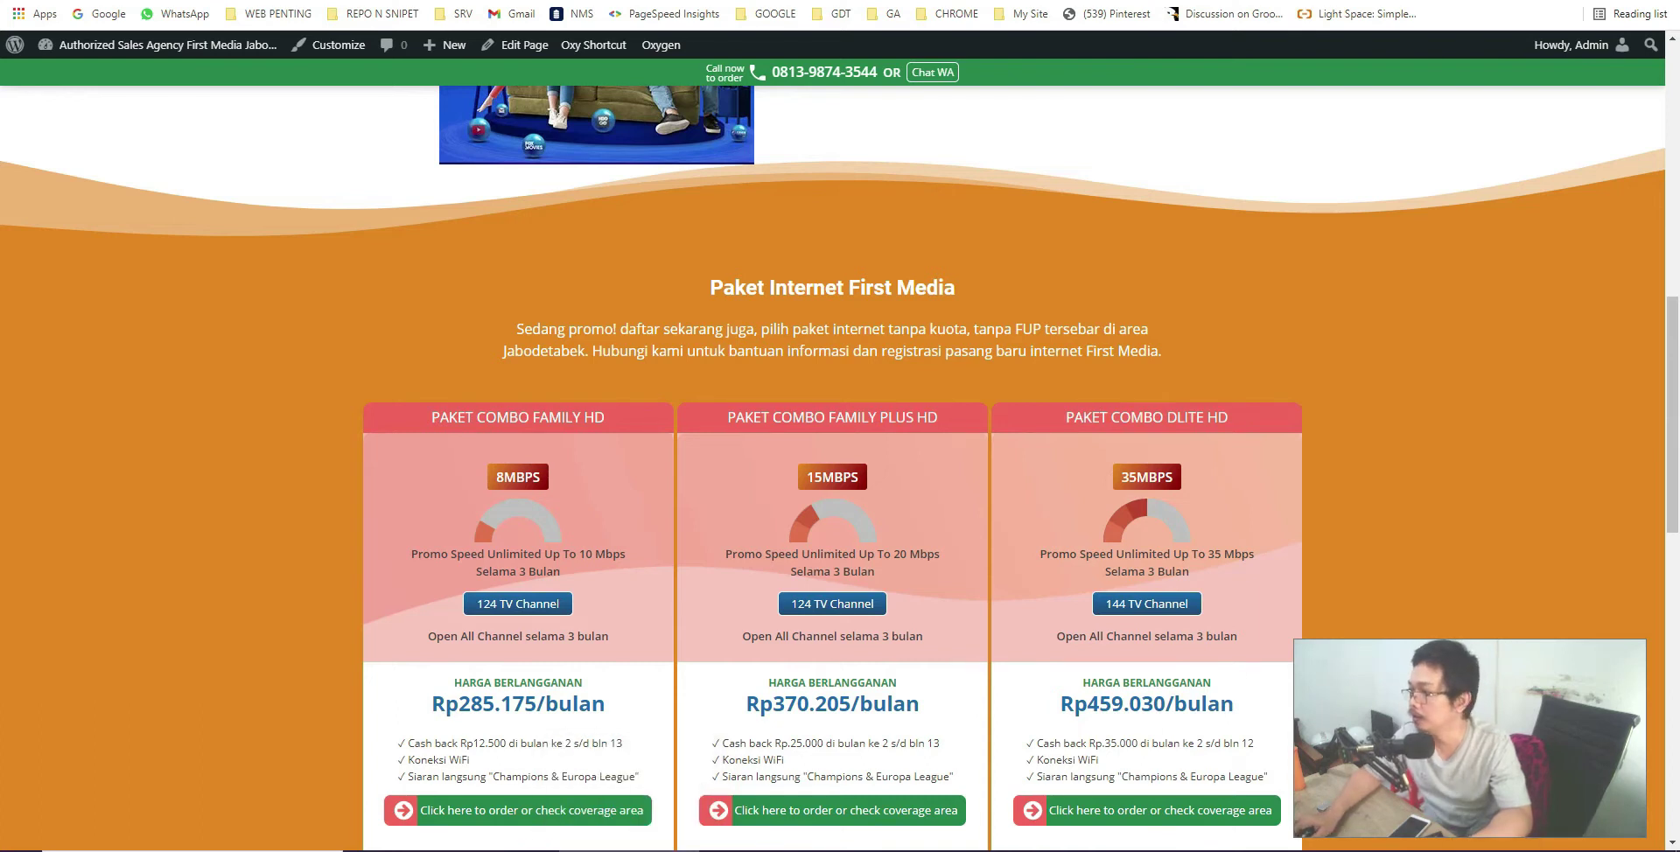
Review the open Harga Paket and Data Kontak settings pages against the homepage's package prices.
key("ctrl+shift+Tab")
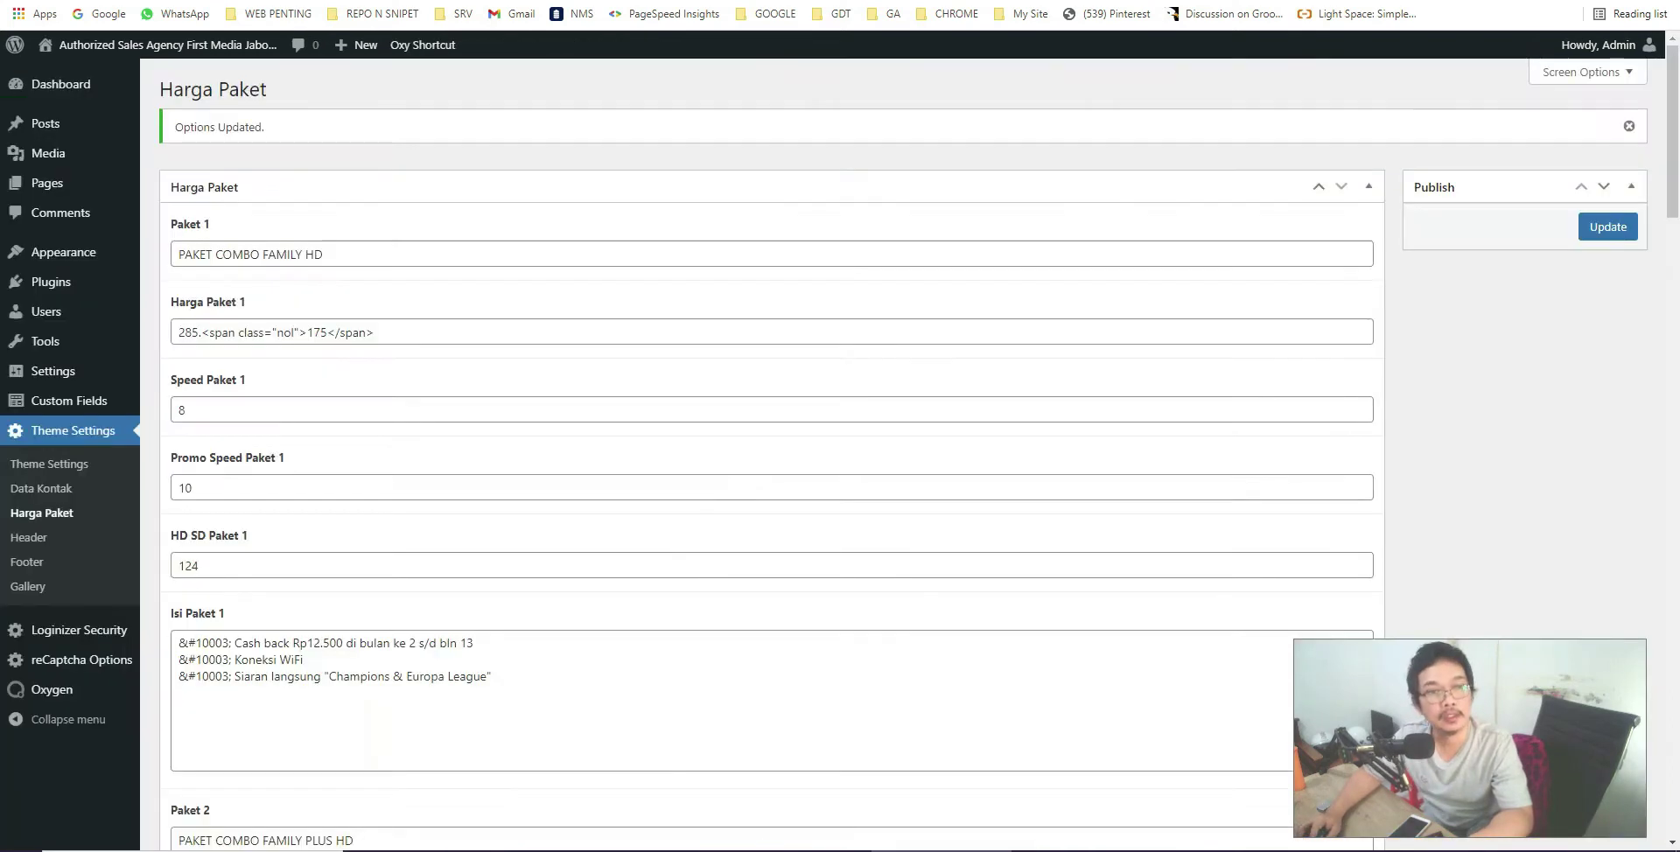
key("ctrl+Tab")
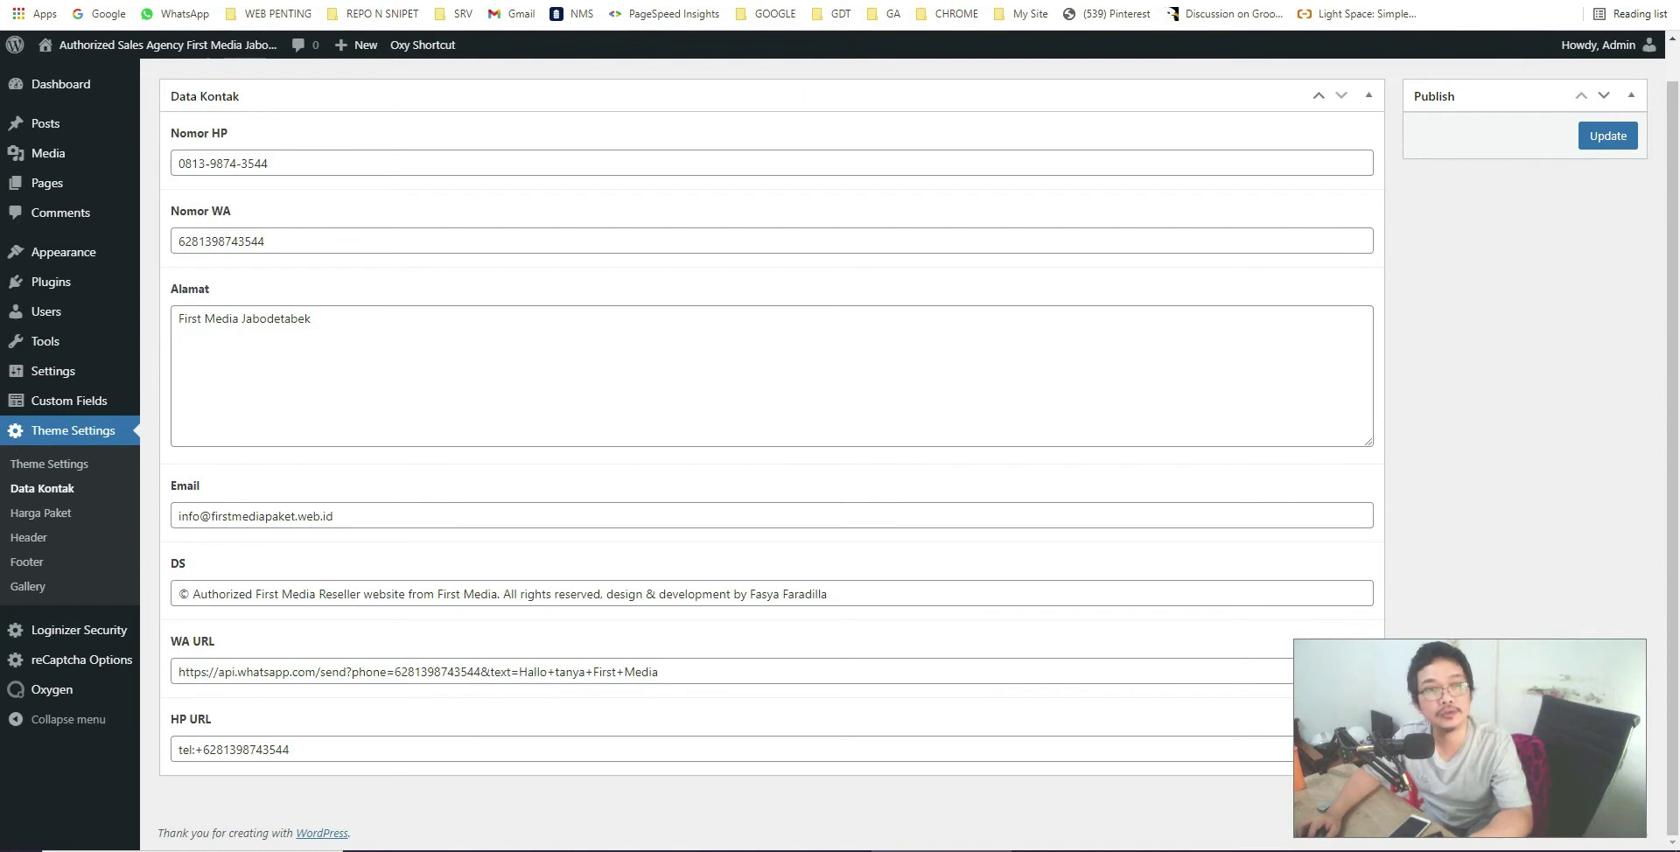
key("ctrl+Tab")
scroll(504, 514, "down", 2)
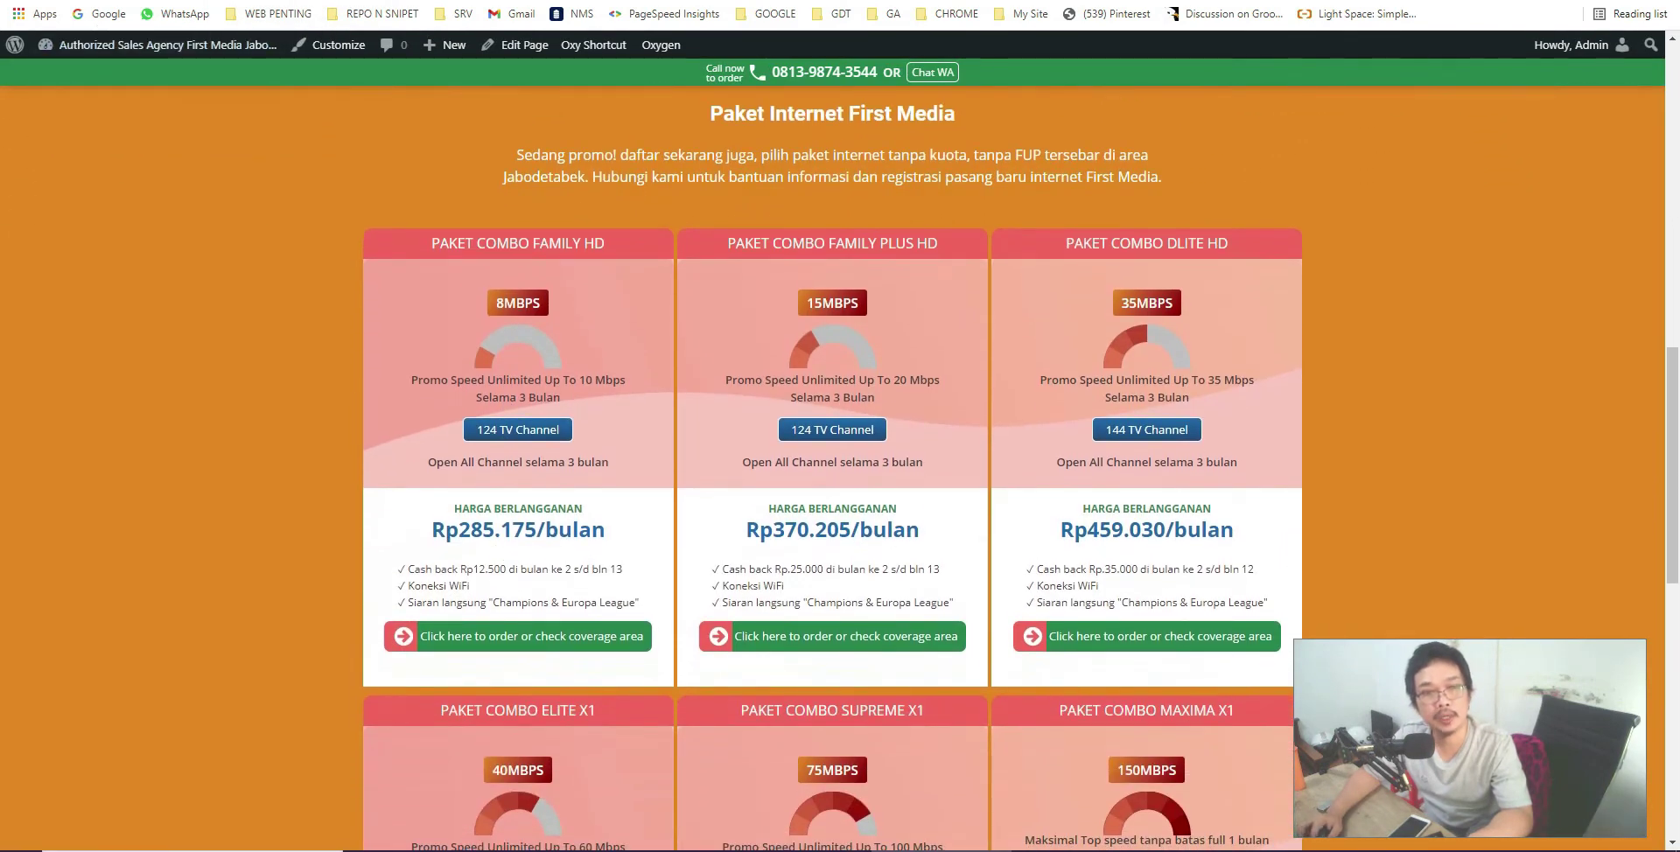
Set Harga Paket 1 to 295.625 in the Harga Paket settings and save the options.
key("ctrl+Tab")
triple_click(395, 371)
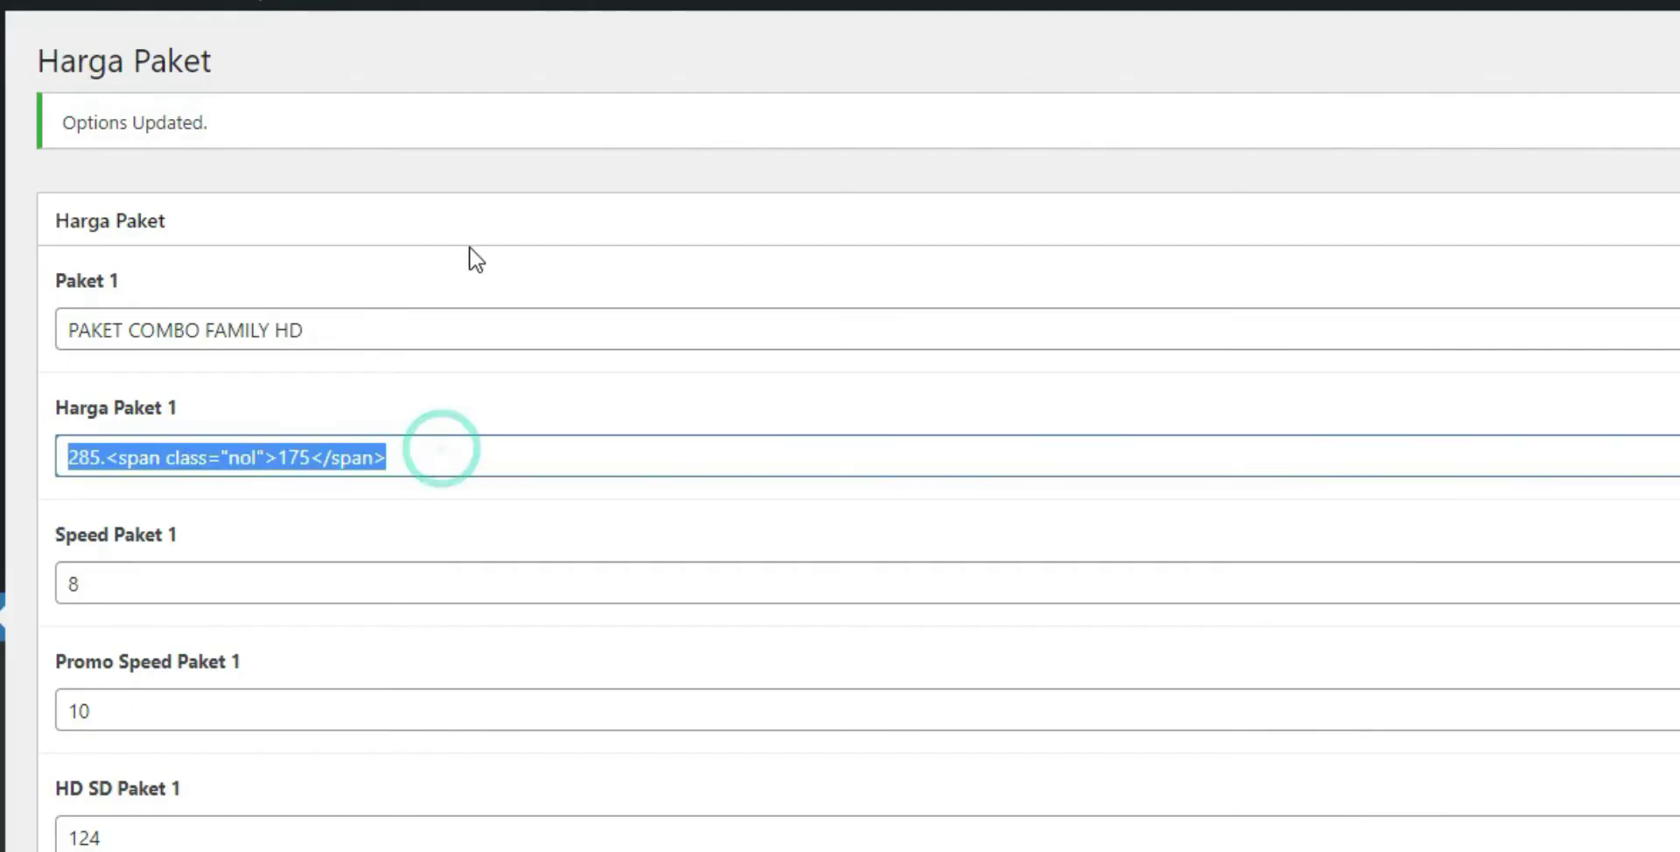
key("BackSpace")
left_click(465, 454)
left_click(322, 499)
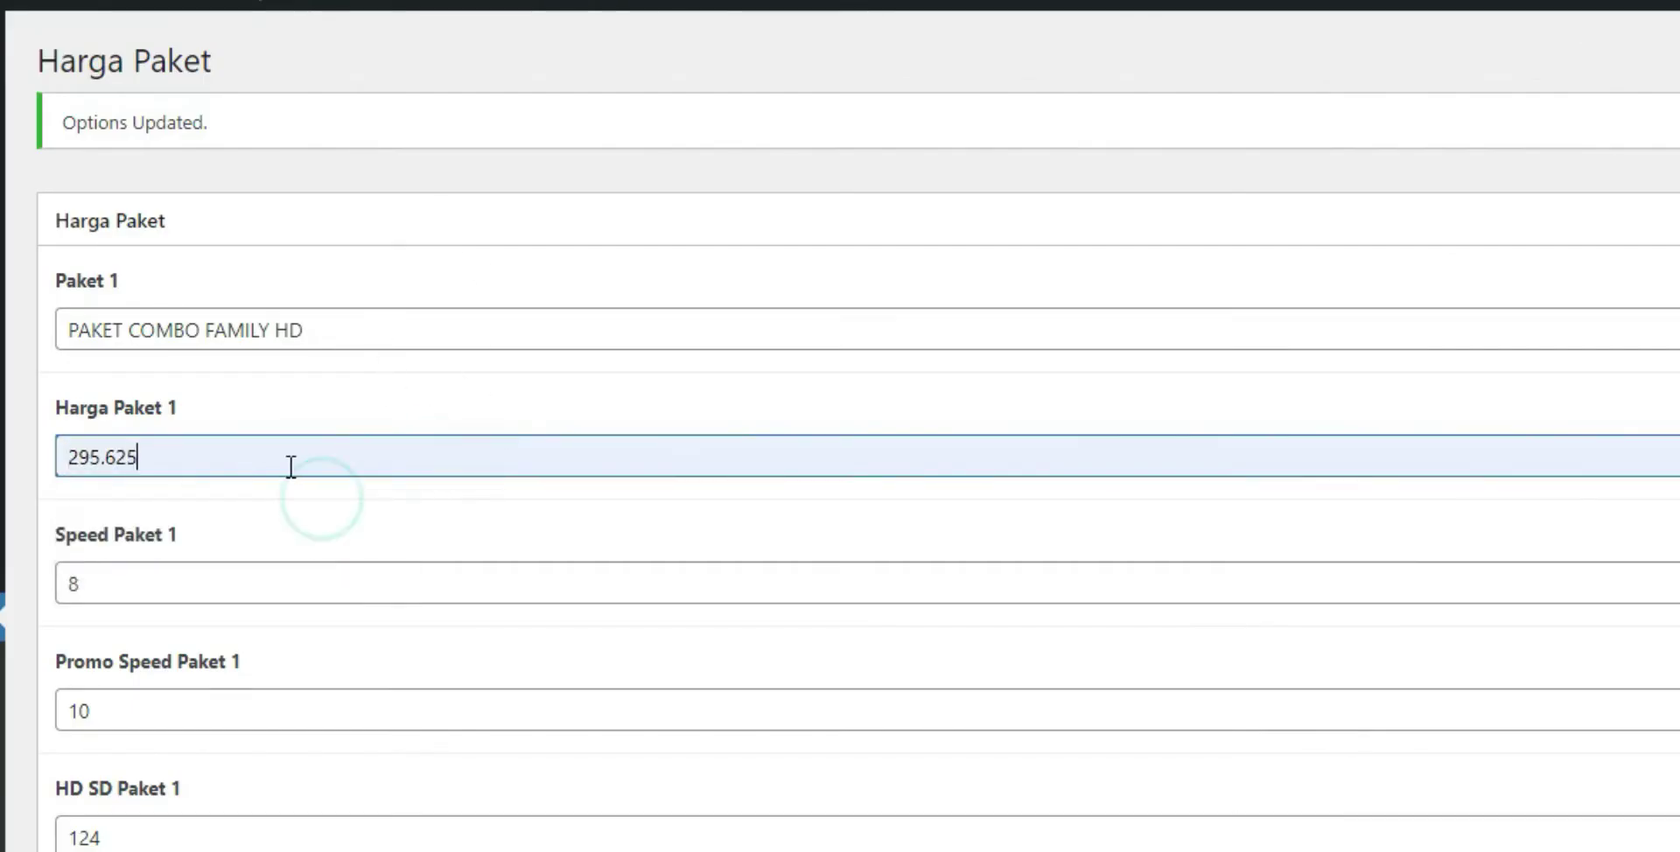
left_click(1608, 226)
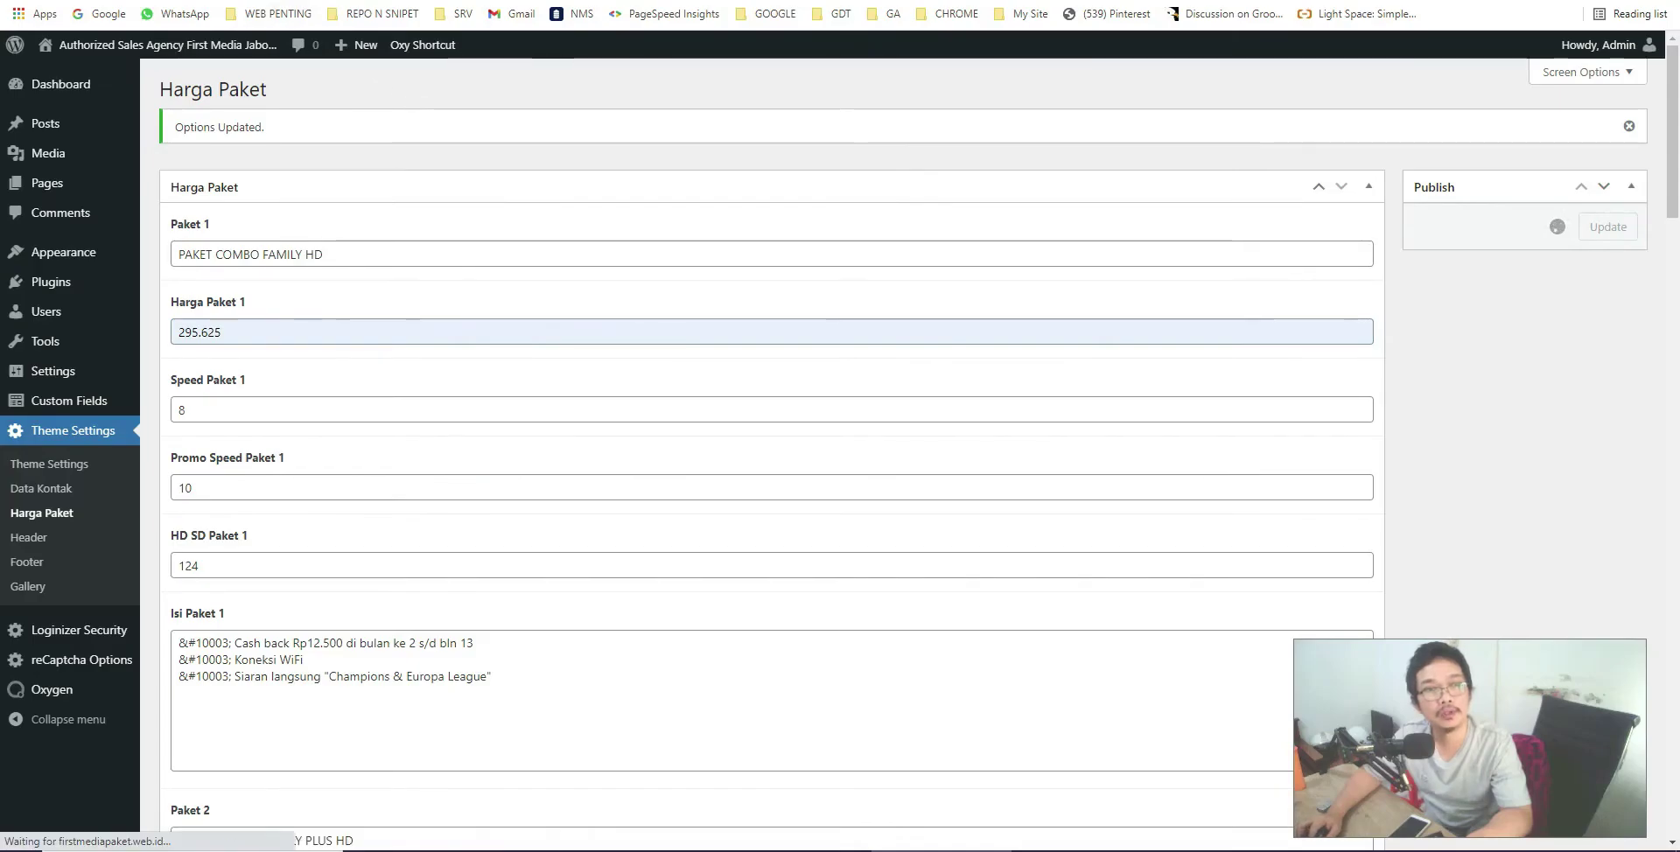
Reload the homepage and check the monthly price on the Paket Combo Family HD card.
left_click(263, 0)
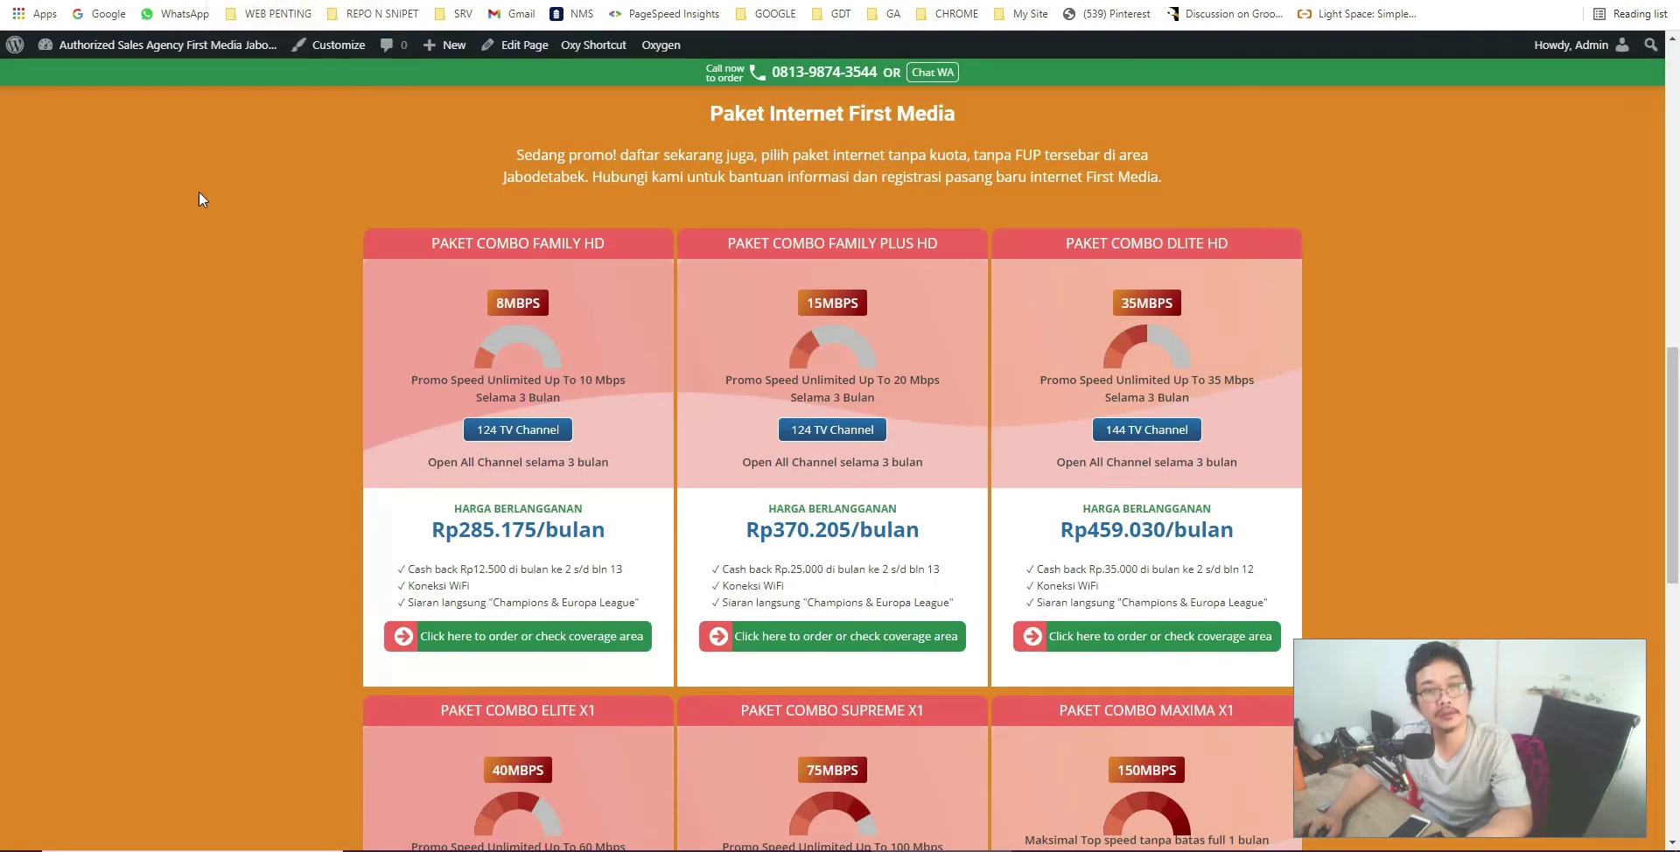
key("F5")
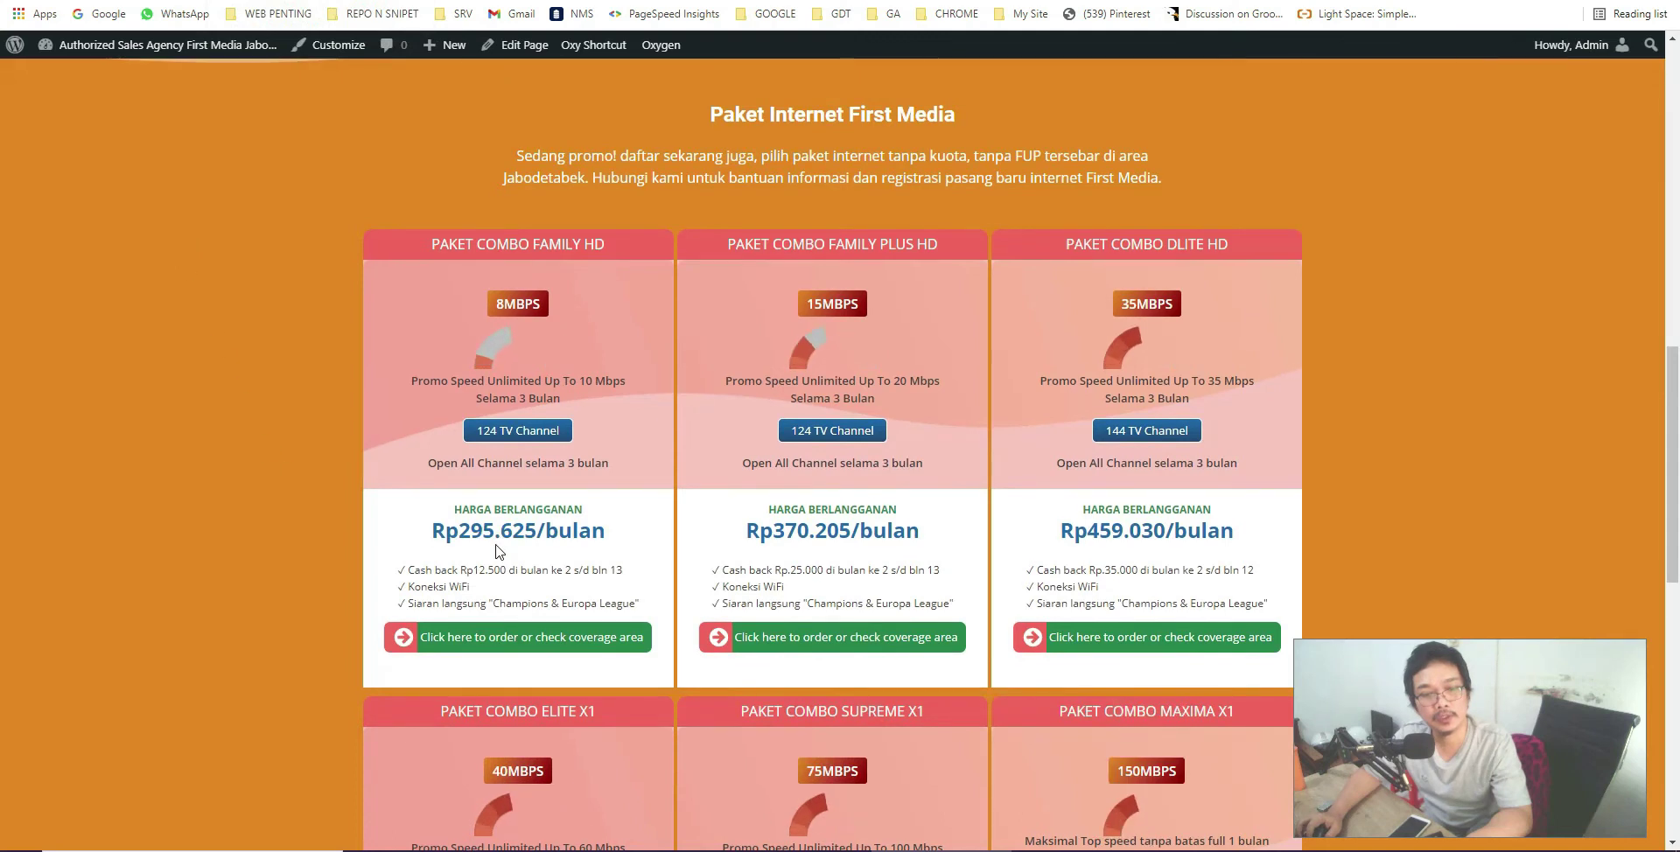
left_click_drag(458, 532, 525, 531)
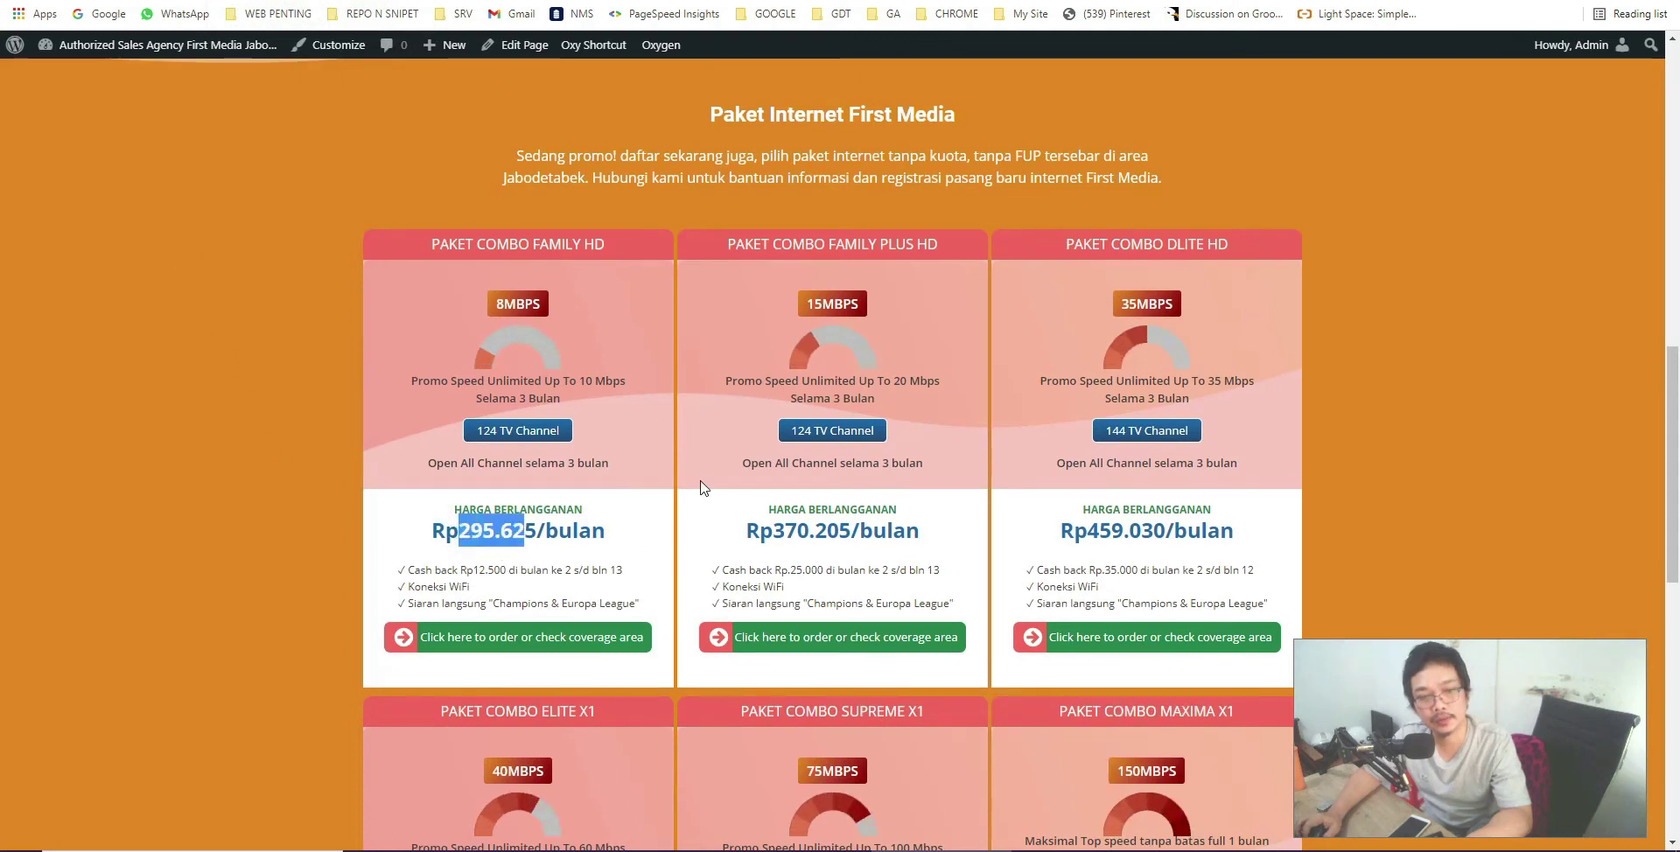
left_click(563, 559)
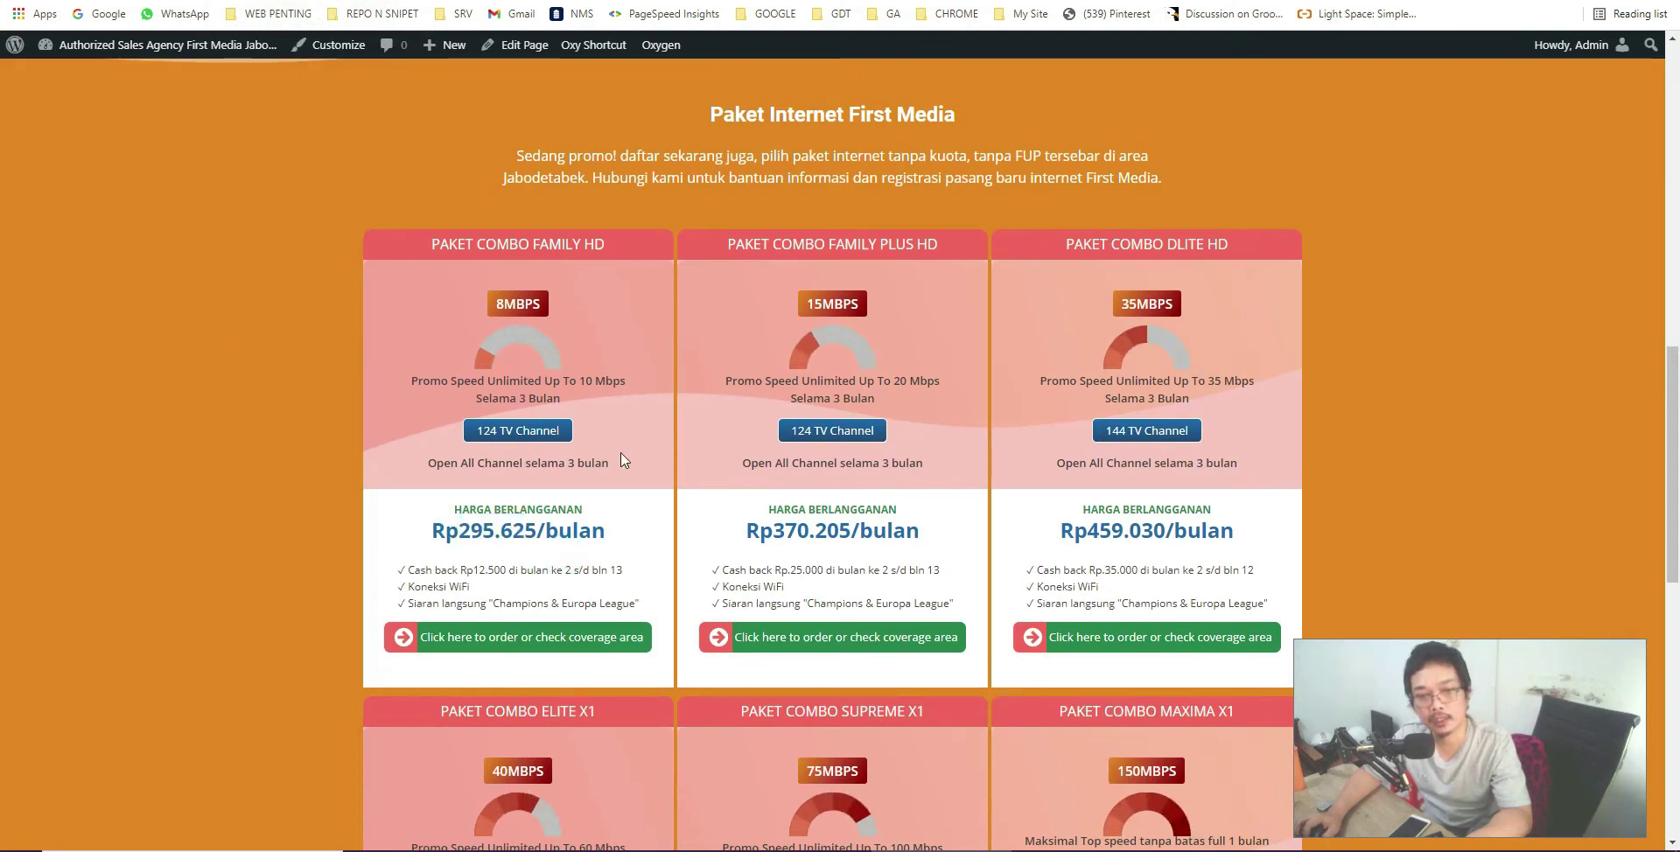
Replace Harga Paket 2 for Paket Combo Family Plus HD with 380.655 in the Harga Paket settings.
left_click(53, 0)
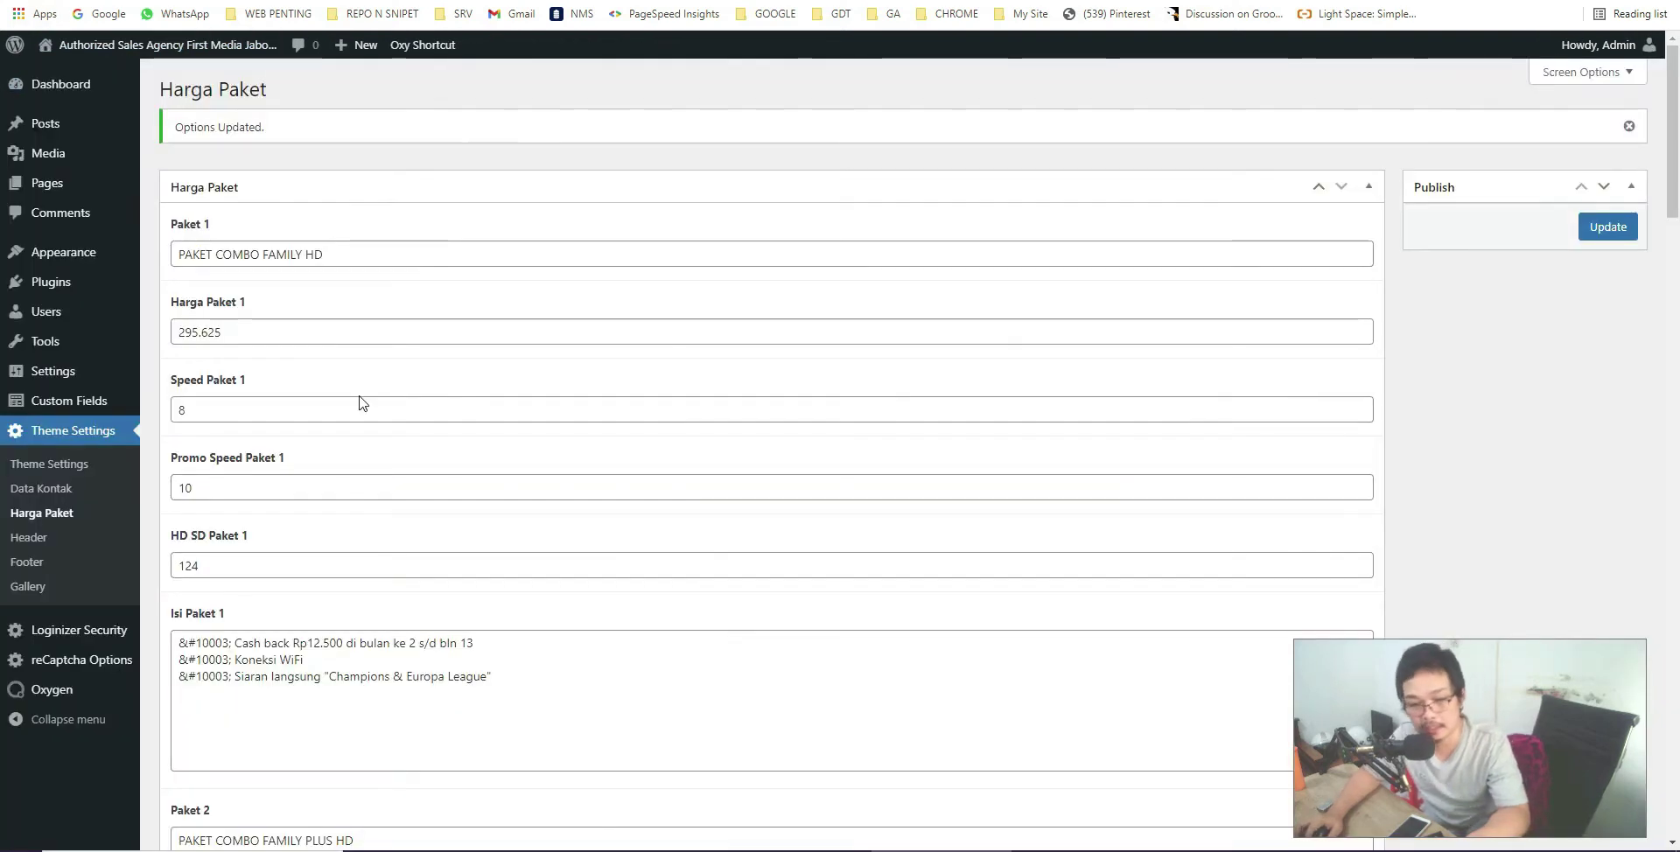
scroll(364, 396, "down", 3)
scroll(410, 525, "down", 1)
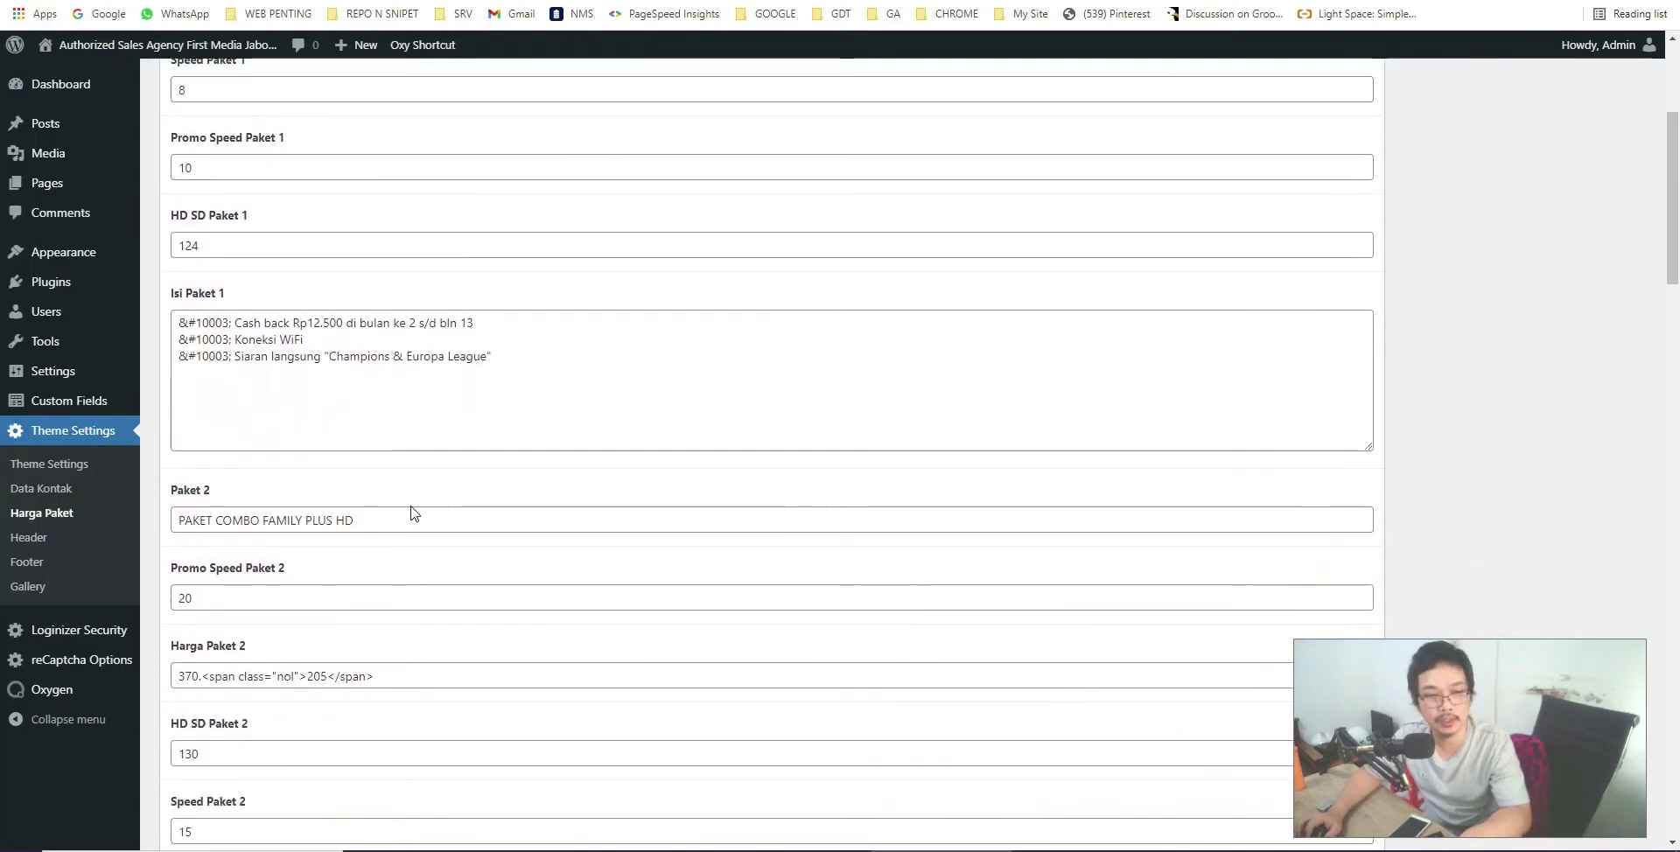
left_click(438, 646)
key("ctrl+a")
key("BackSpace")
left_click(430, 637)
left_click(323, 683)
Replace Harga Paket 3 for Paket Combo Dlite HD with 469.480.
scroll(412, 713, "down", 6)
key("ctrl+a")
key("BackSpace")
left_click(300, 750)
Replace Harga Paket 4 for Paket Combo Elite X1 with 561.000.
scroll(300, 750, "down", 6)
left_click(300, 782)
key("ctrl+a")
key("BackSpace")
left_click(402, 770)
left_click(332, 809)
scroll(332, 770, "down", 4)
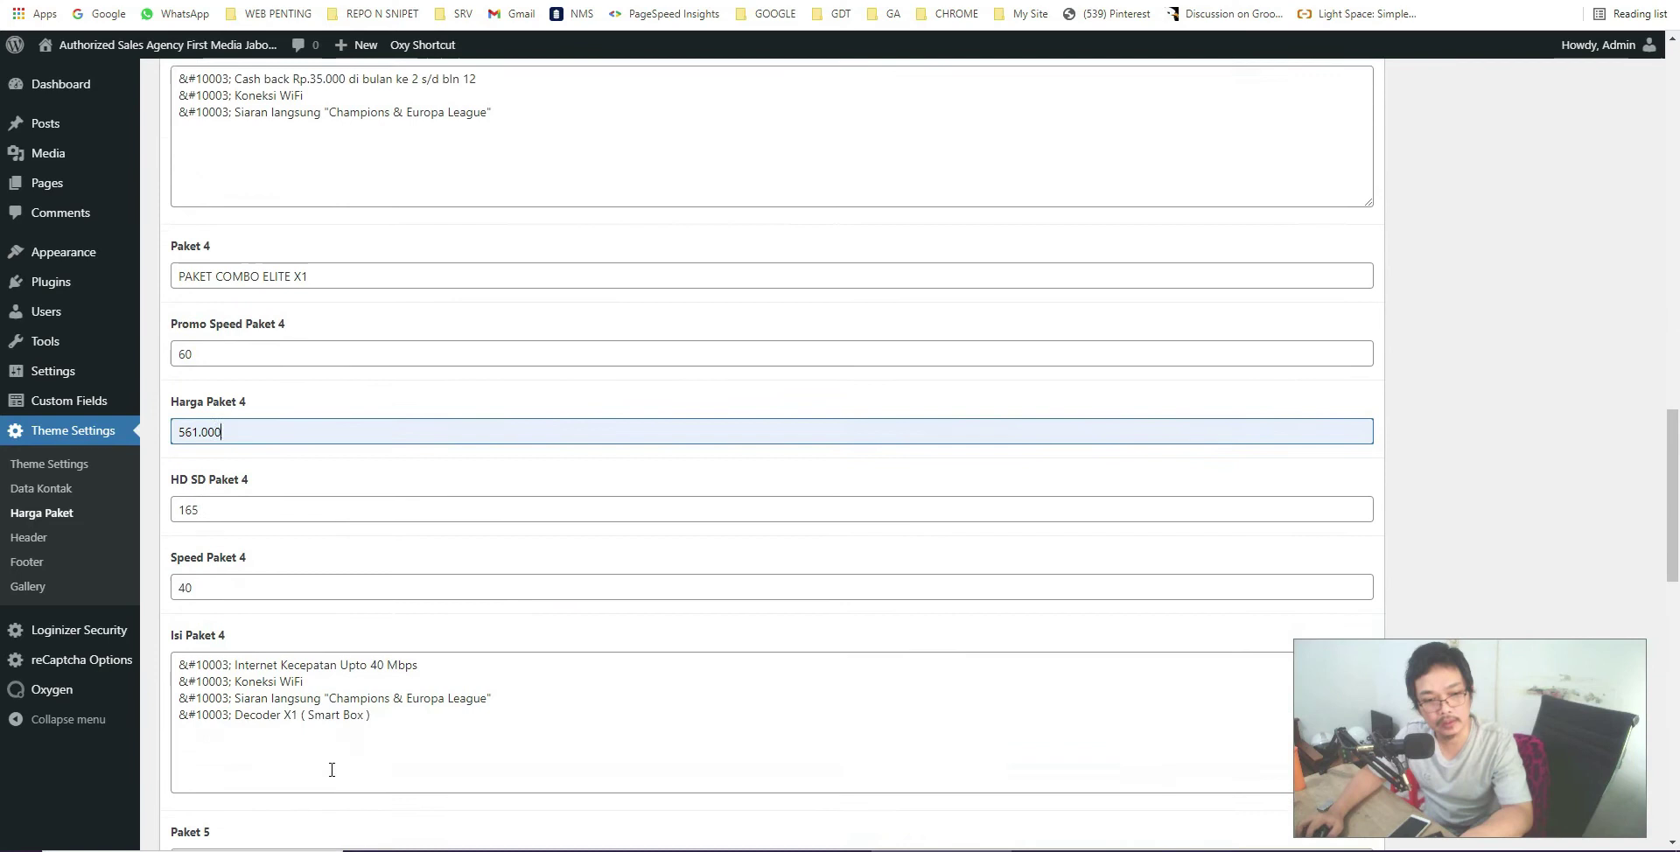
Replace the Harga Paket 5 price for Paket Combo Supreme X1 with a plain number from the previously entered values.
scroll(332, 770, "down", 4)
left_click(338, 680)
key("ctrl+a")
key("BackSpace")
left_click(337, 714)
Set Harga Paket 6 for Paket Combo Maxima X1 to 1.500.675 and save the package price options.
scroll(247, 721, "down", 6)
left_click(344, 746)
key("ctrl+a")
key("BackSpace")
type("1.500.675")
scroll(675, 596, "down", 4)
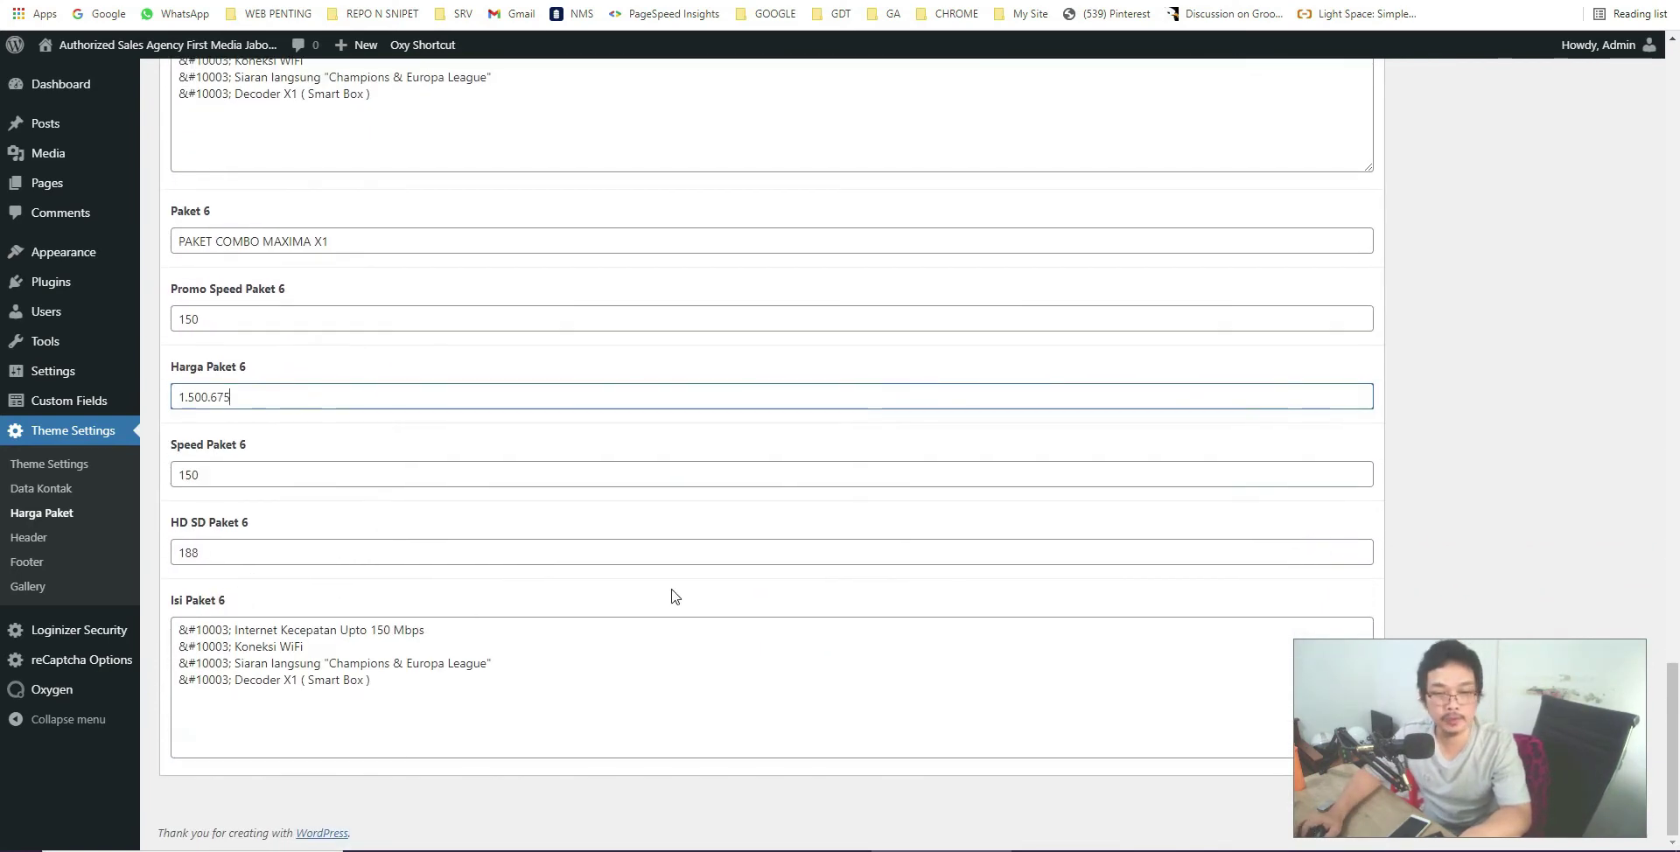
scroll(1436, 349, "up", 20)
left_click(1623, 226)
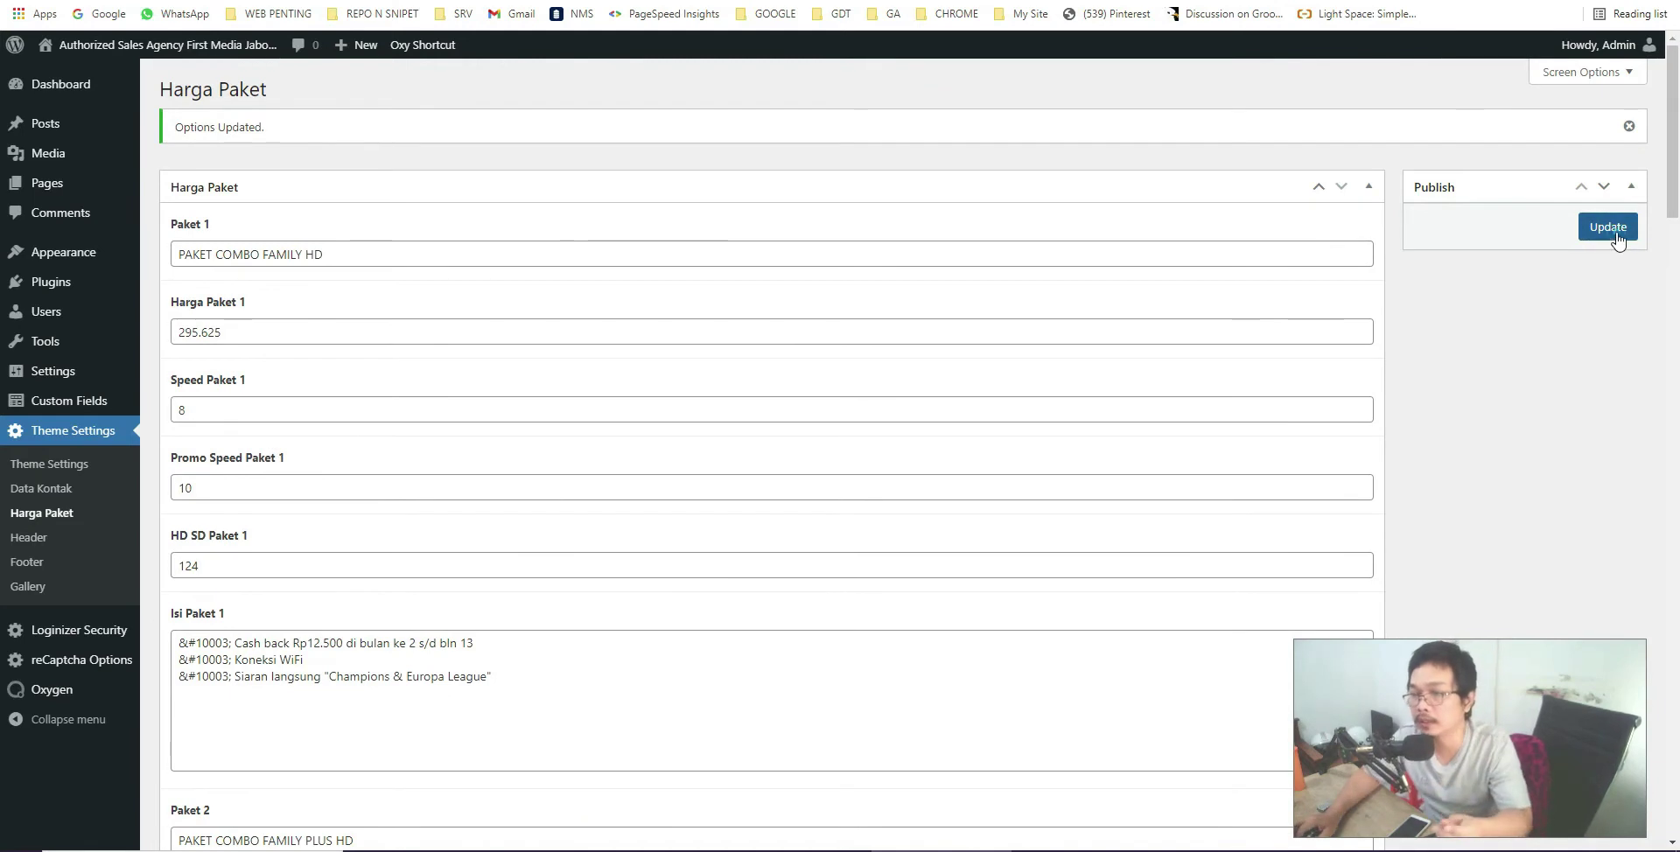
left_click(1617, 235)
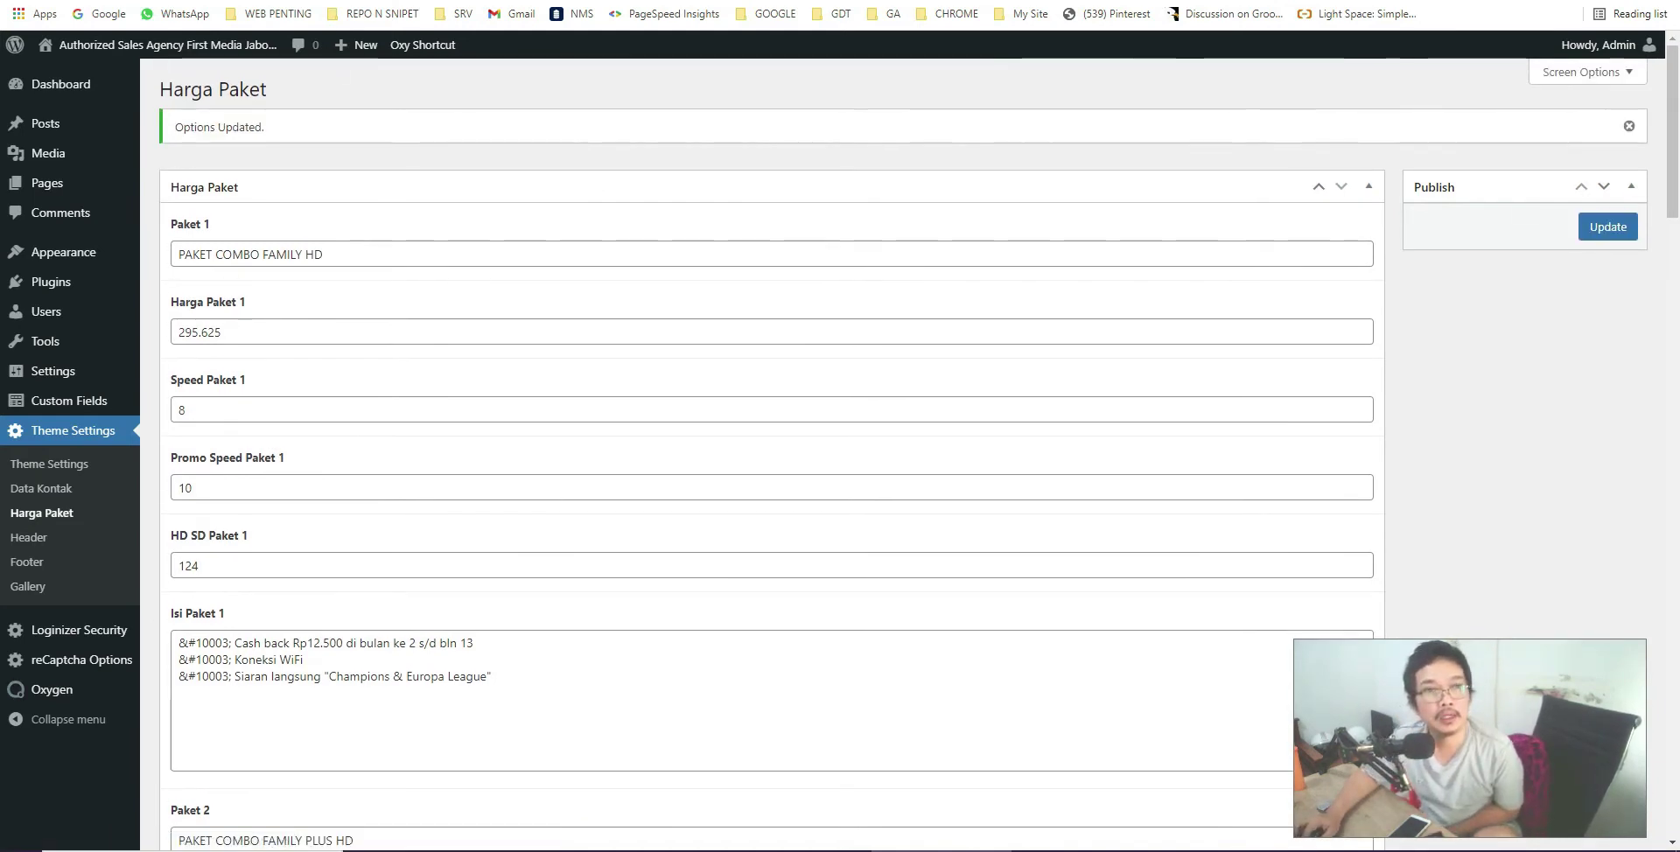
Reload the homepage and check the updated monthly prices on all the package cards.
left_click(188, 1)
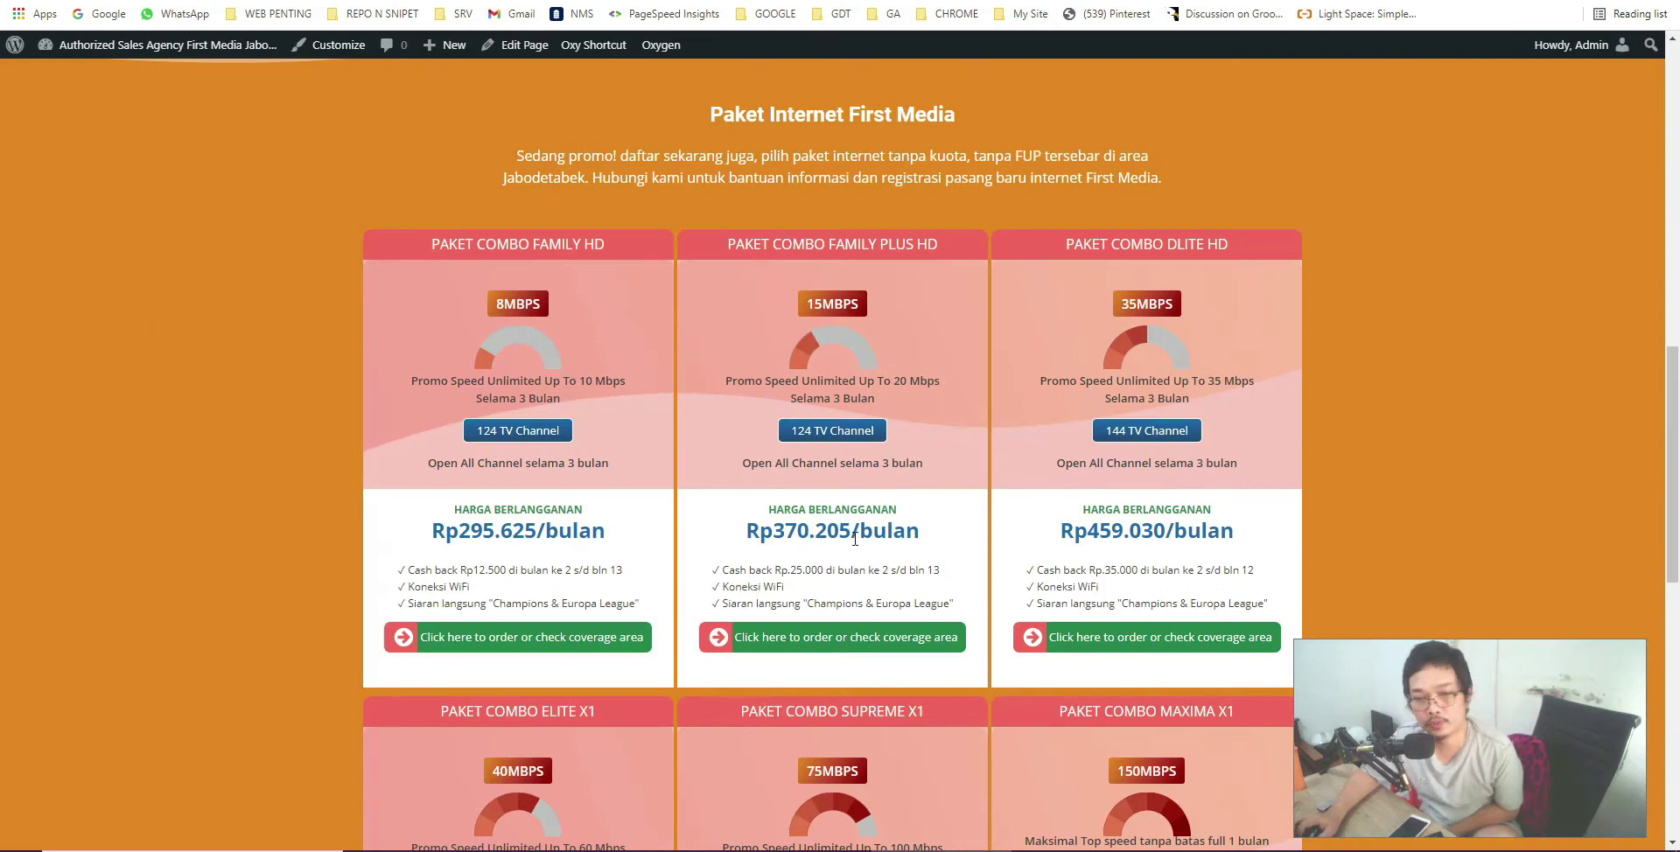
left_click_drag(755, 525, 851, 529)
left_click(207, 341)
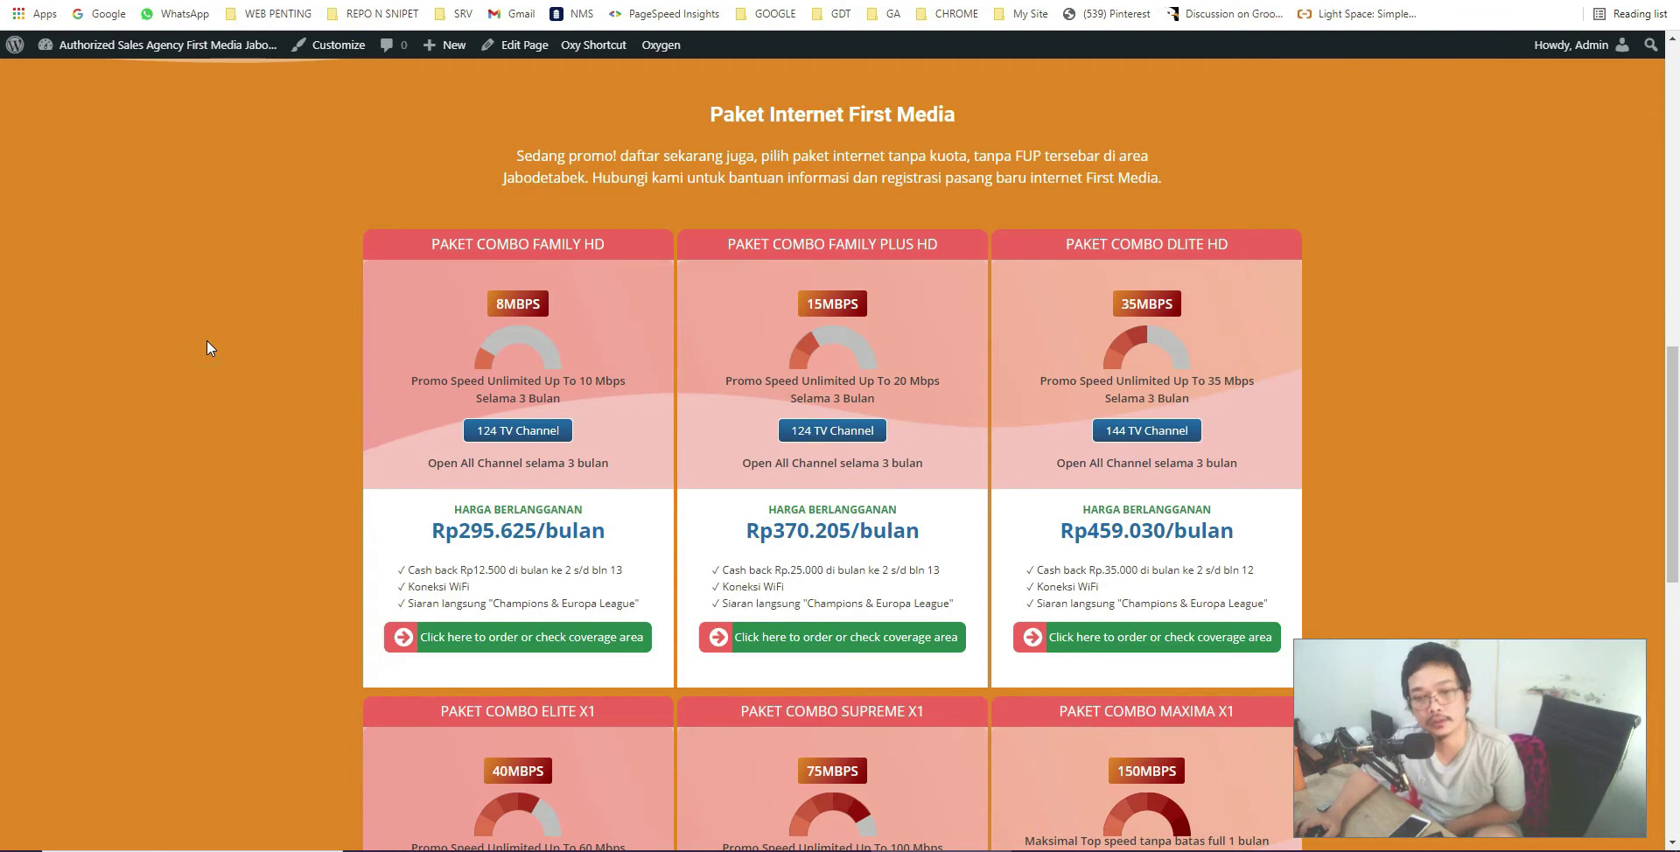
key("F5")
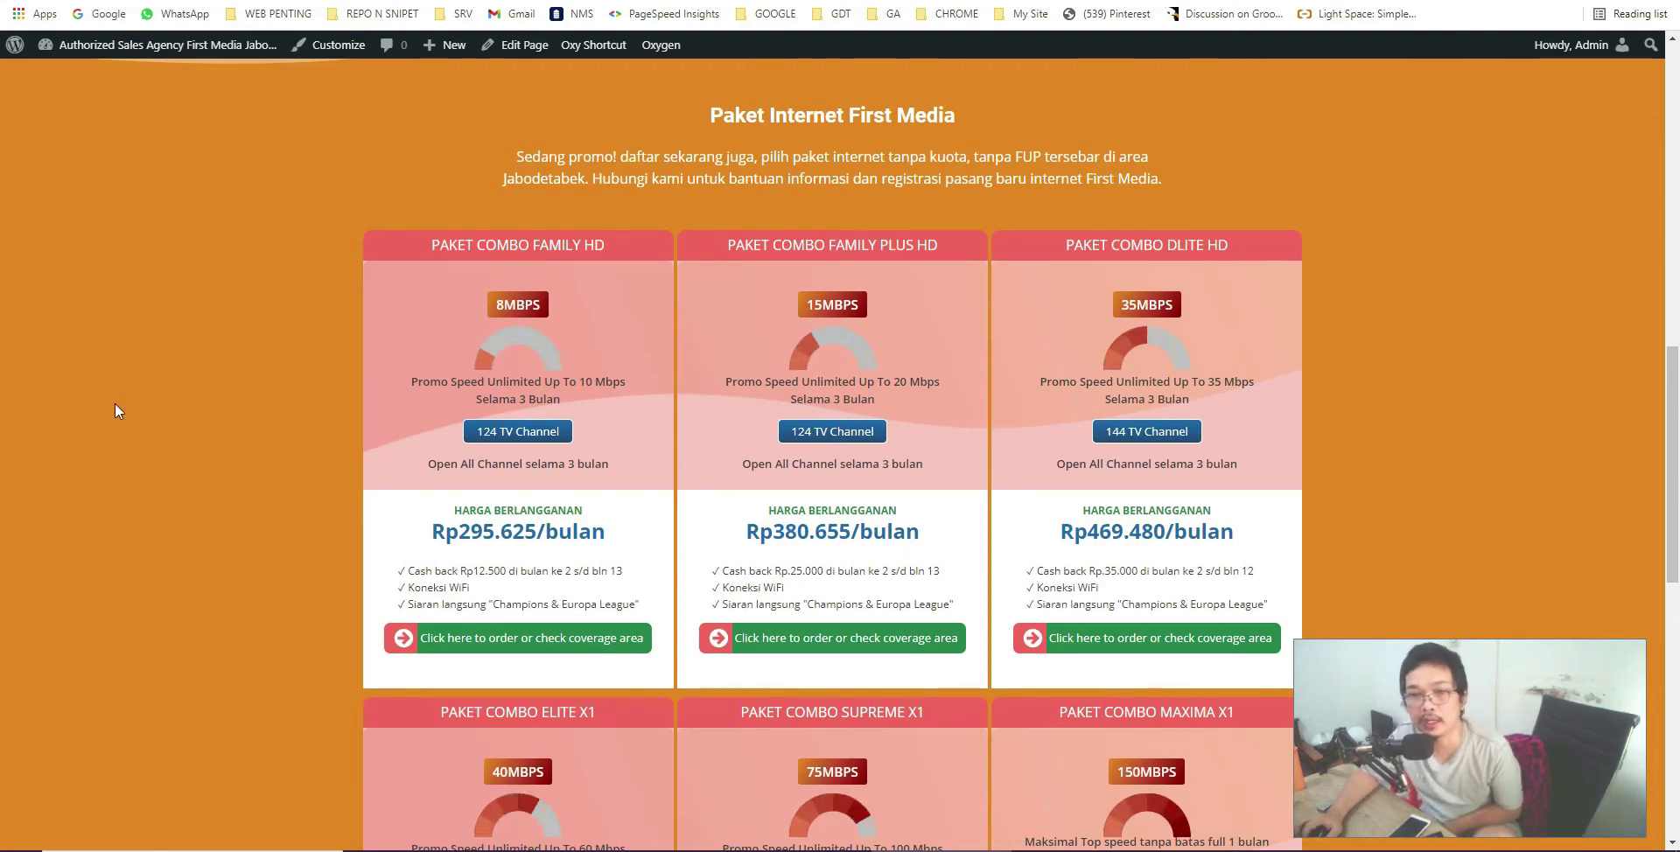
scroll(114, 403, "down", 2)
scroll(113, 402, "up", 5)
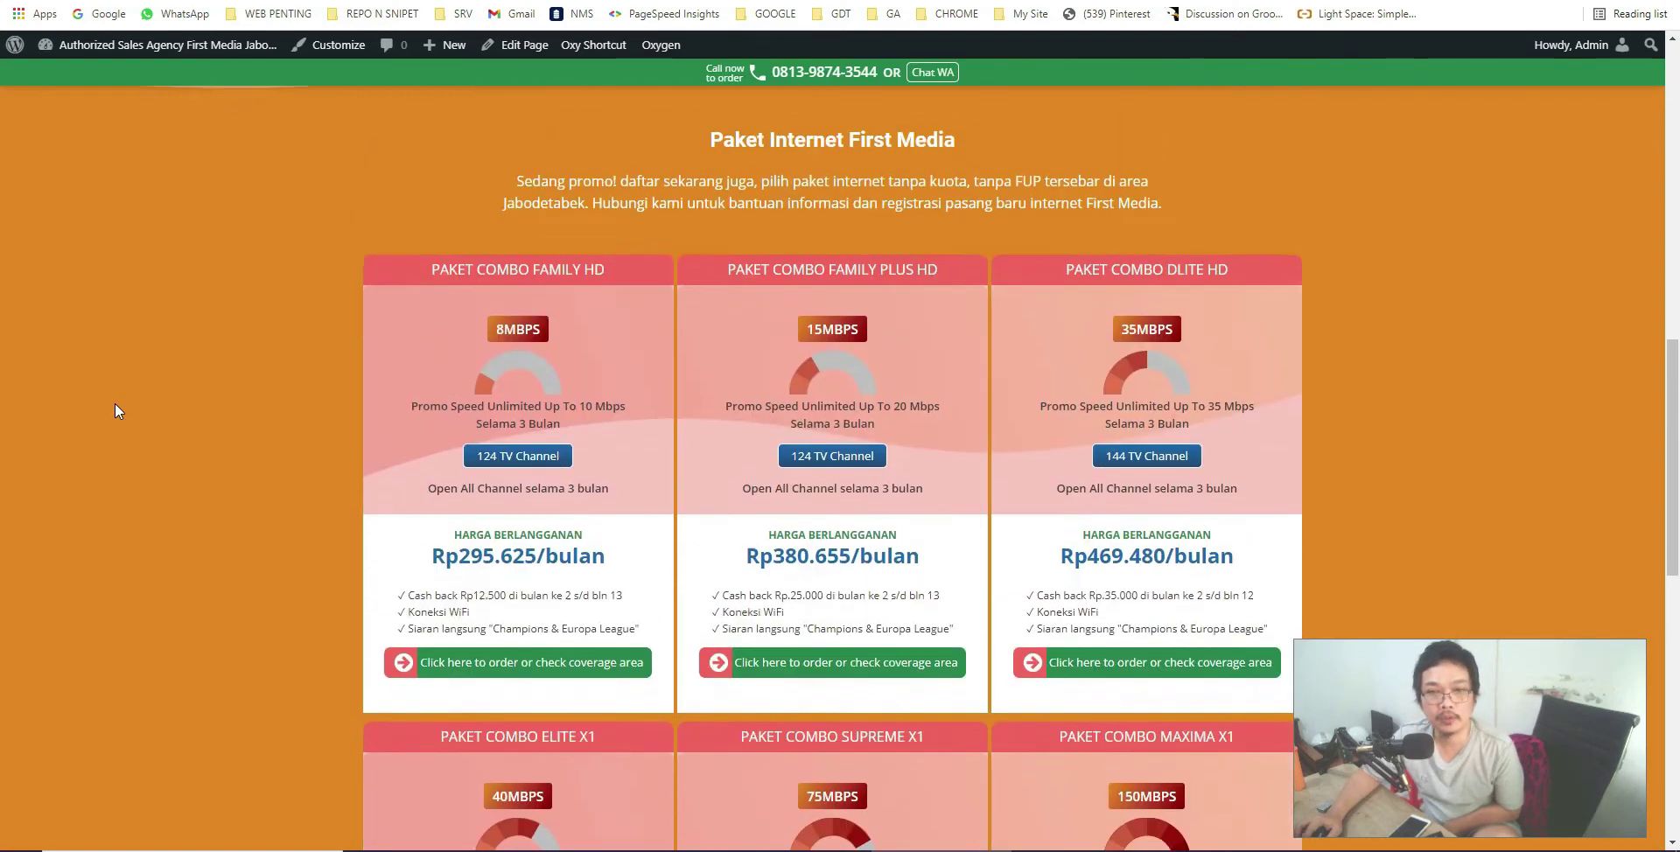
Test the WhatsApp order link on the Paket Combo Family HD card, decline opening the desktop app, and return to the homepage.
scroll(114, 403, "down", 3)
scroll(115, 404, "down", 2)
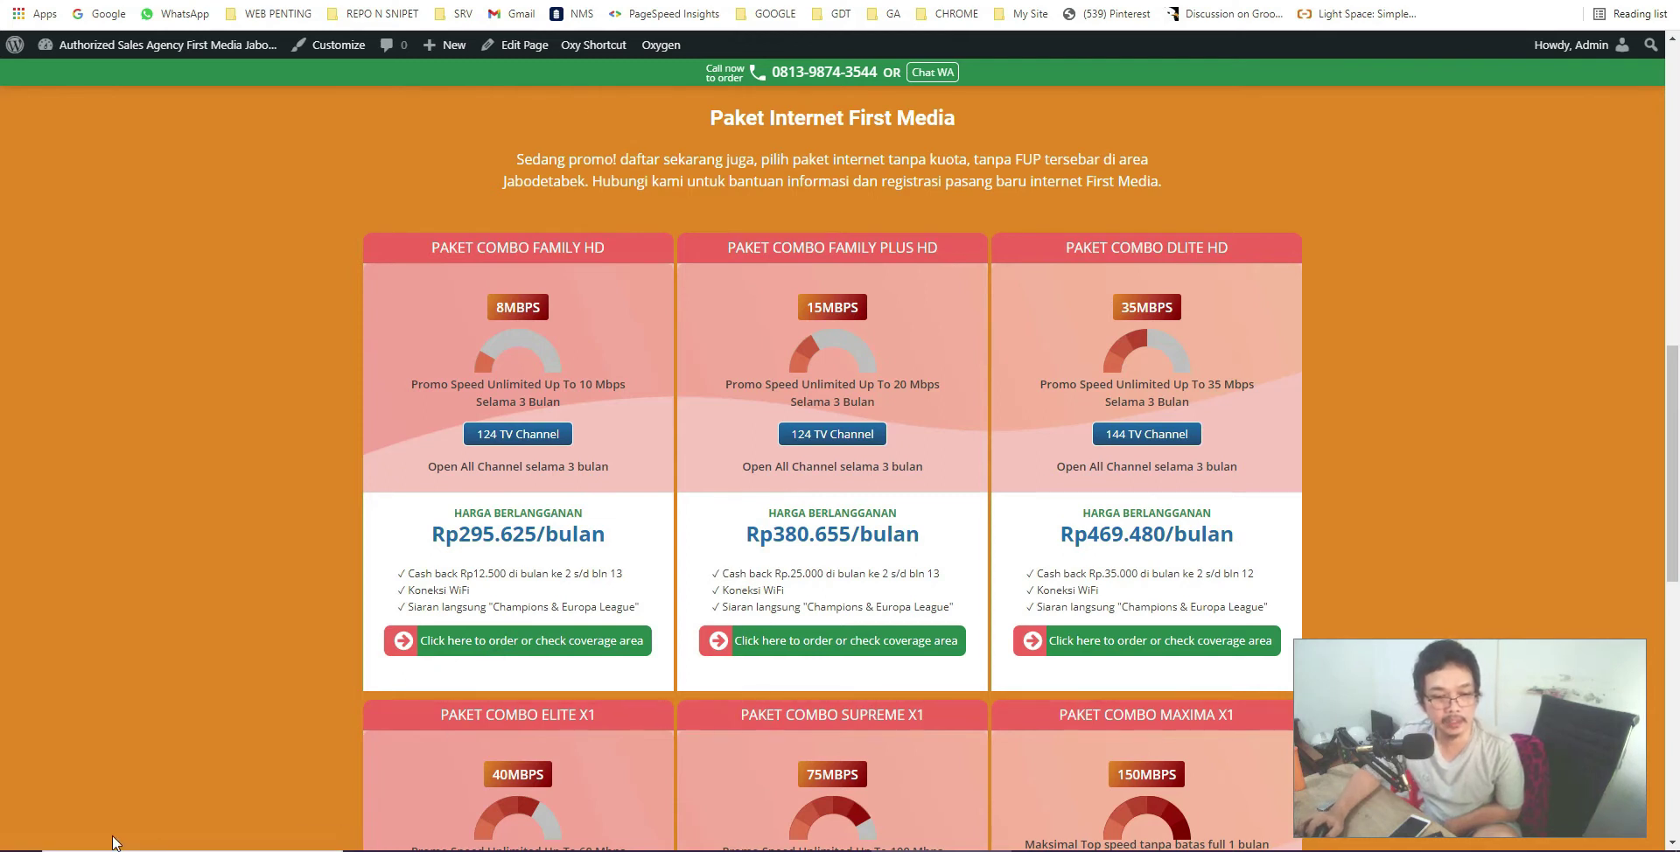
left_click(528, 649)
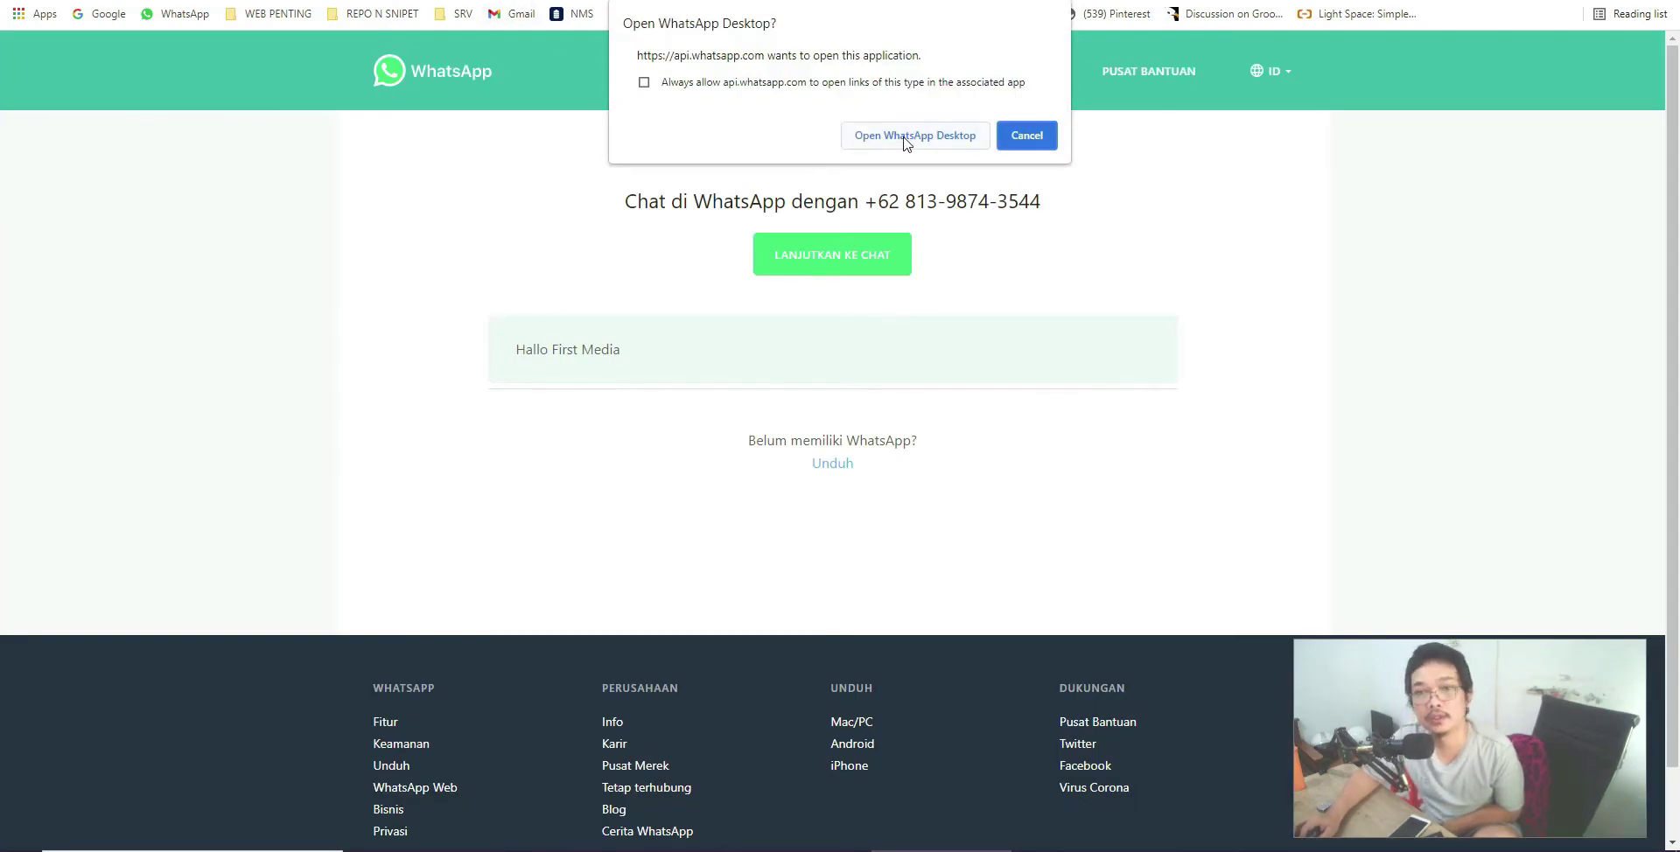
left_click(1022, 137)
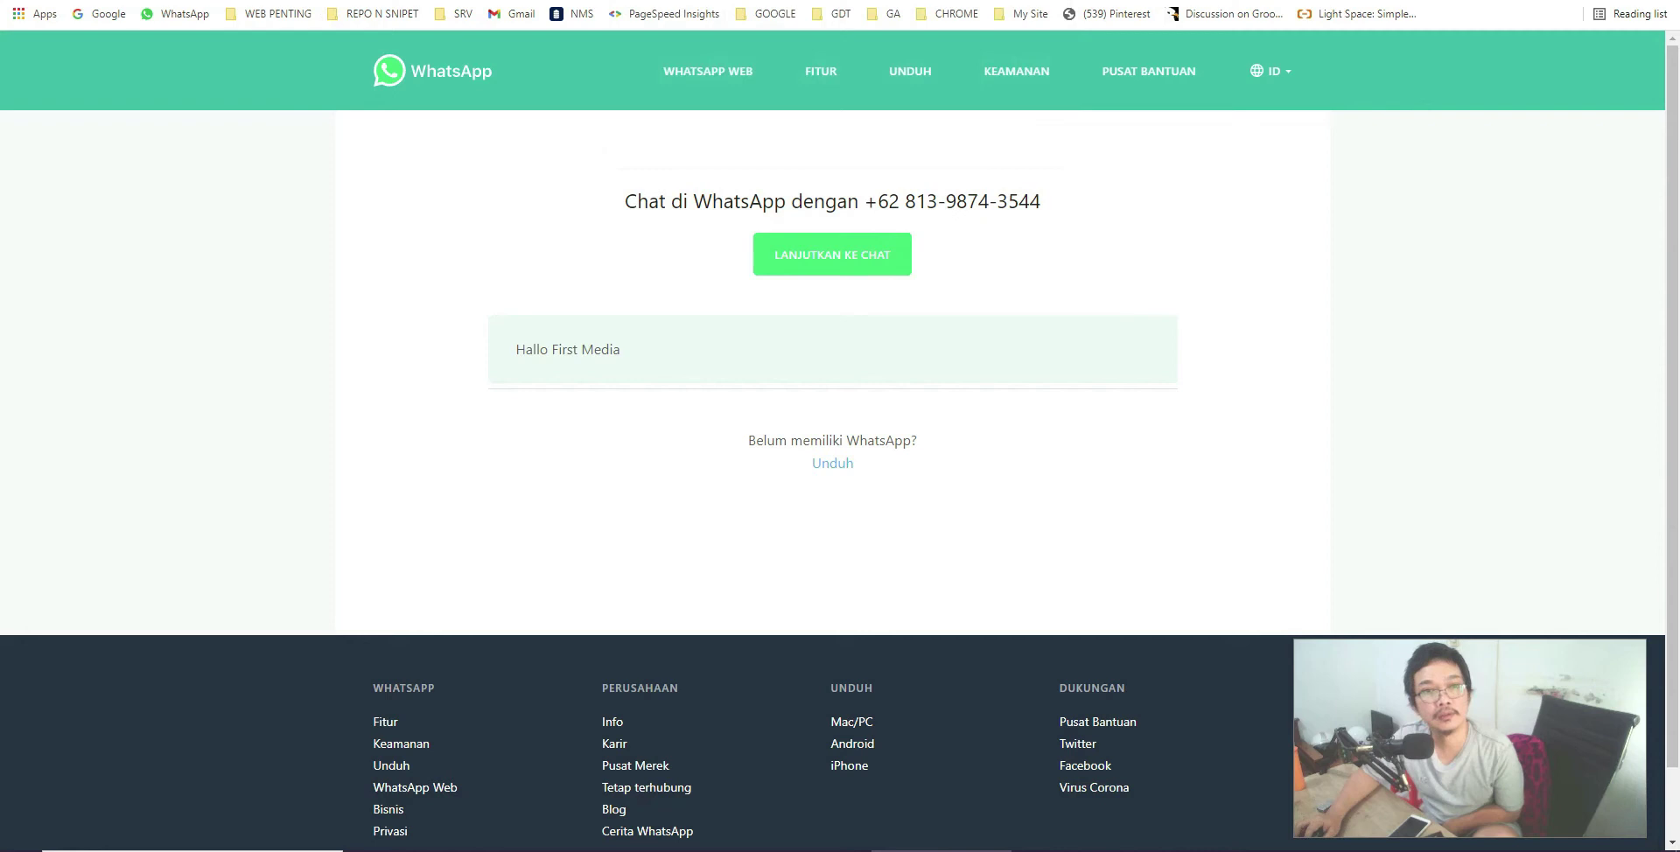
left_click(376, 0)
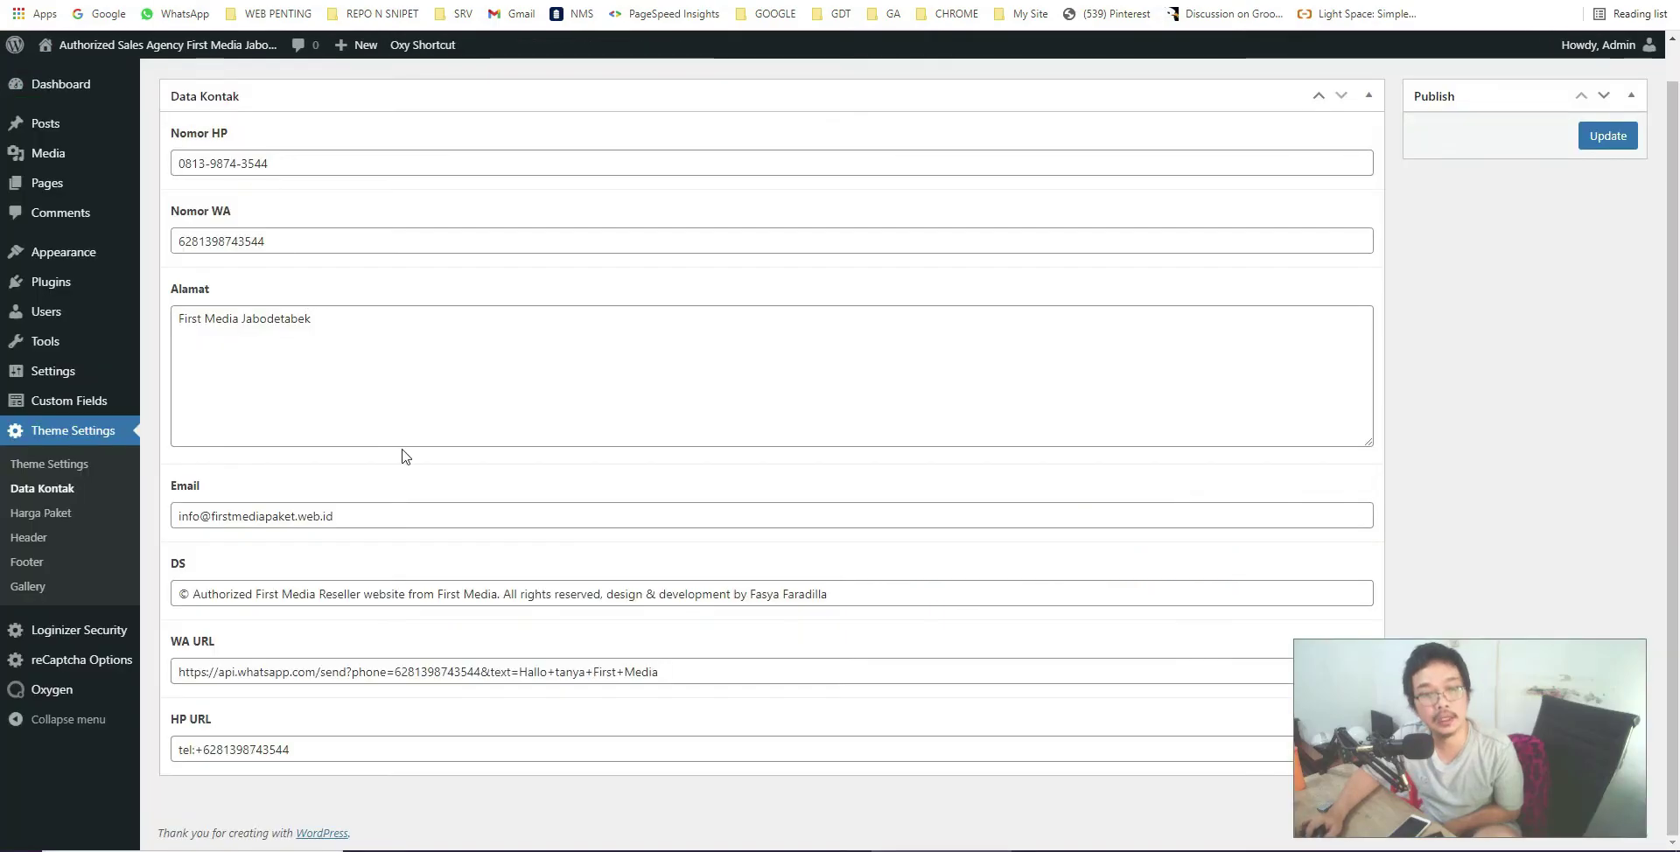
scroll(443, 503, "up", 1)
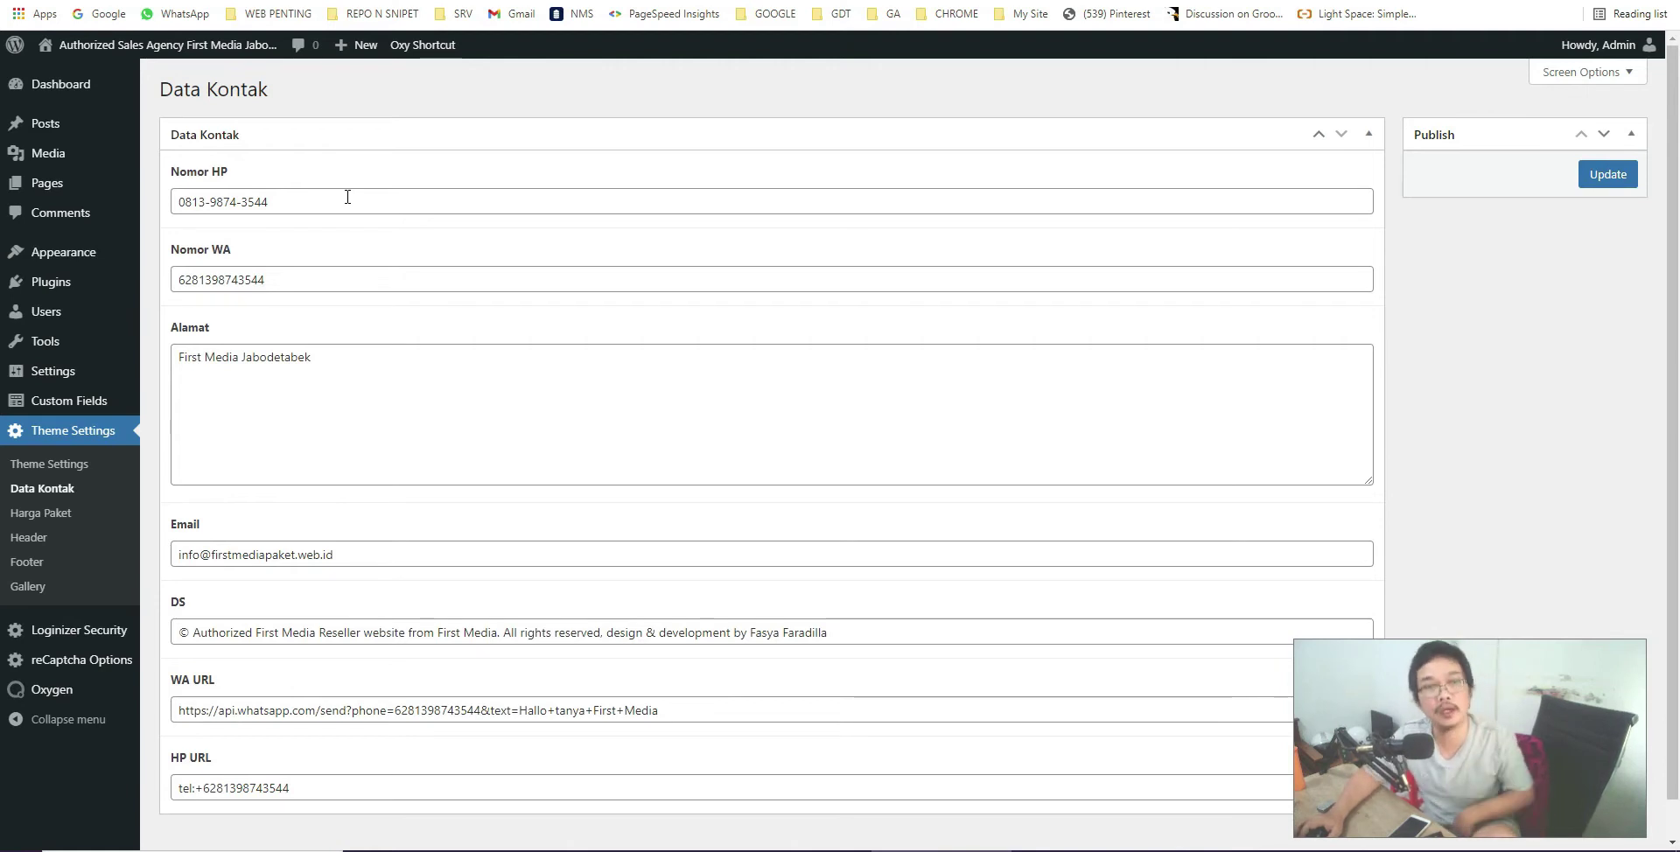
View the First Media Ciledug article and examine its title and the contact phone number embedded in the text.
left_click(357, 3)
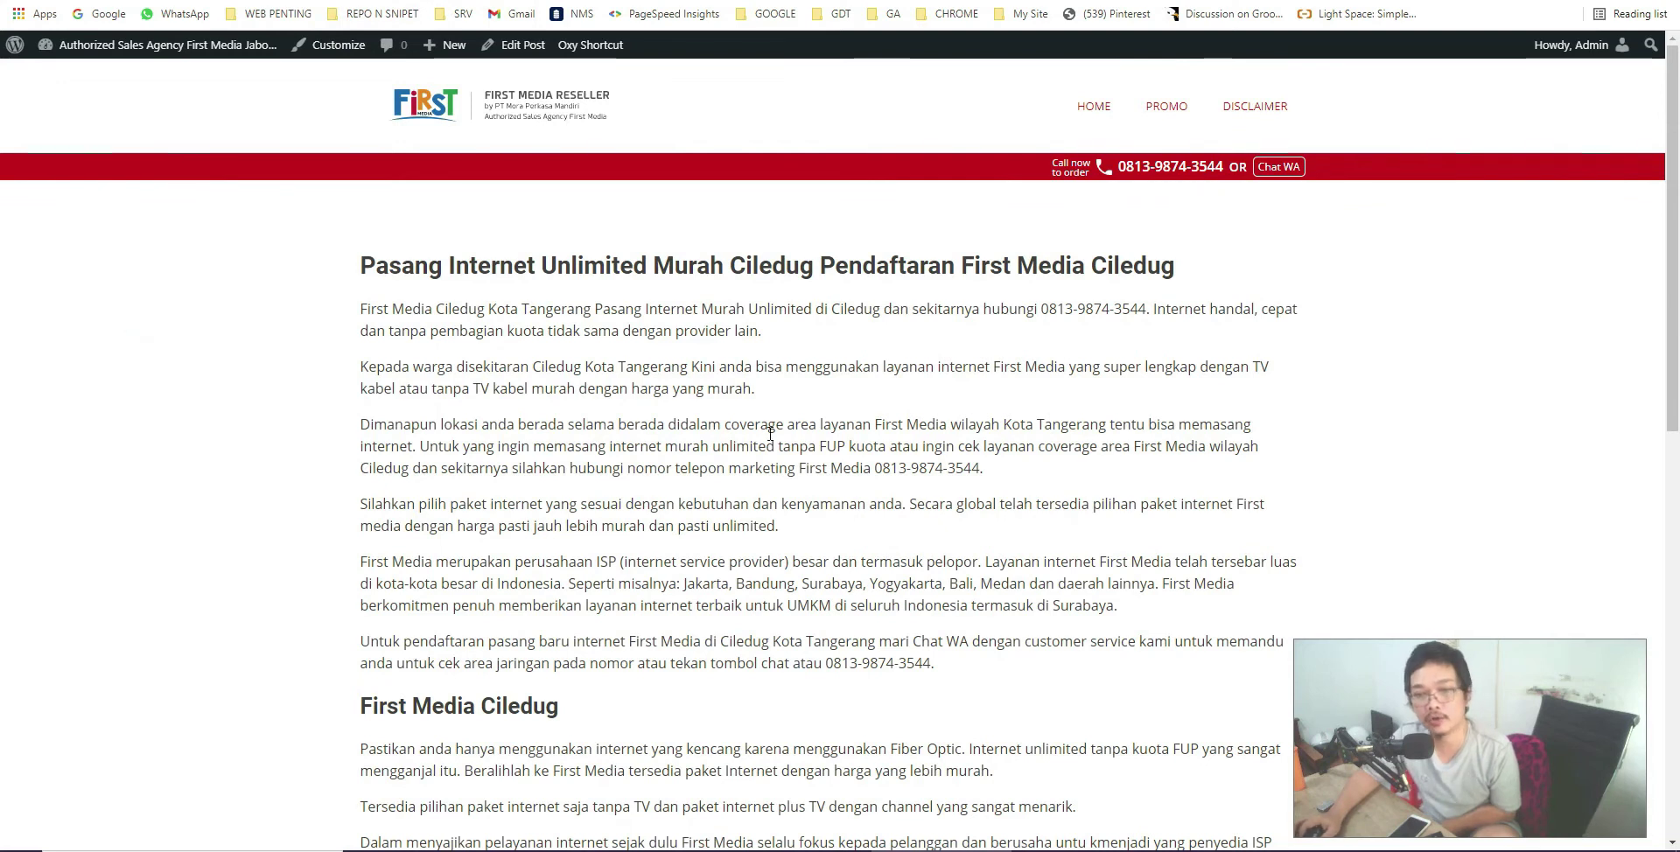
scroll(770, 436, "down", 4)
scroll(772, 438, "up", 4)
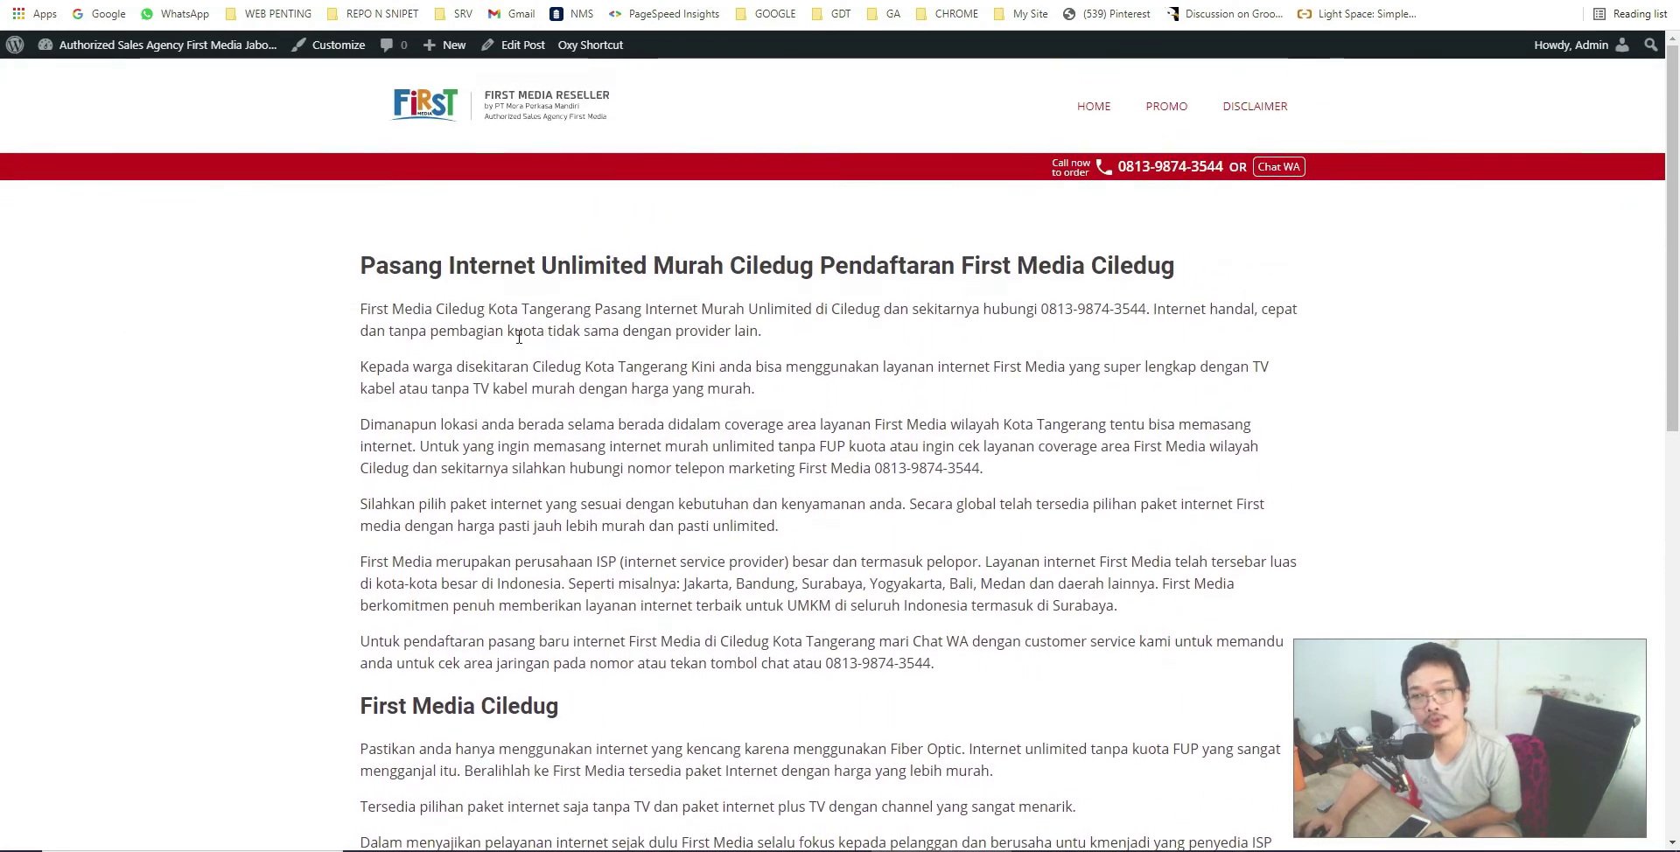
left_click_drag(362, 256, 927, 264)
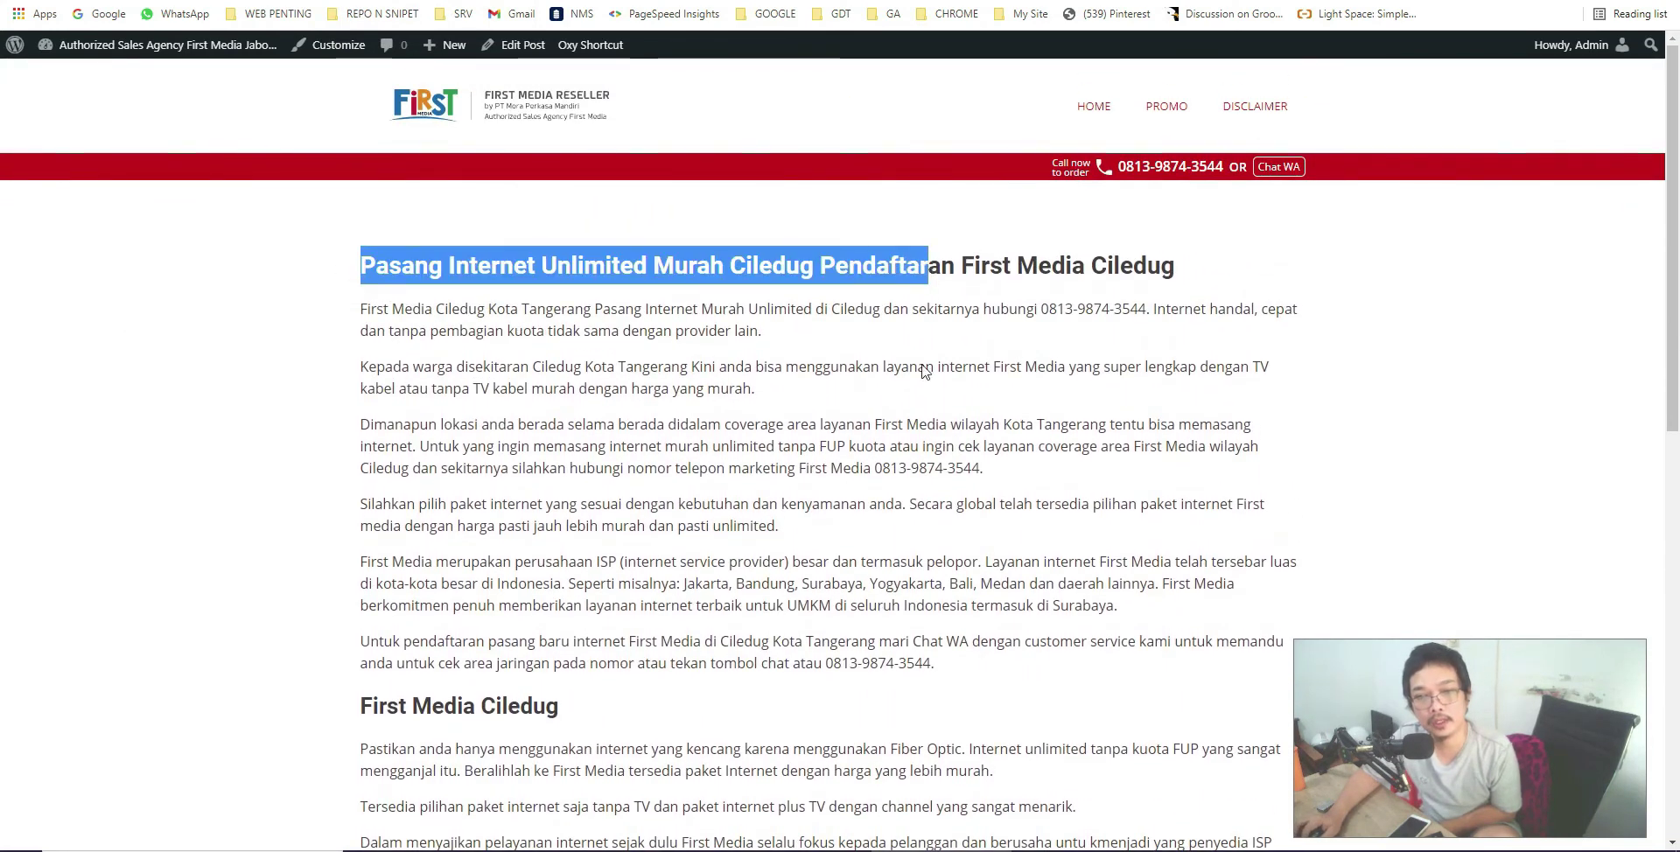
left_click(904, 477)
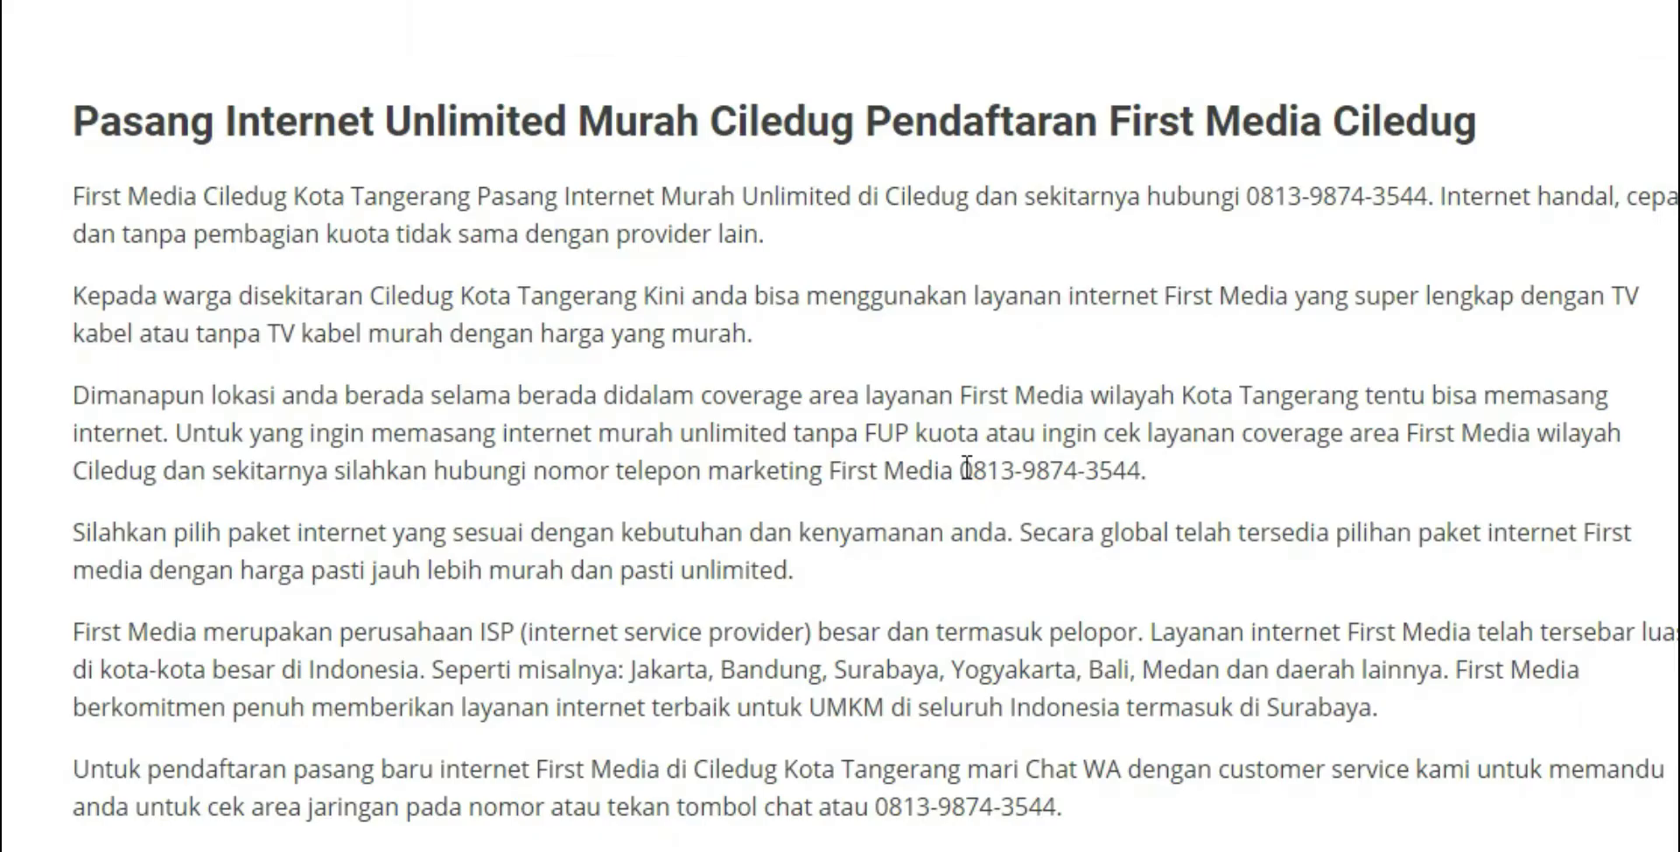
left_click_drag(876, 468, 999, 480)
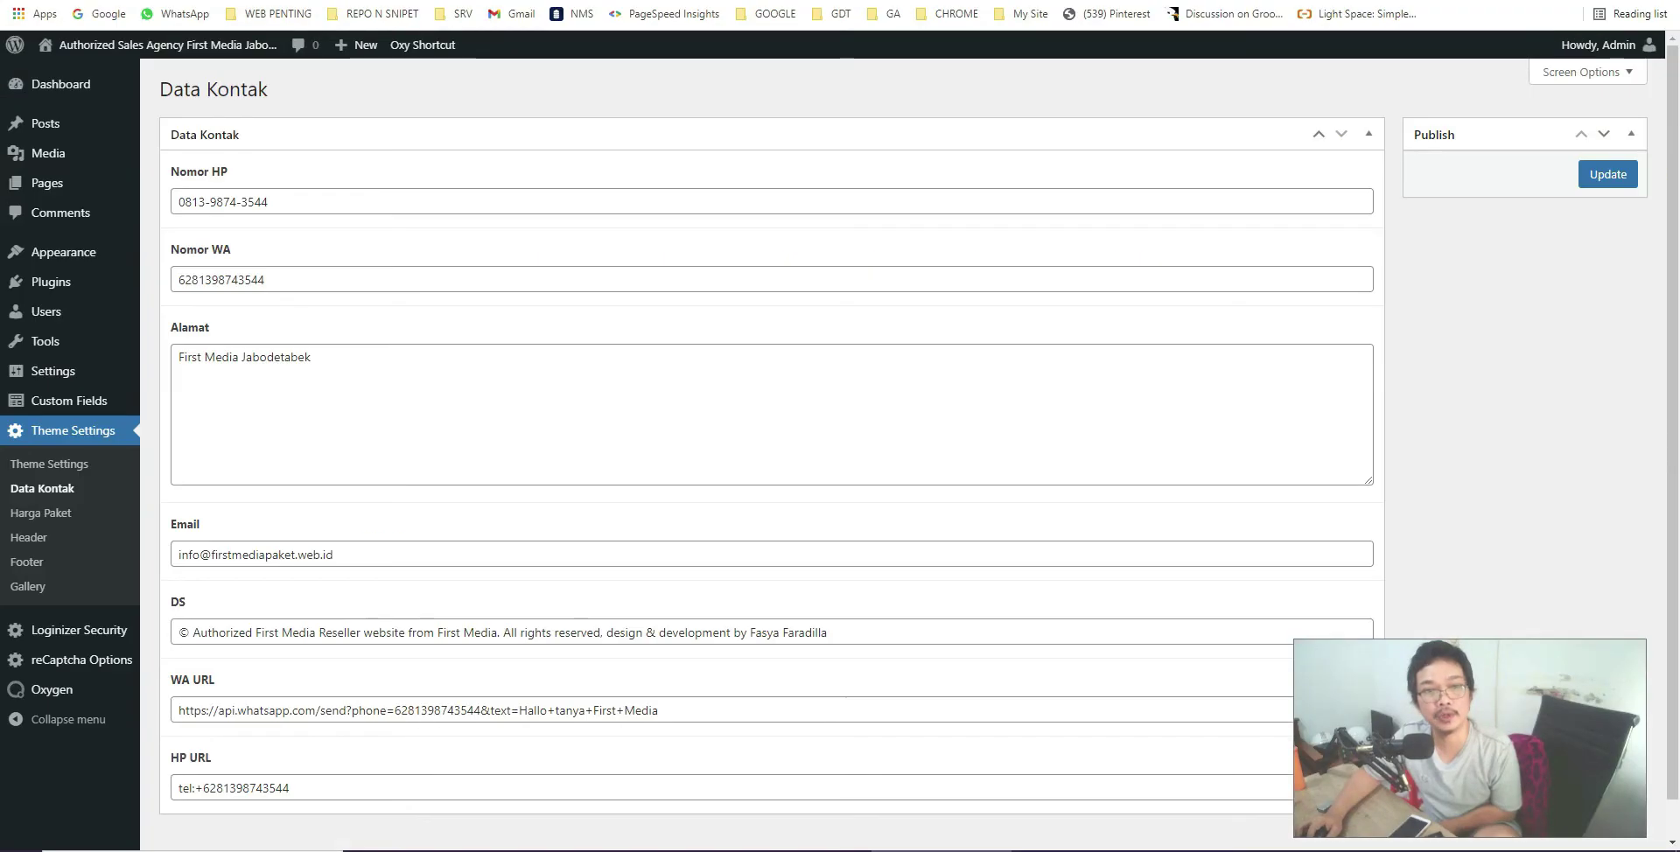
Append an extra digit 1 to the Nomor HP value in Data Kontak and save the contact options.
double_click(253, 202)
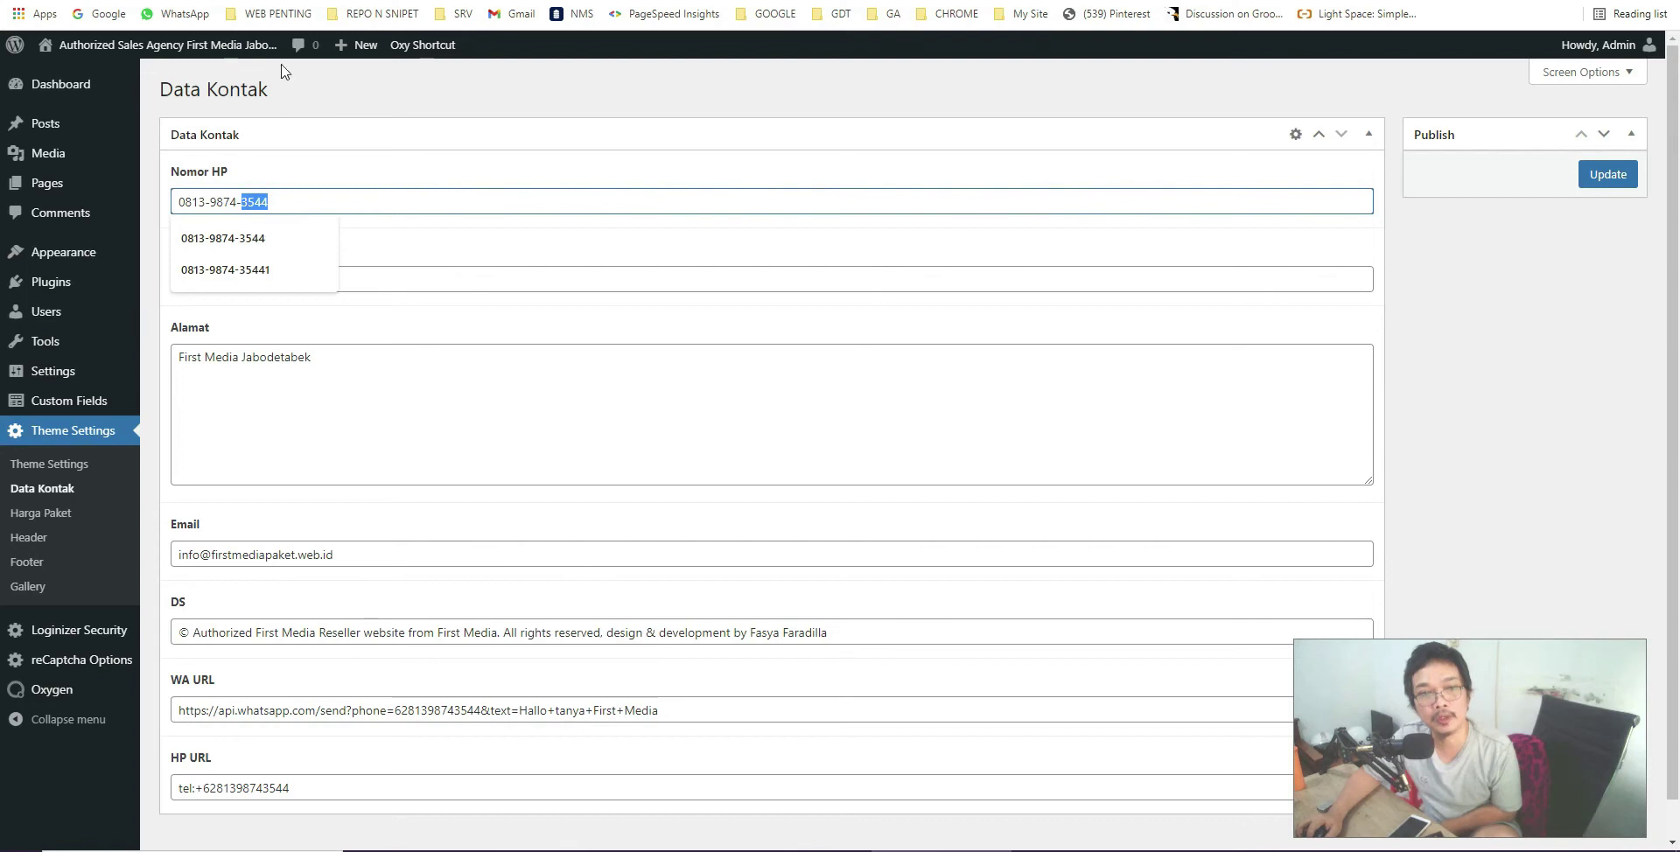
left_click(385, 1)
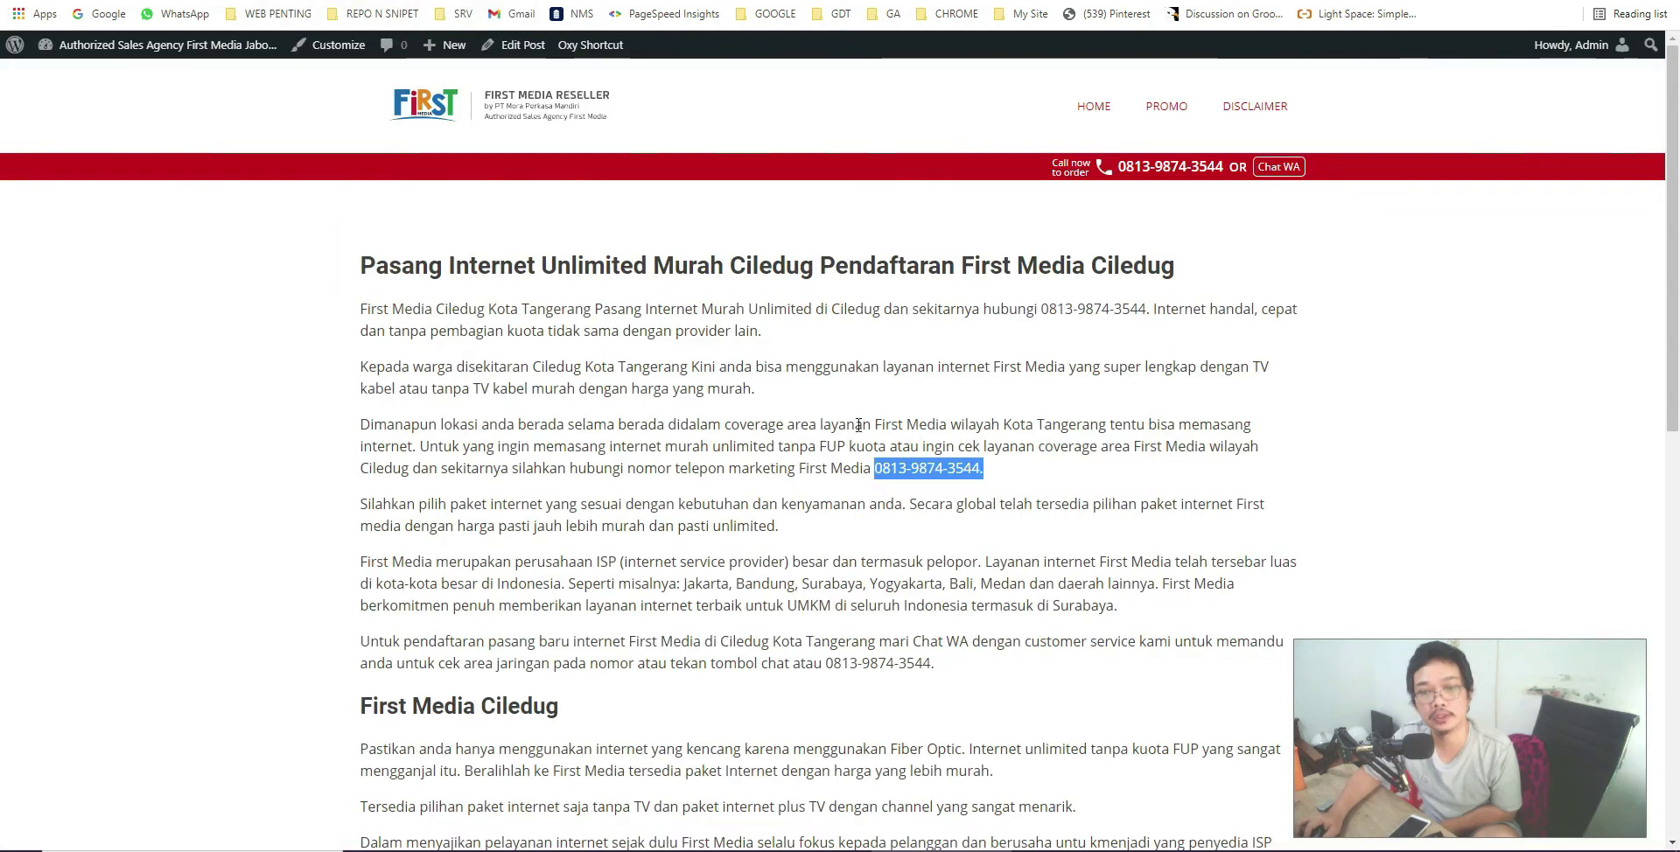
left_click(214, 1)
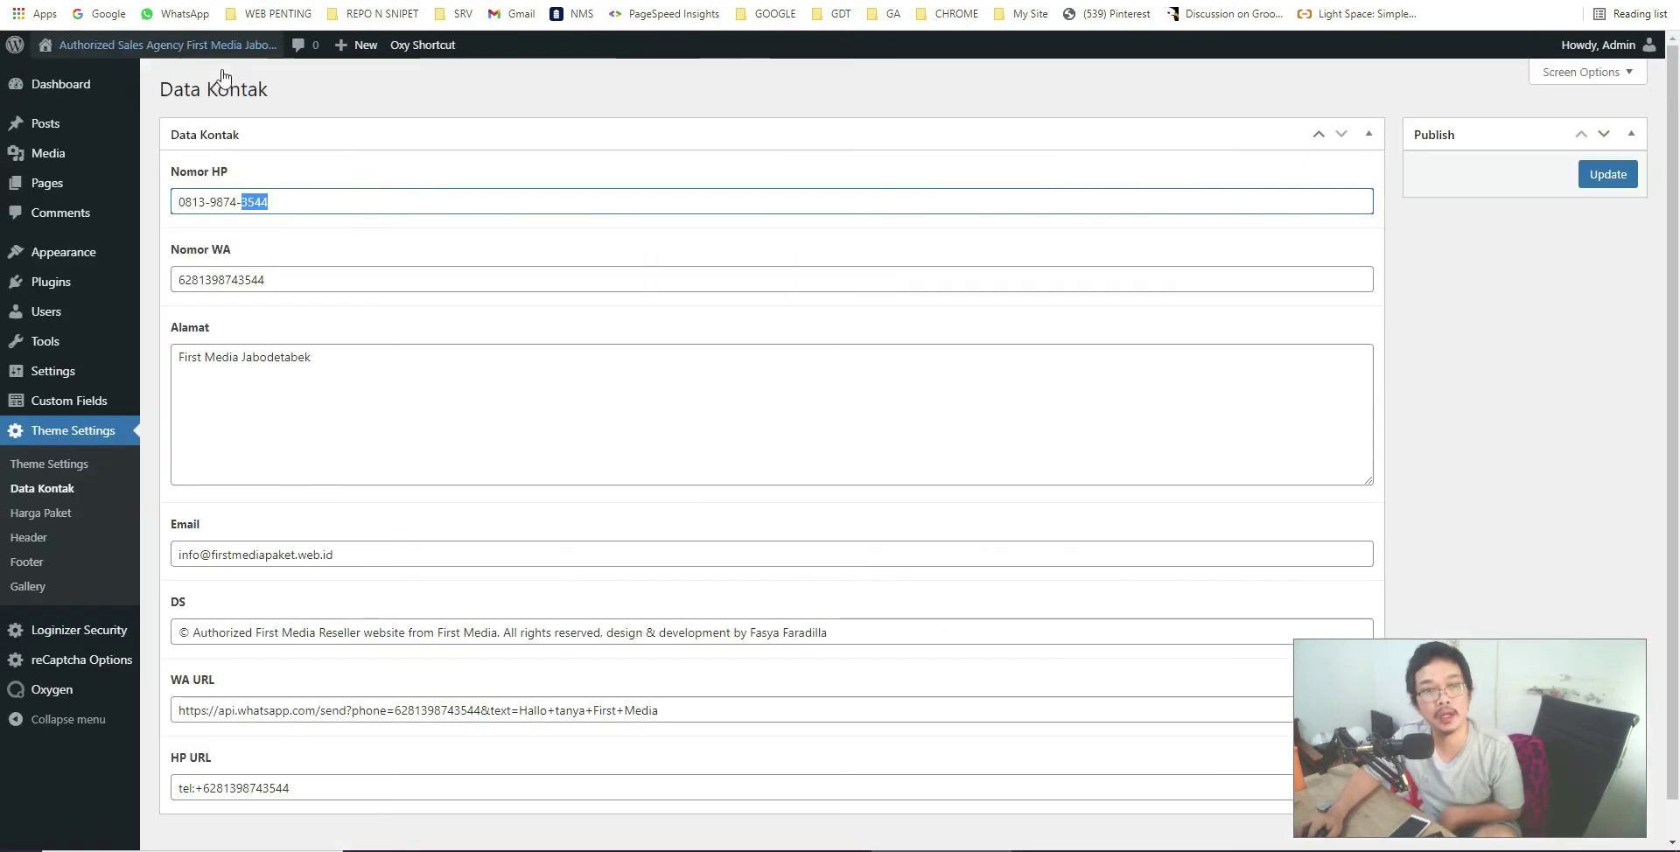
left_click(357, 206)
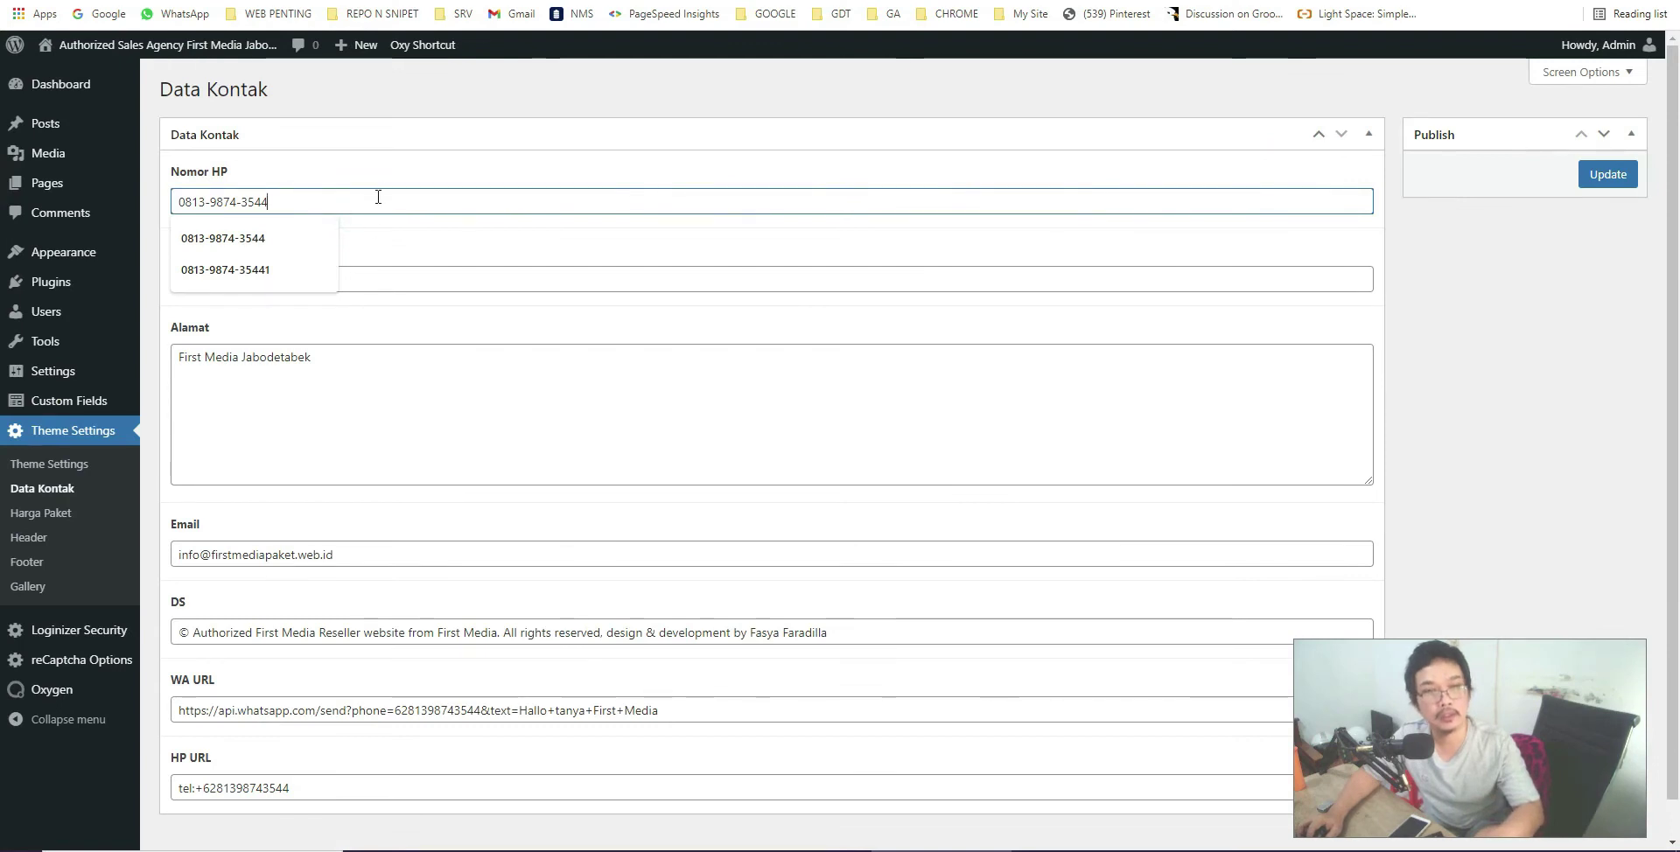
type("1")
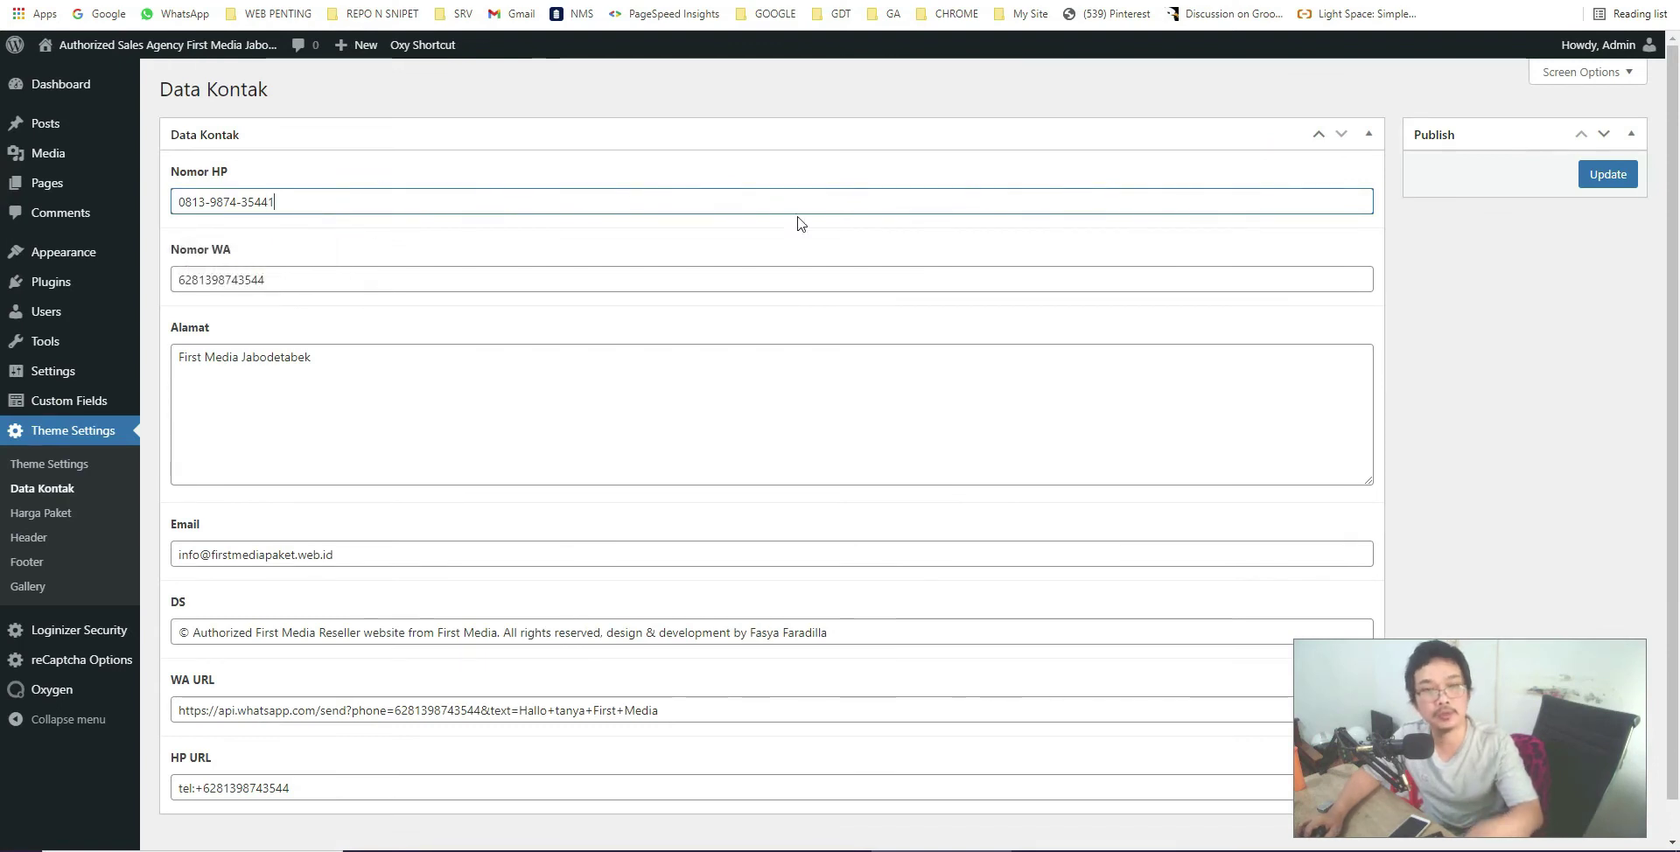
left_click(1609, 175)
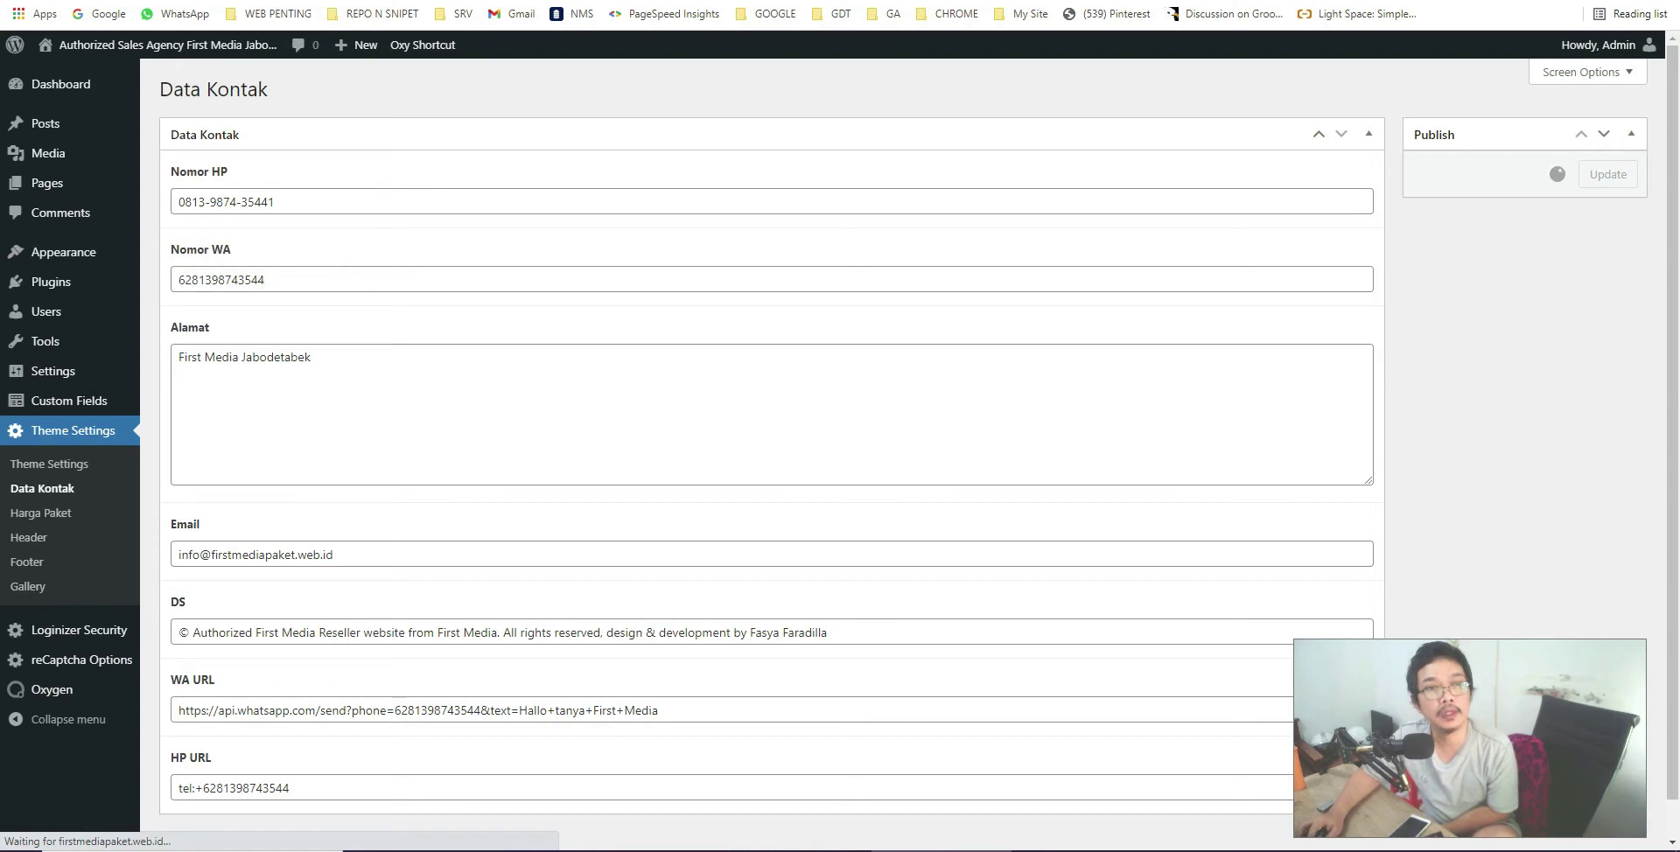
Reload the First Media Ciledug article and check the phone number in the header bar and body text.
left_click(393, 1)
left_click(263, 249)
key("F5")
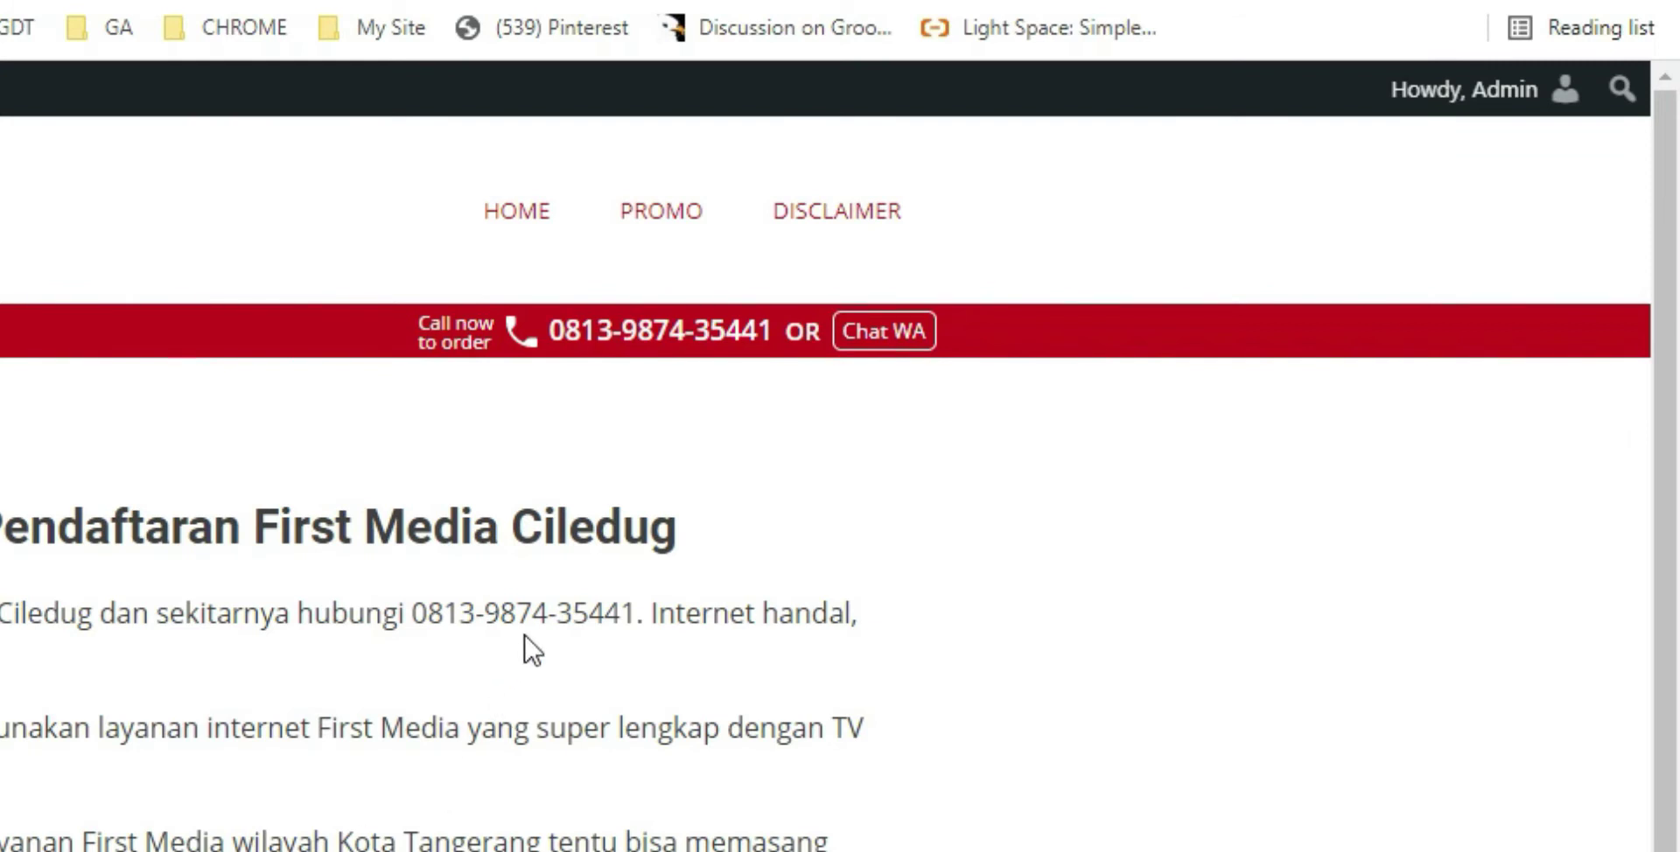
double_click(551, 613)
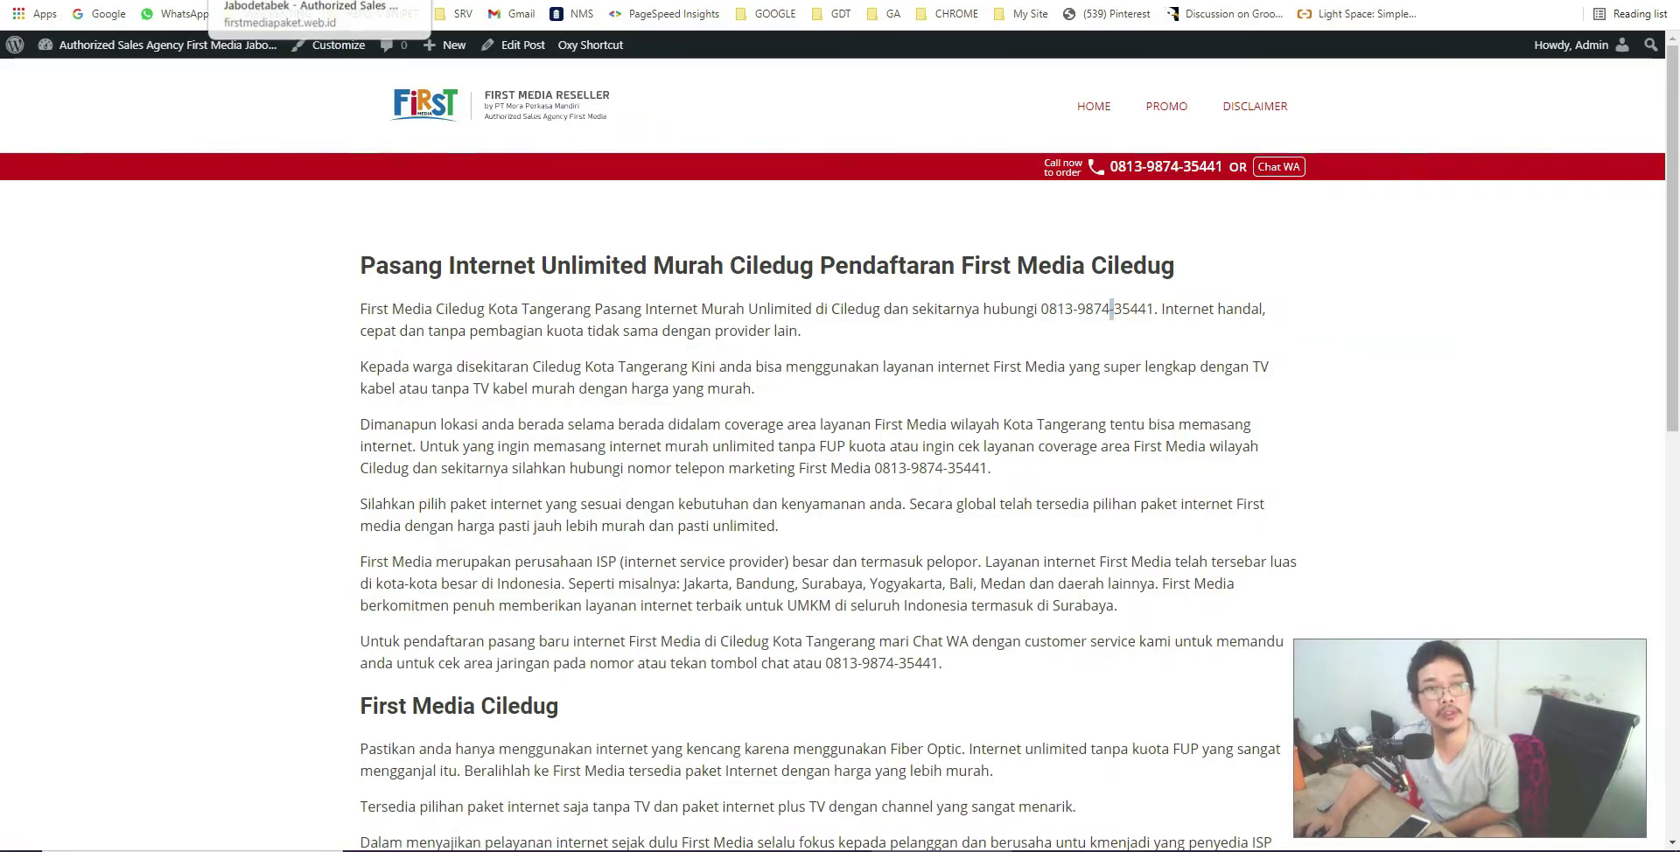
Remove the extra last digit from the Nomor HP value in Data Kontak and save the contact options.
left_click(262, 0)
left_click(210, 0)
left_click(296, 248)
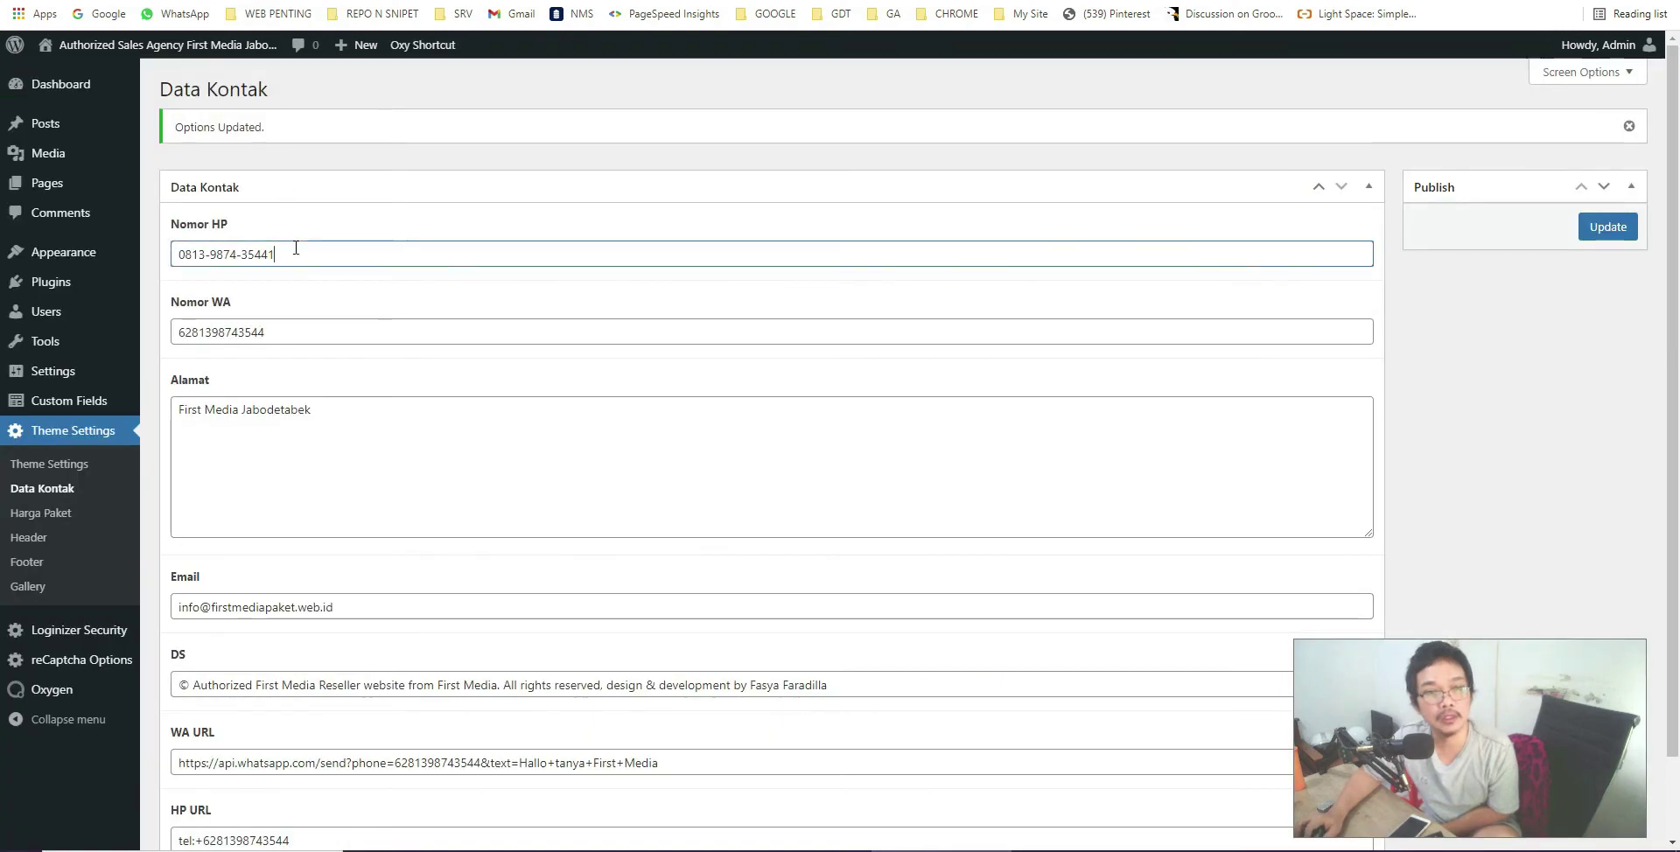
key("BackSpace")
scroll(471, 368, "down", 1)
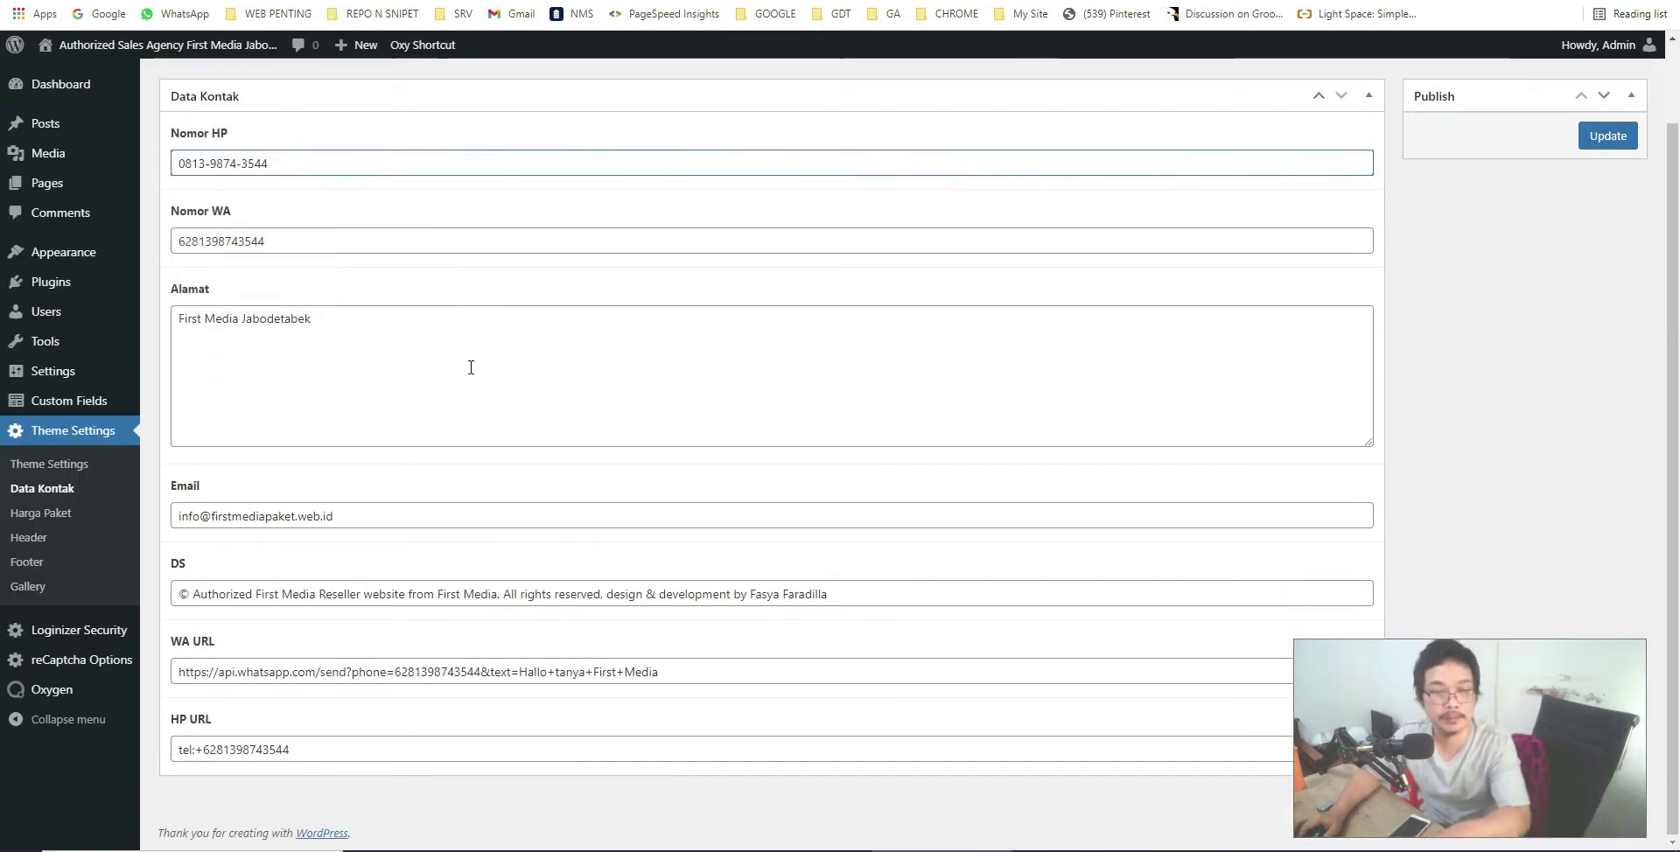
left_click(482, 676)
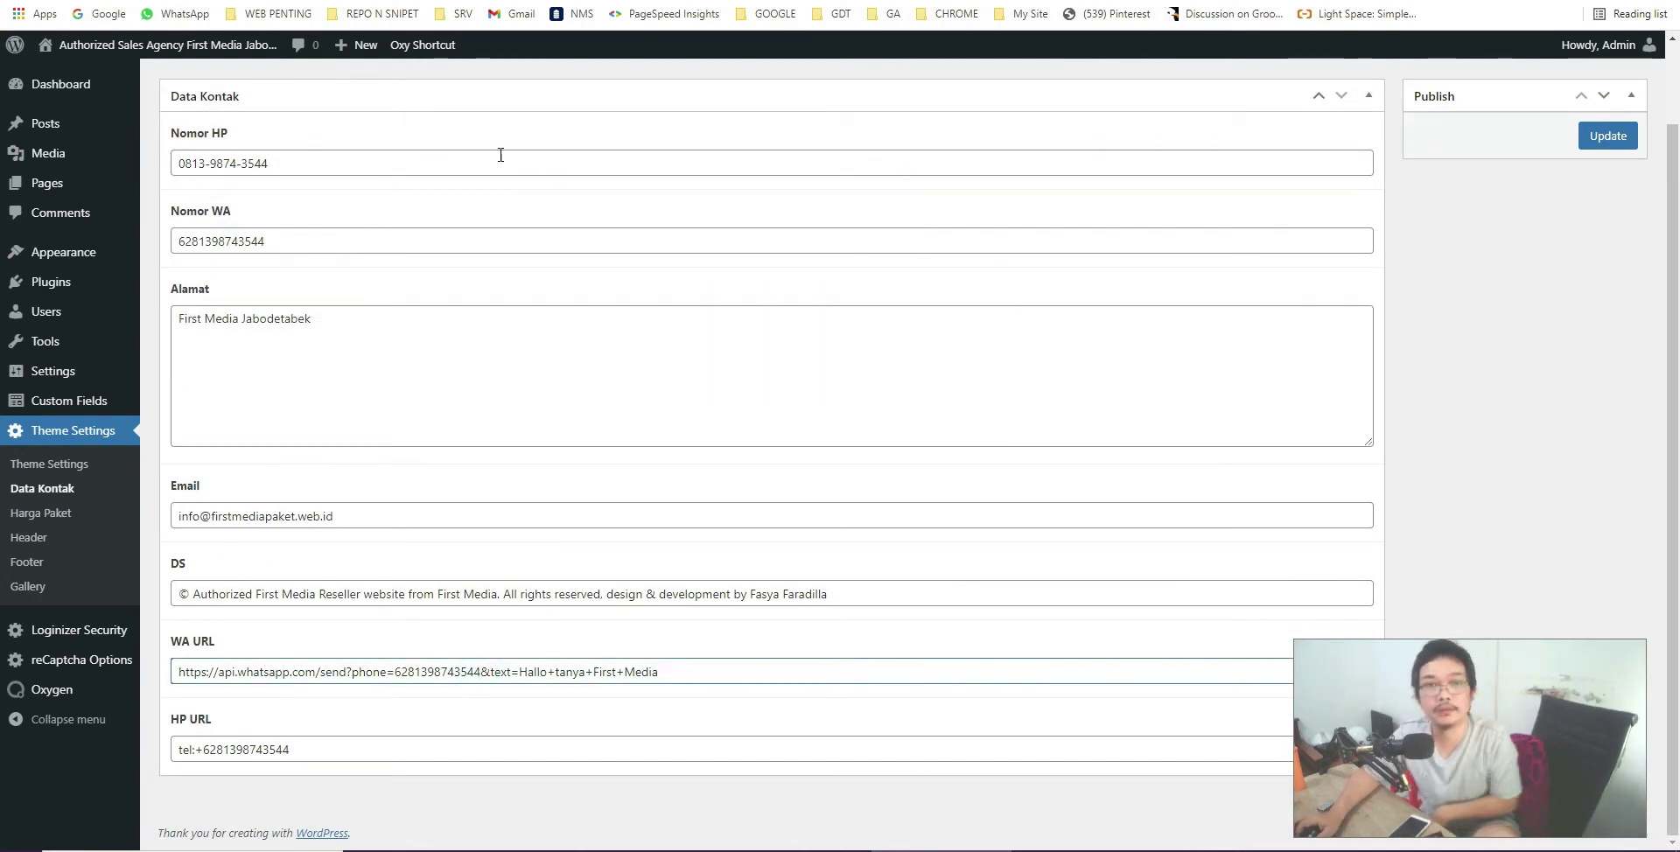
left_click(276, 1)
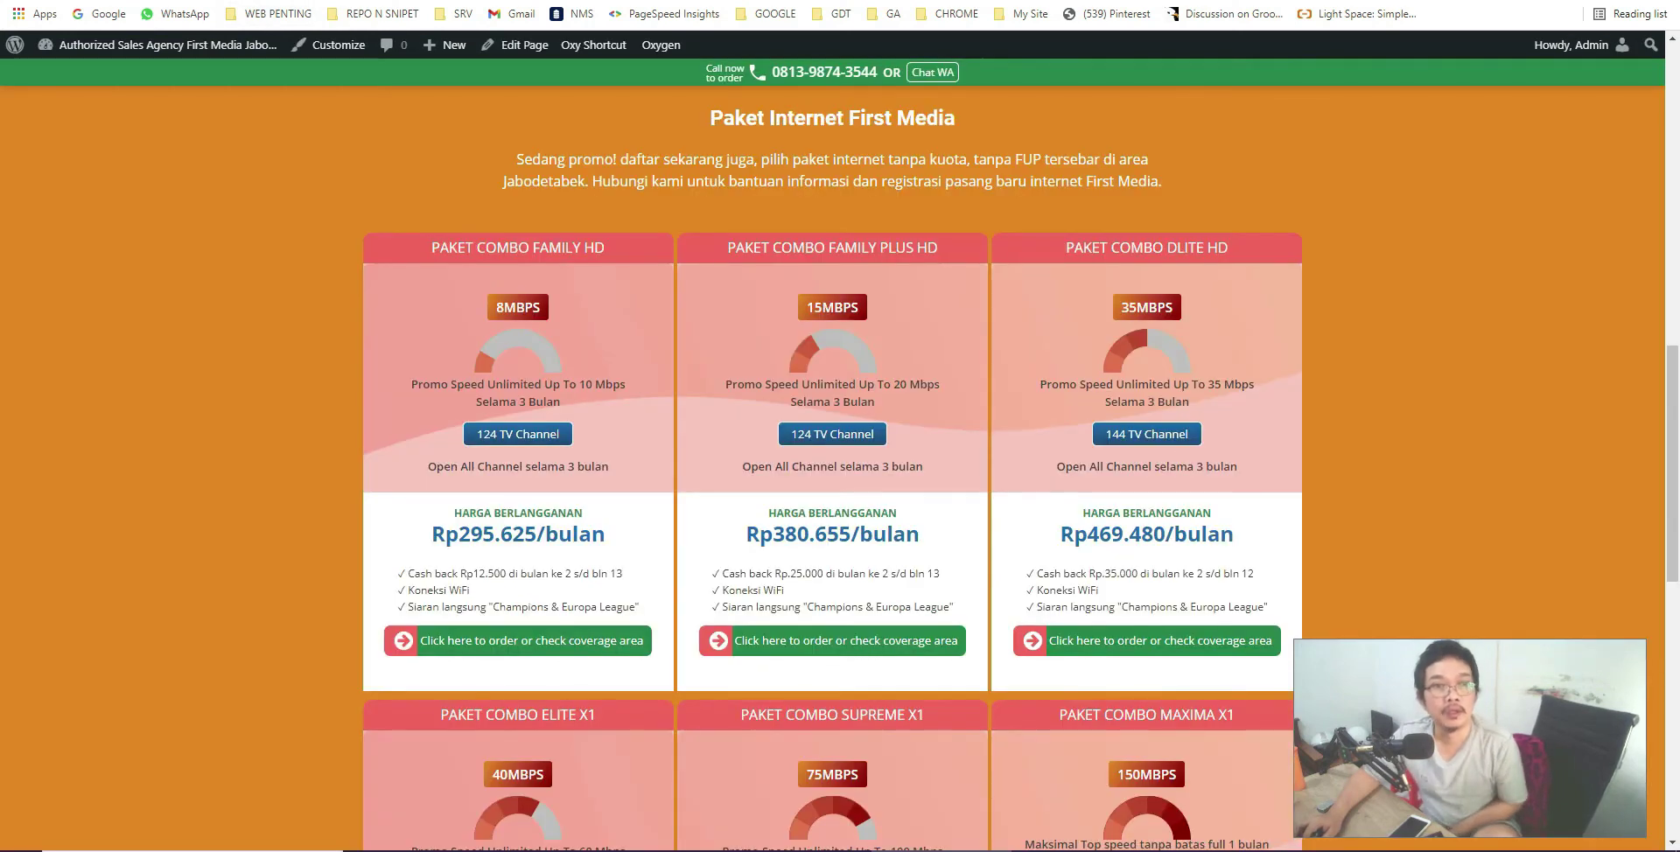
key("ctrl+shift+Tab")
left_click(1588, 137)
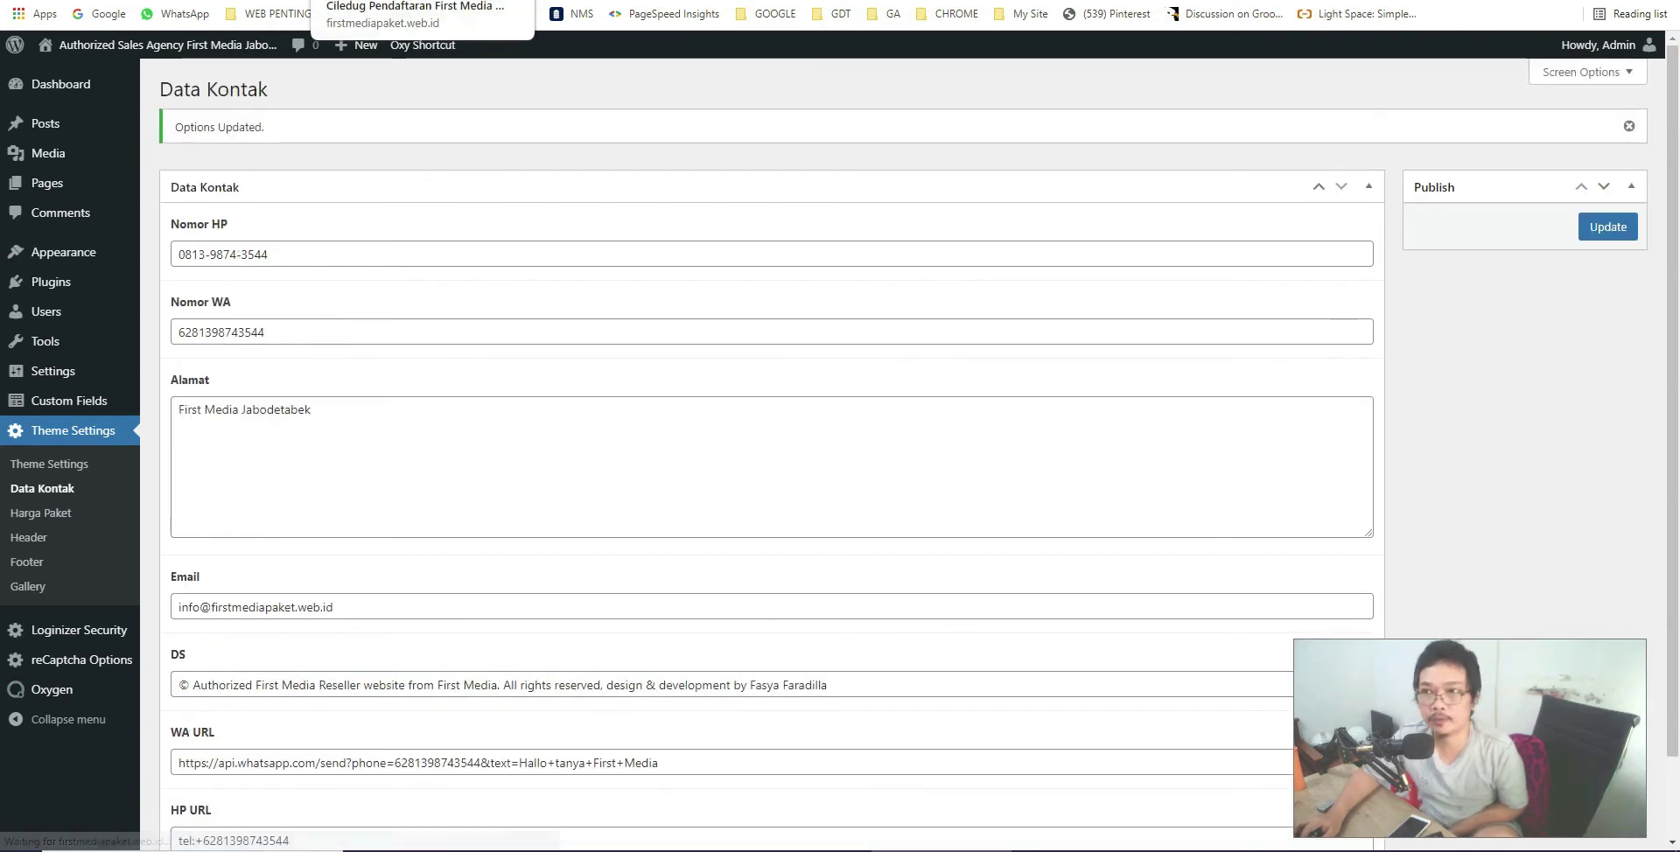
Reload the homepage and look over the contact bar and the six package cards.
left_click(385, 0)
key("ctrl+Tab")
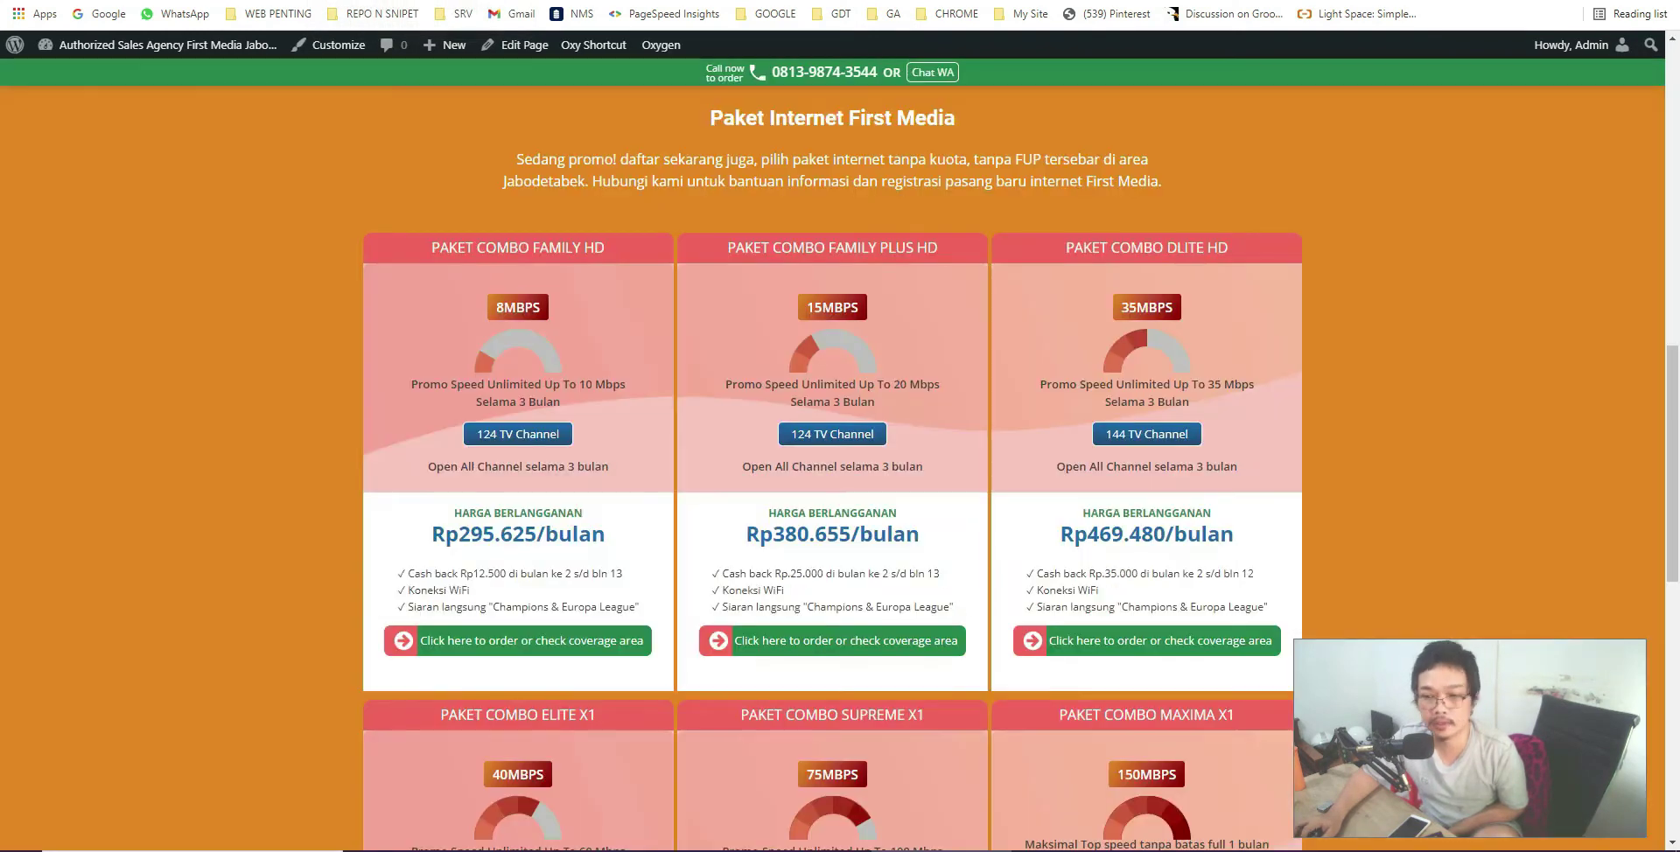
left_click(106, 294)
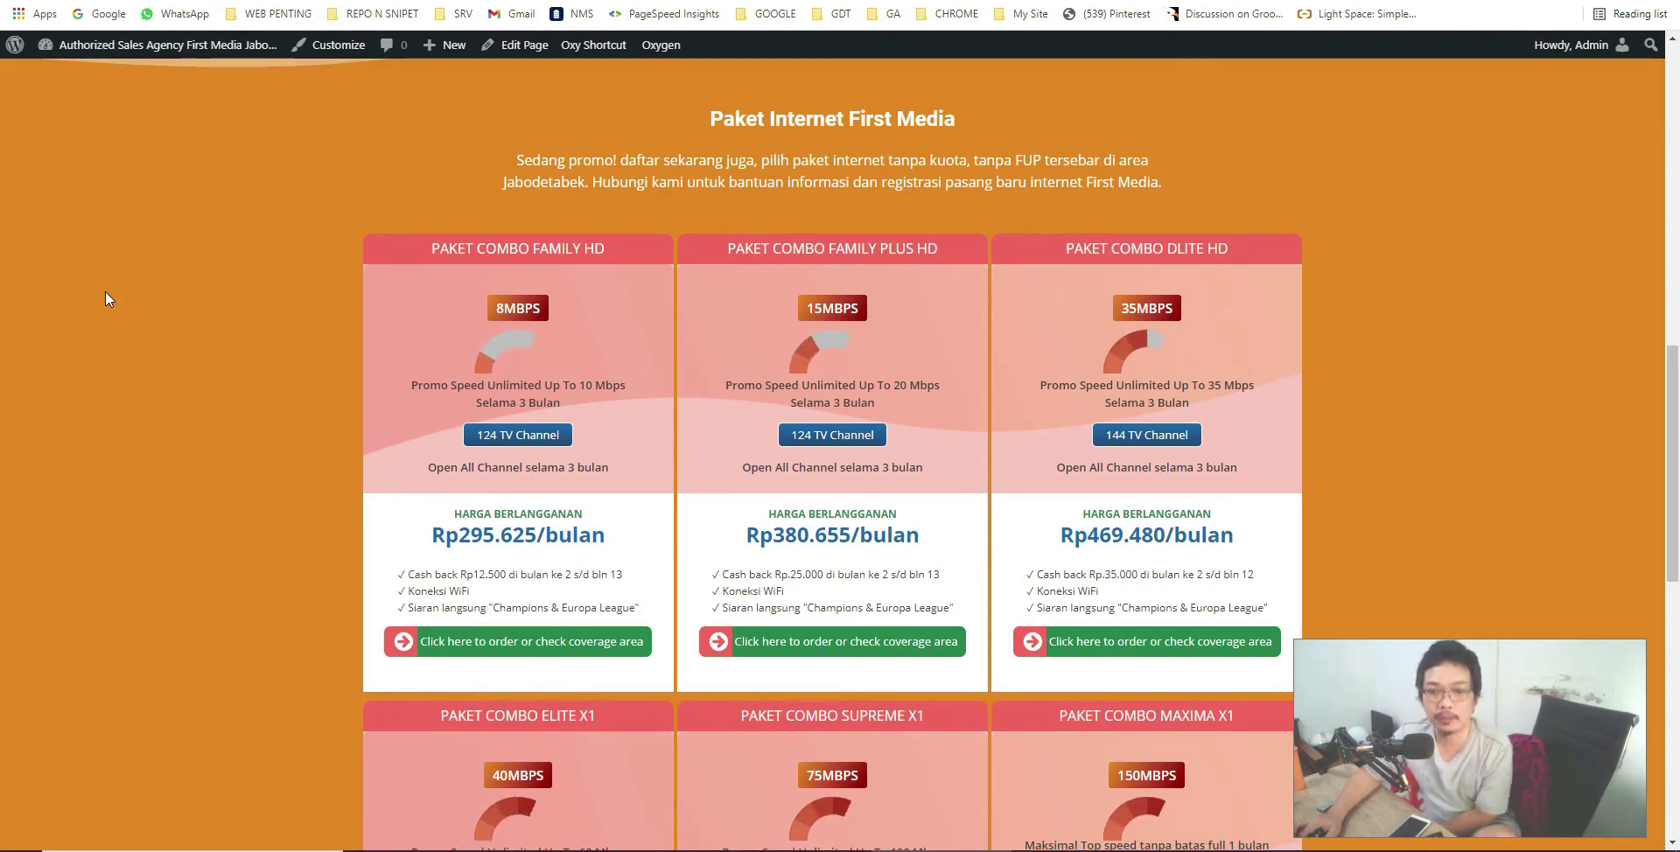
scroll(105, 292, "down", 10)
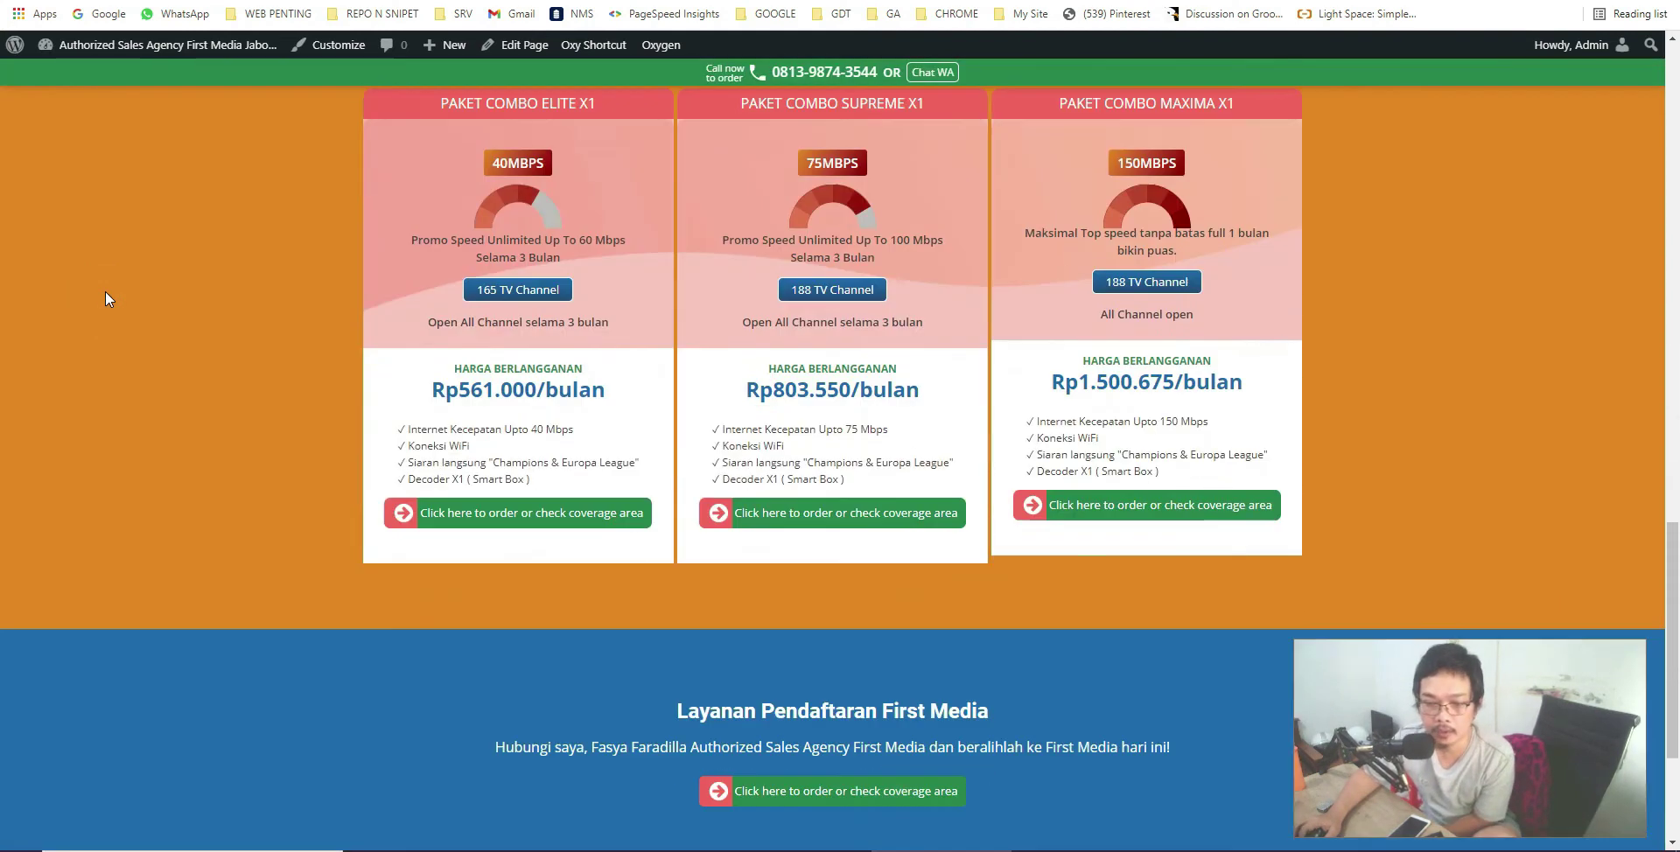
scroll(105, 292, "up", 8)
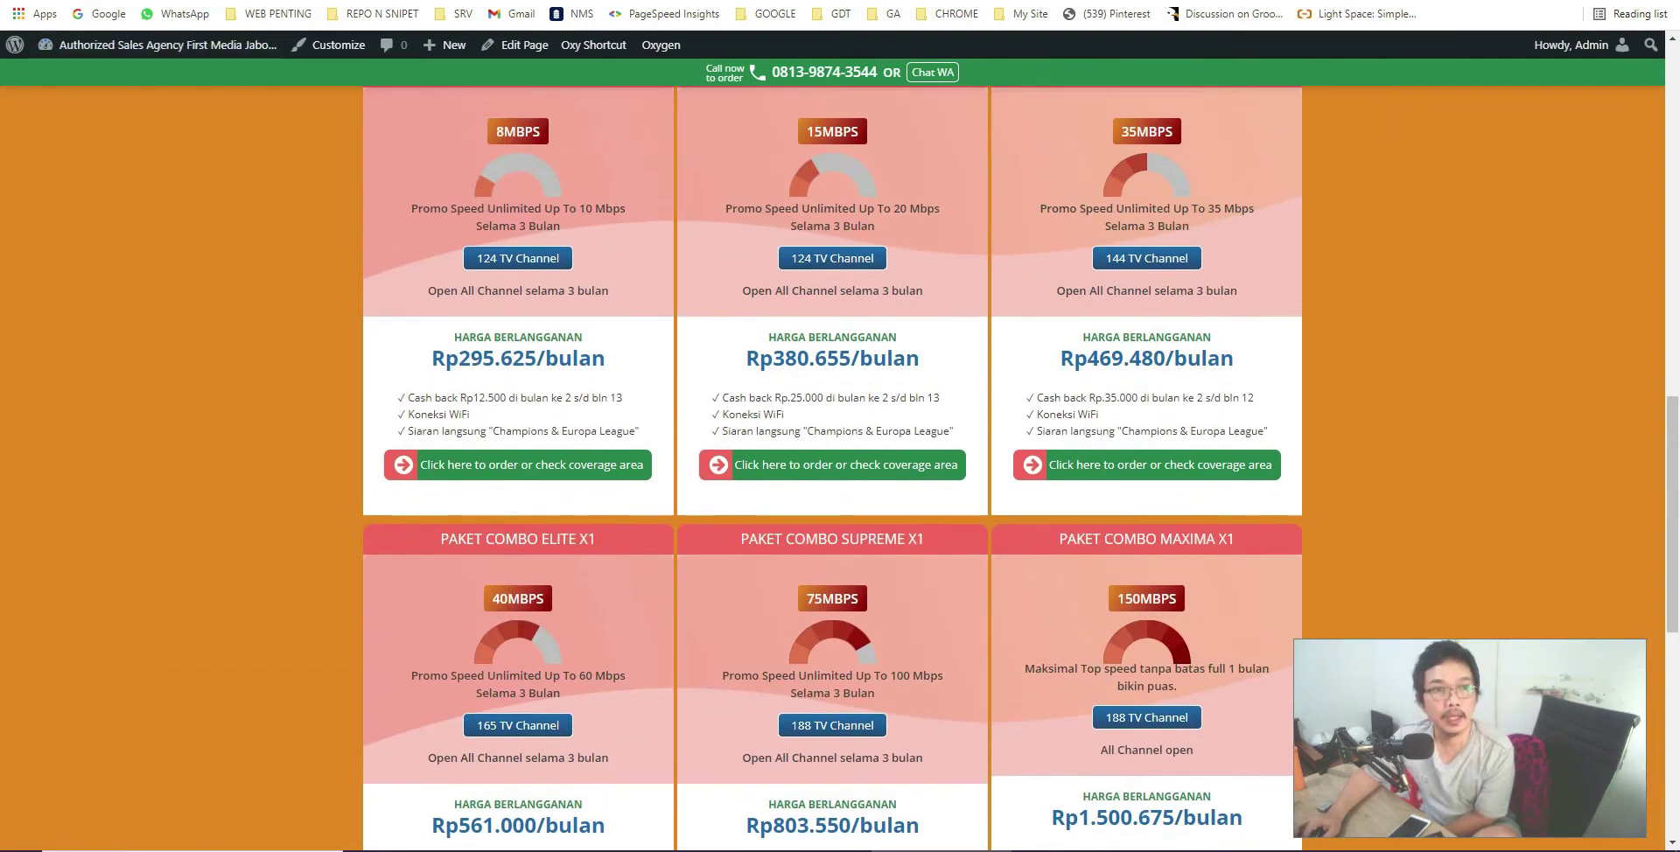
Look through the PT. Outsourcing Indonesia article's recommended companies and the Link ke FMG custom field settings, ending on the Ads Manager page.
left_click(78, 1)
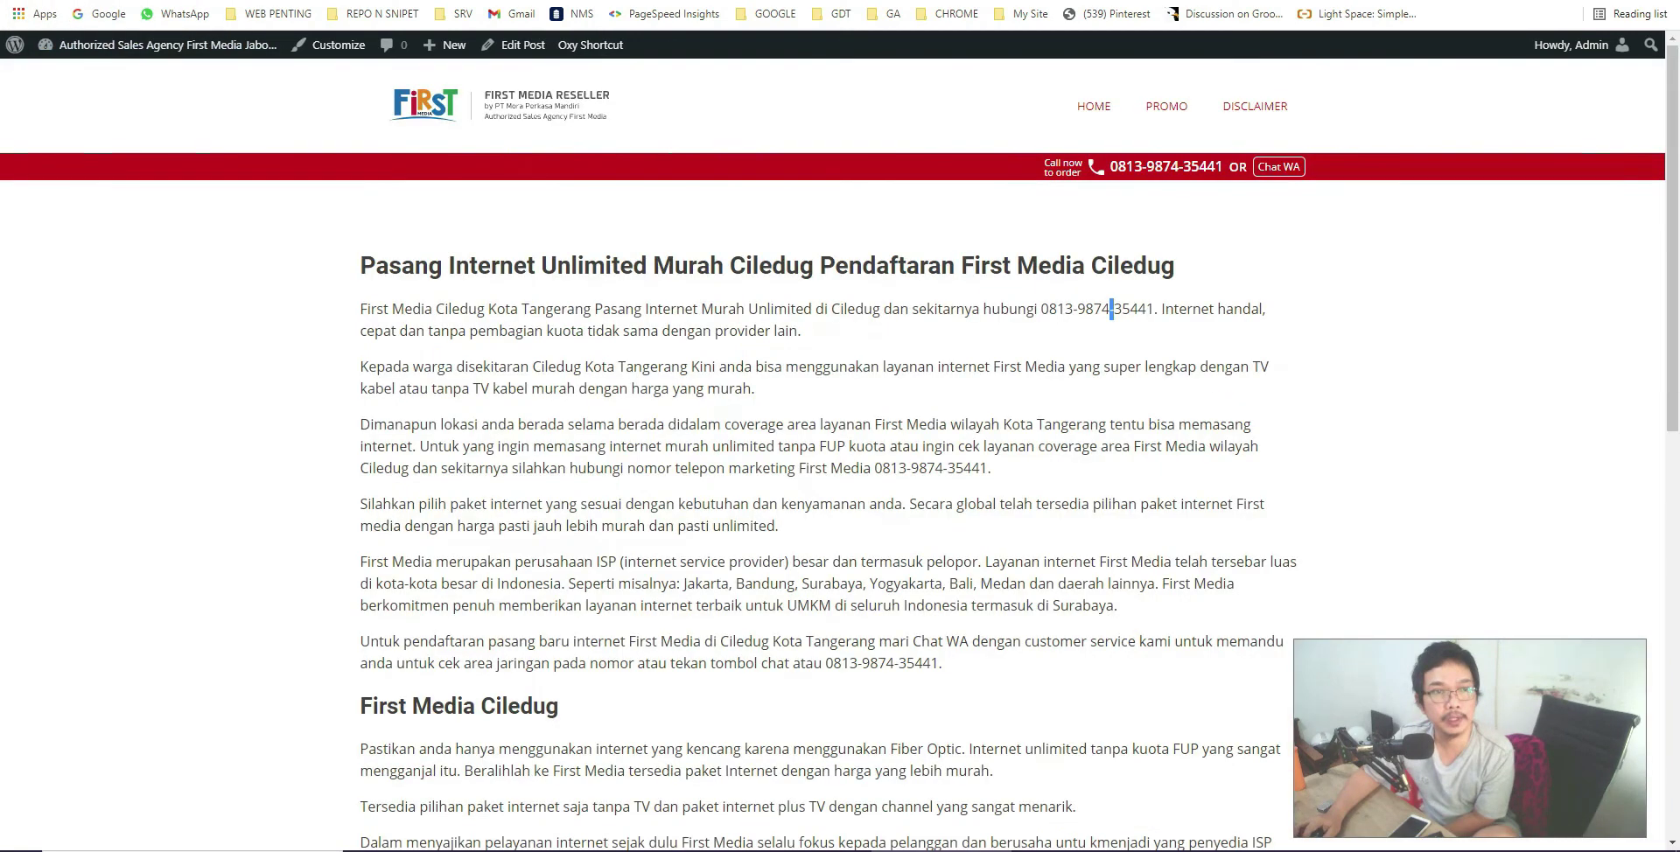
key("ctrl+Tab")
key("ctrl+Tab")
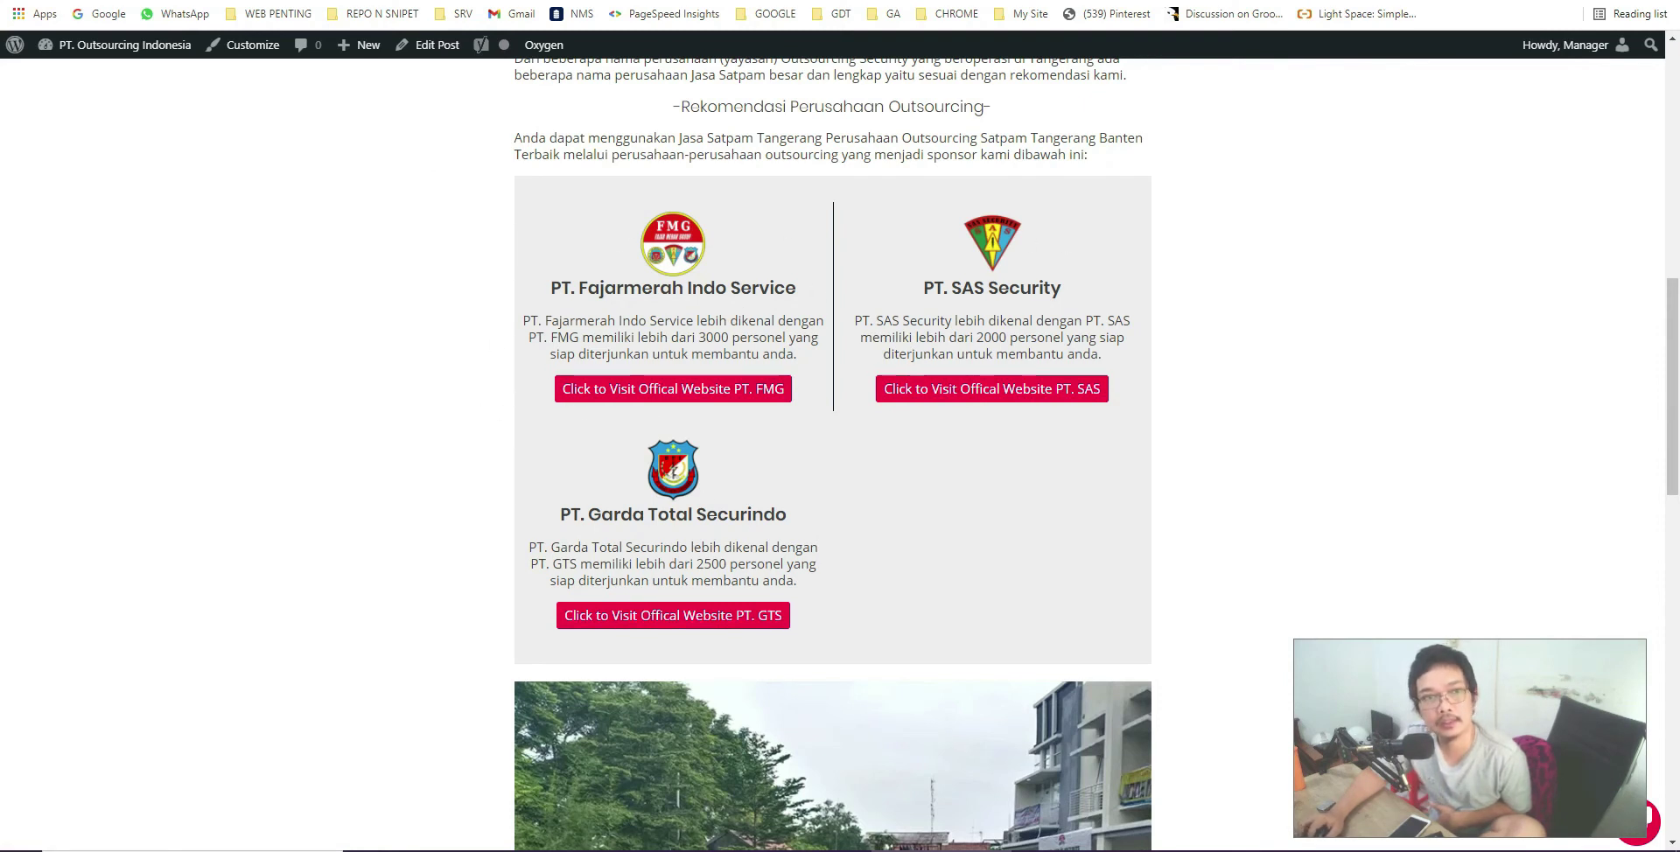
key("ctrl+Tab")
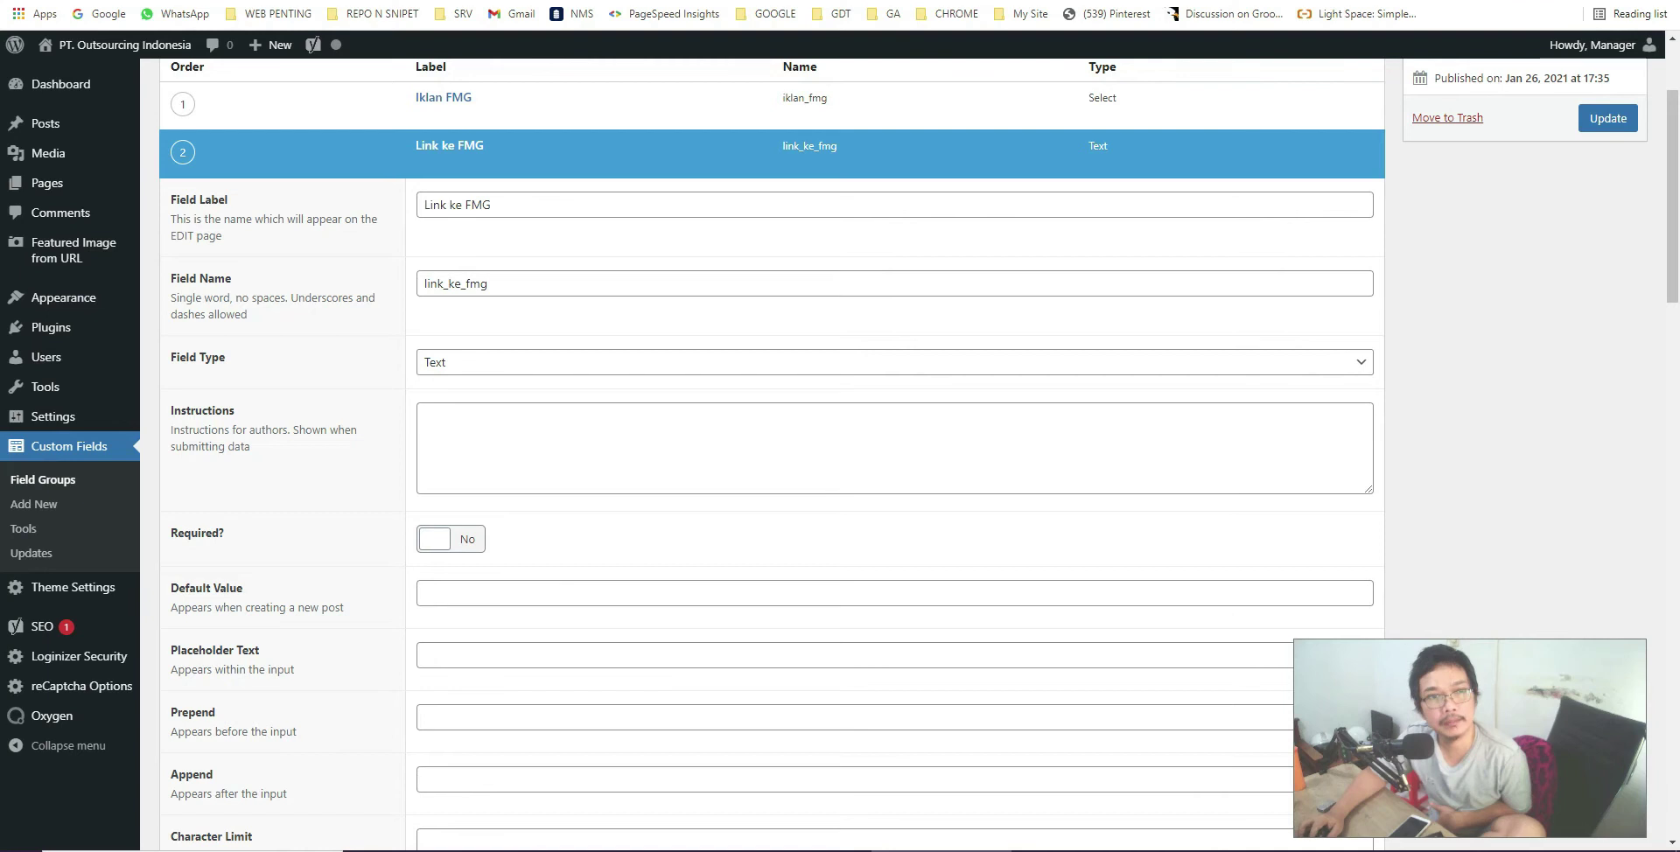
key("ctrl+shift+Tab")
key("ctrl+shift+Tab")
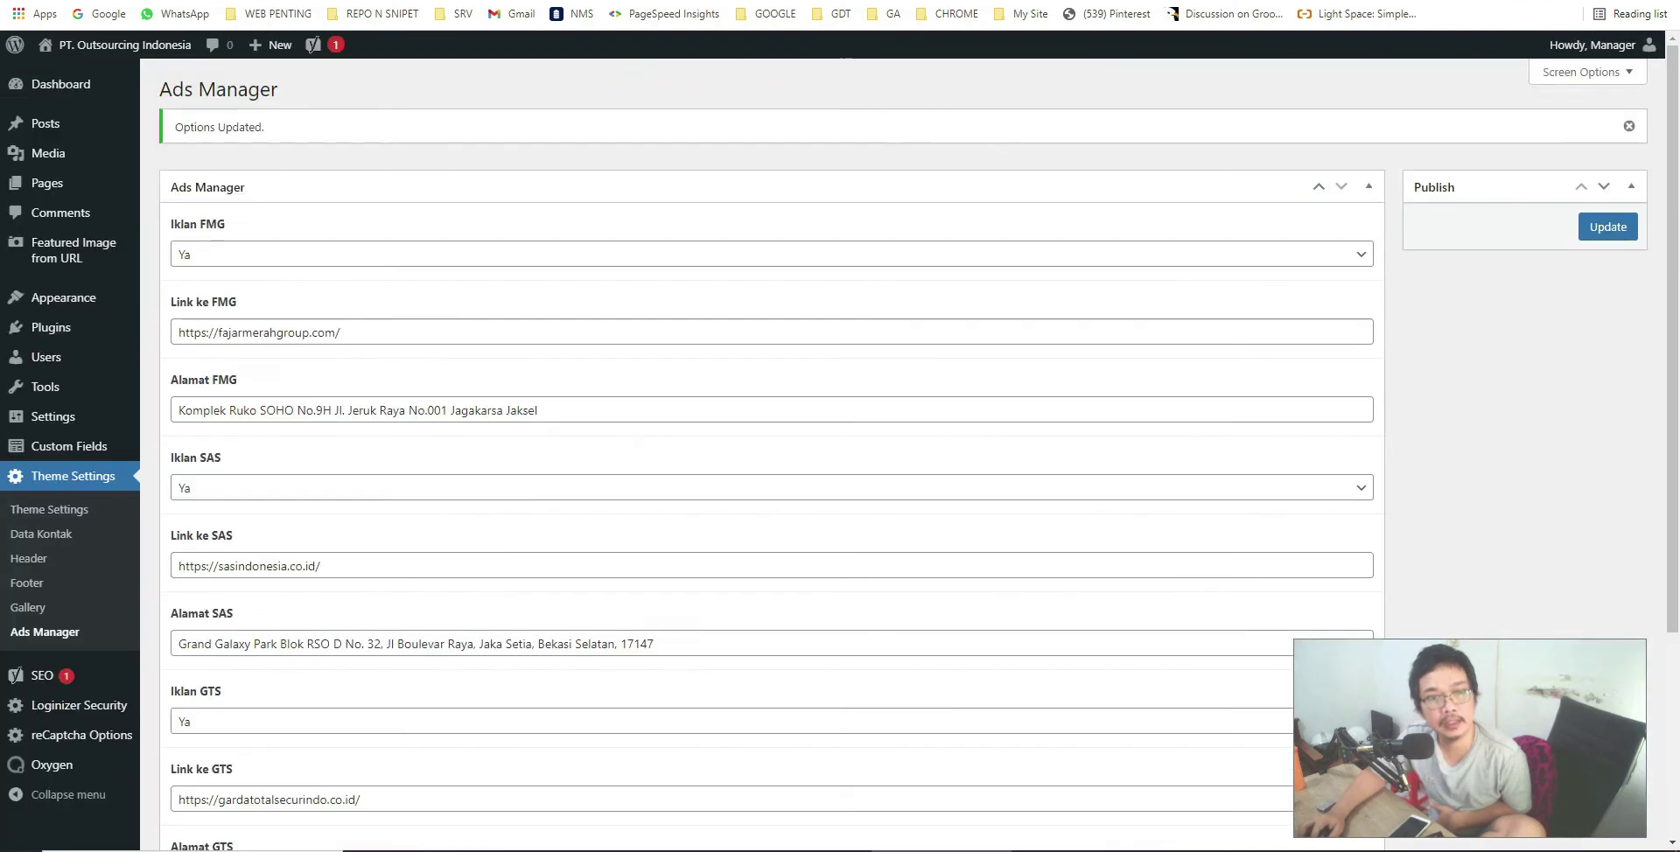
Reopen Ads Manager in the theme settings and review the ad options for FMG, SAS, GTS, KCS and PSI.
mouse_move(100, 414)
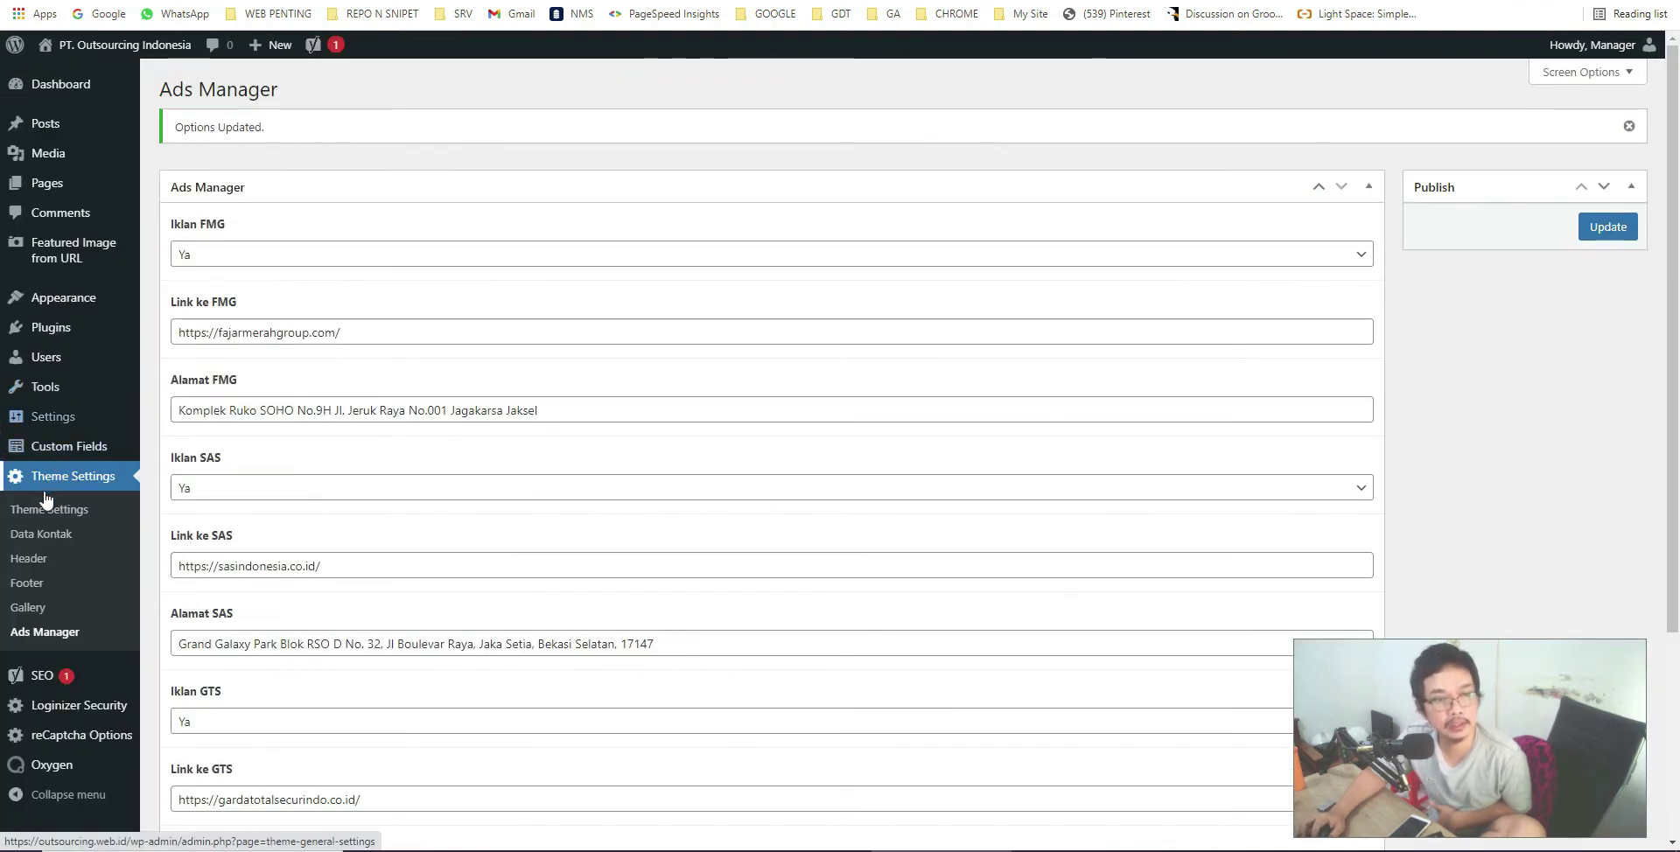
left_click(30, 646)
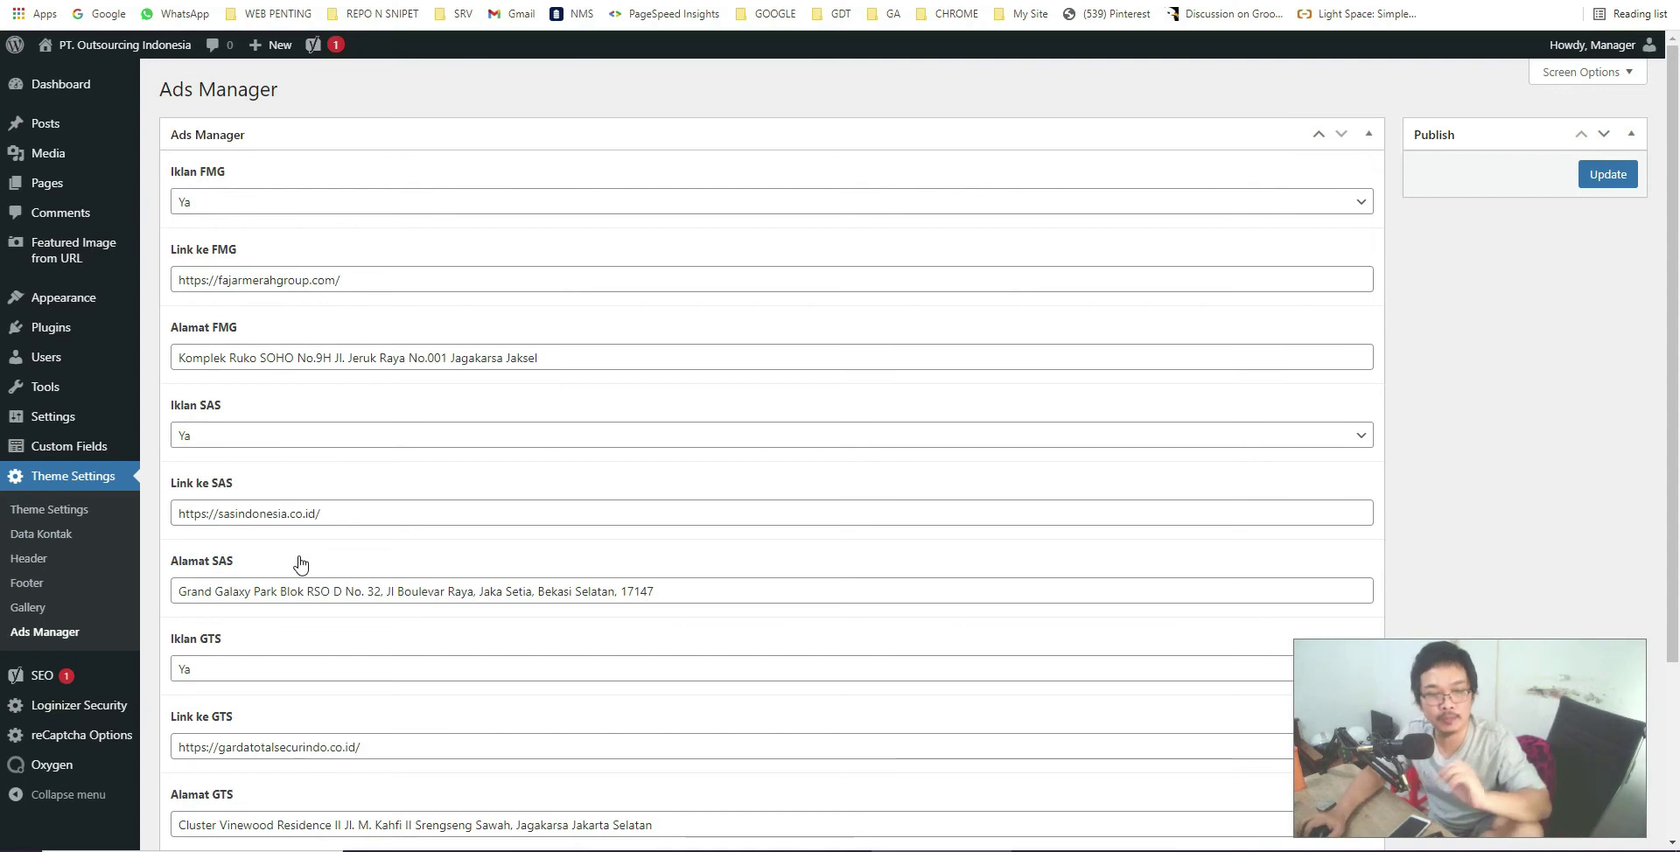
scroll(301, 565, "down", 2)
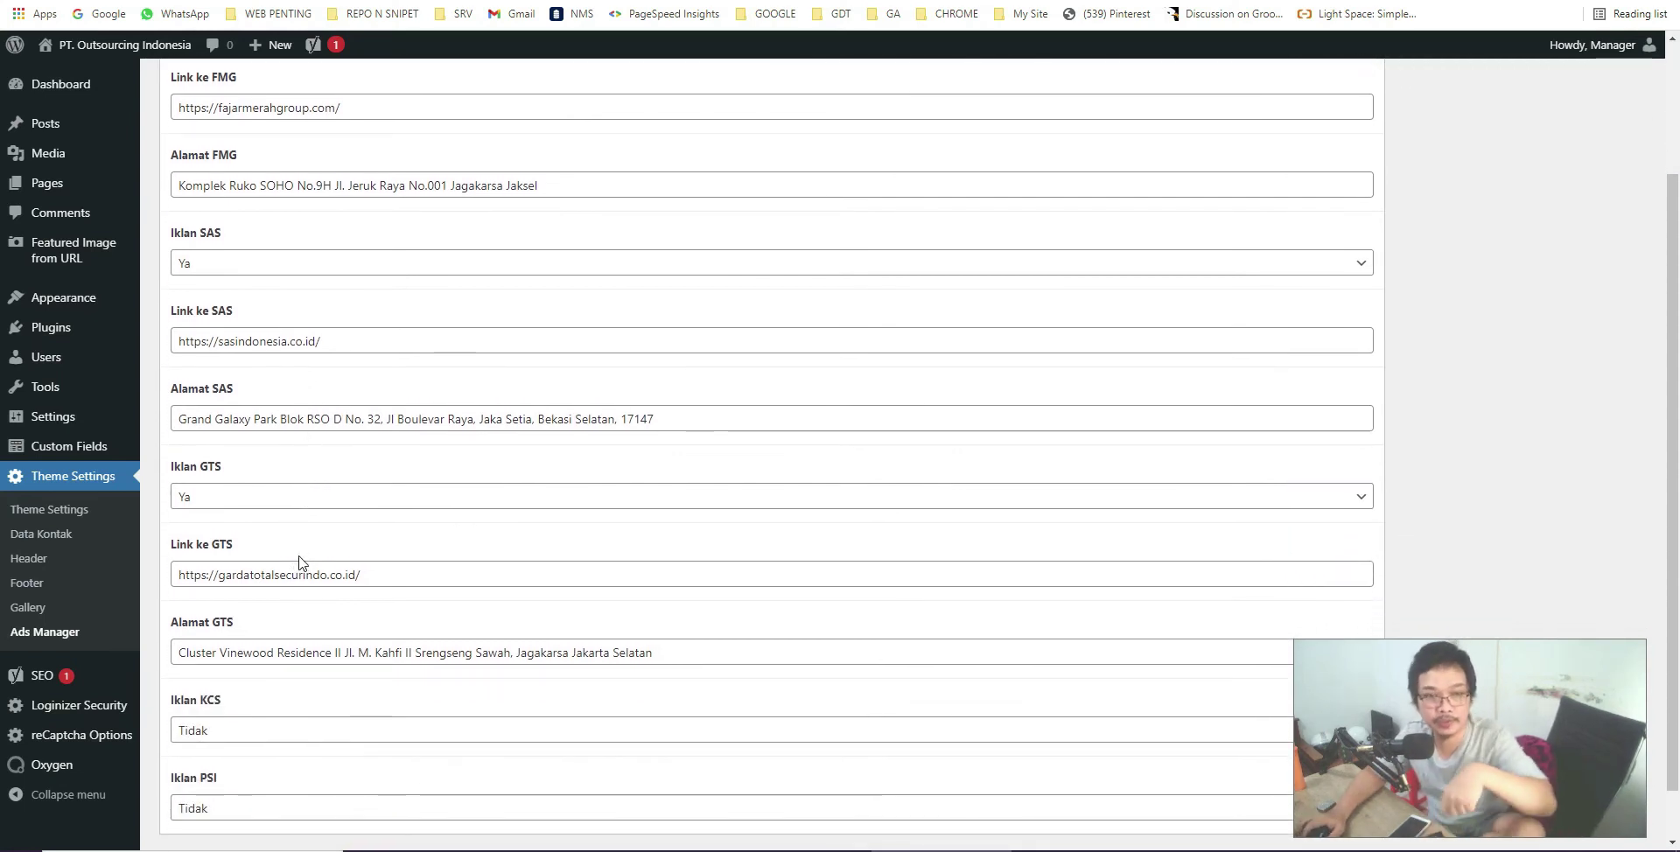
scroll(300, 563, "up", 2)
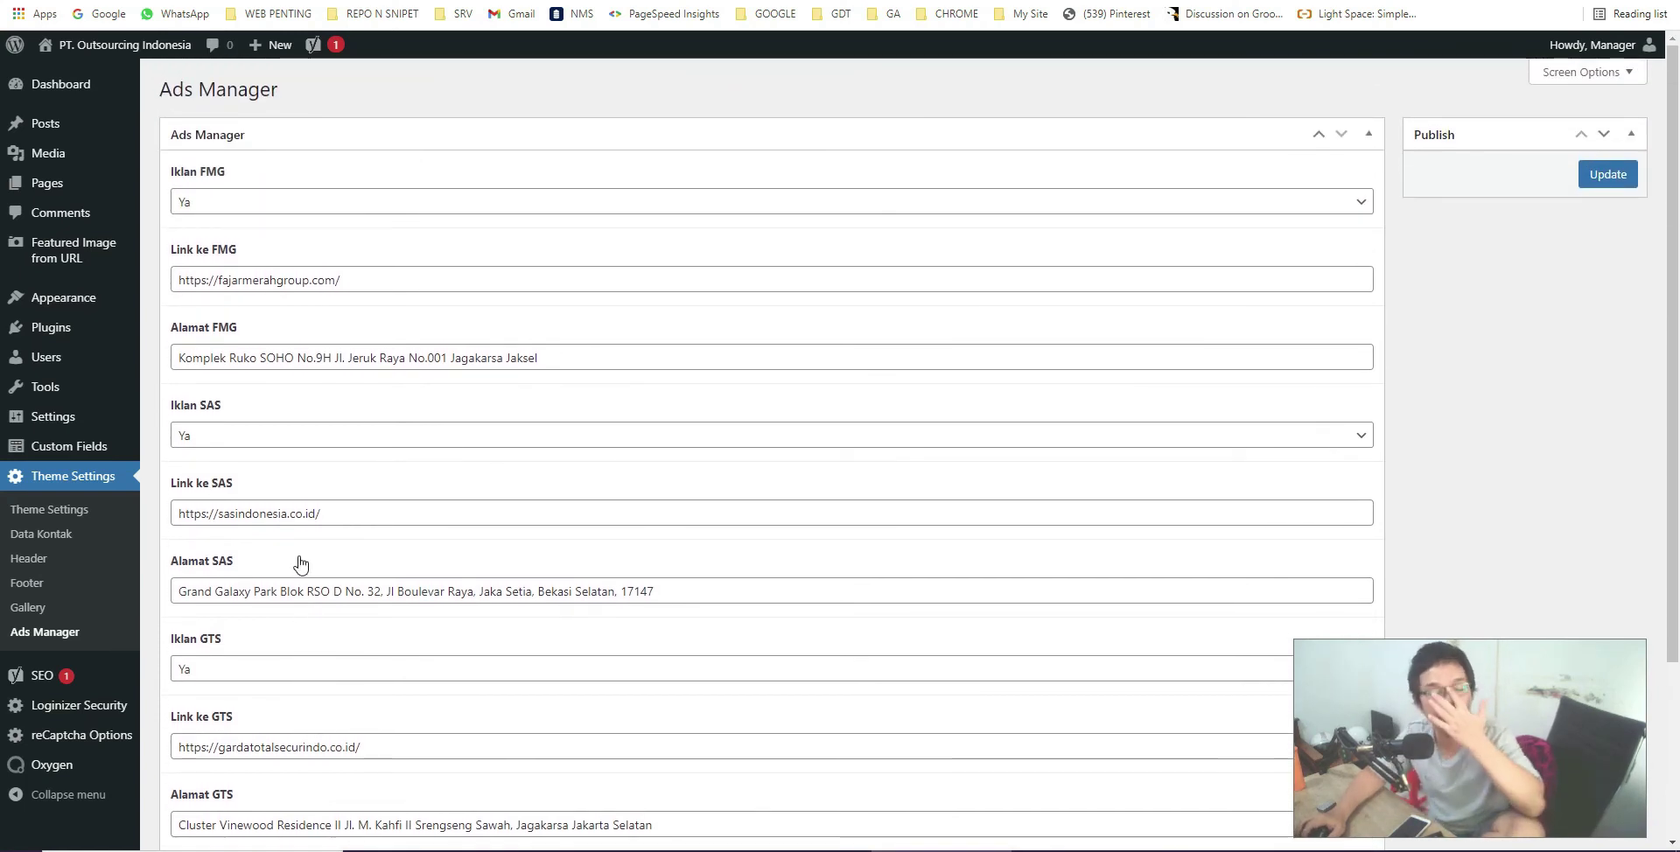
Review the ad options in Ads Manager, set Iklan KCS to Ya and save the options.
scroll(300, 563, "down", 3)
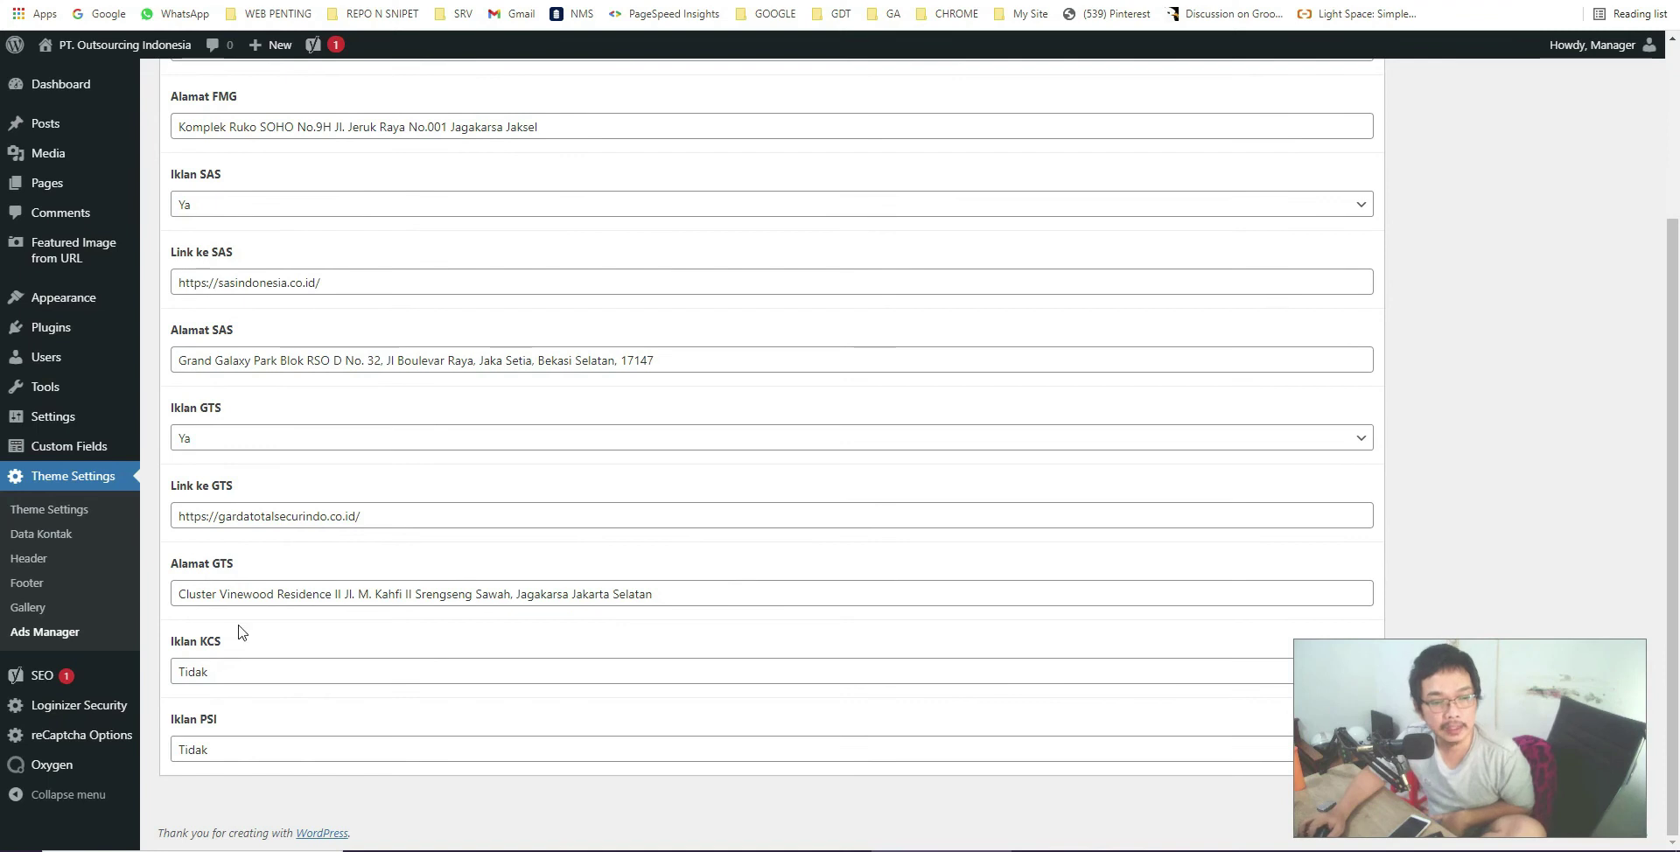
scroll(263, 499, "up", 2)
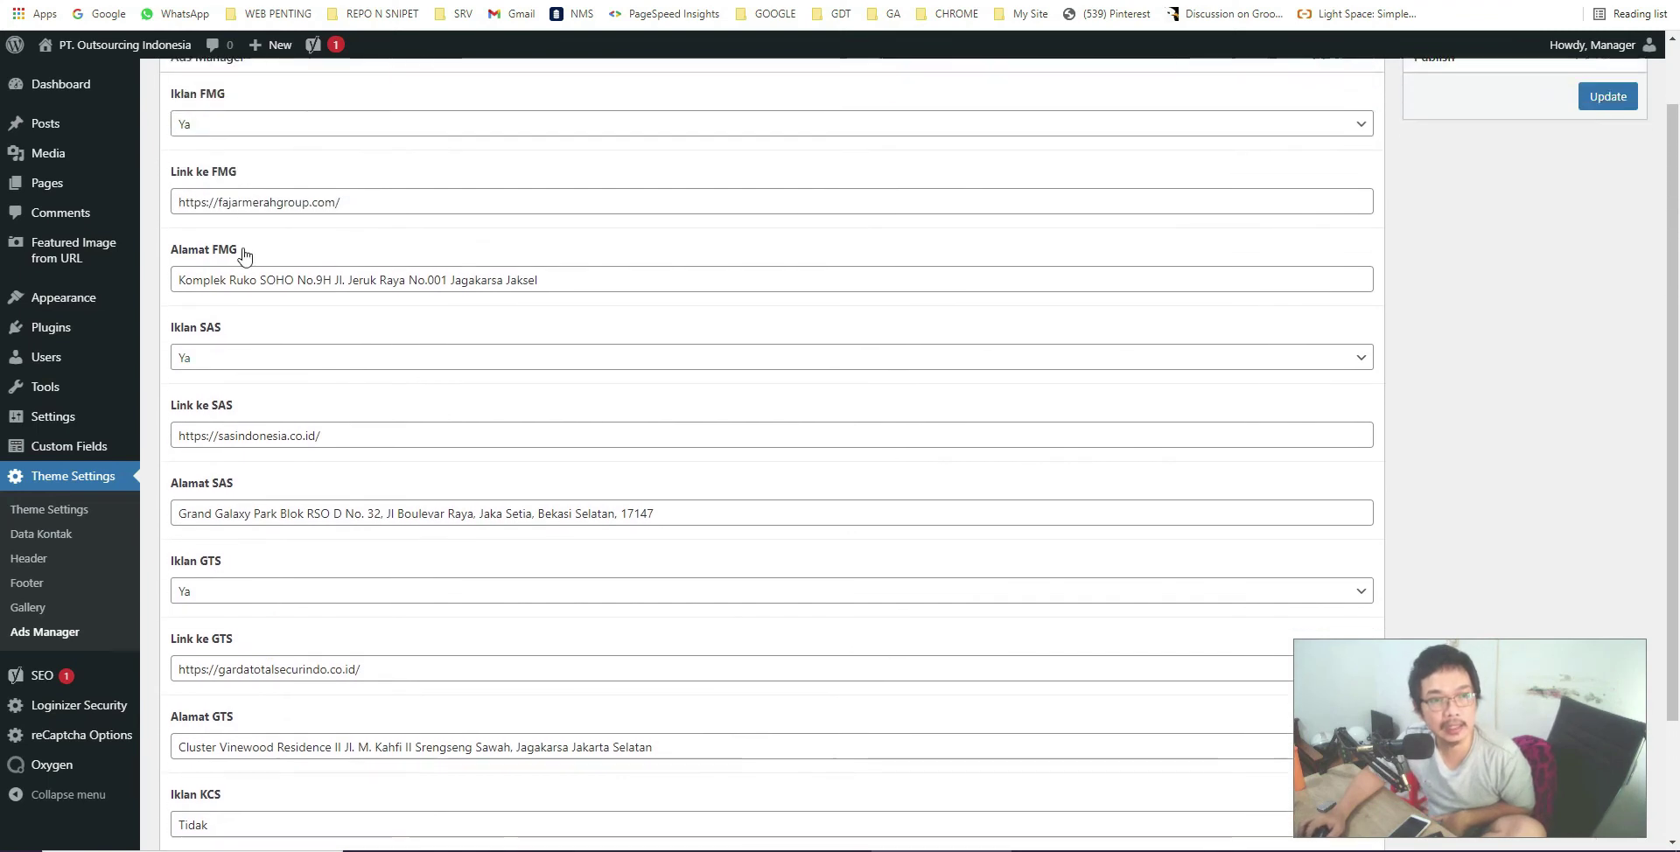
left_click(254, 145)
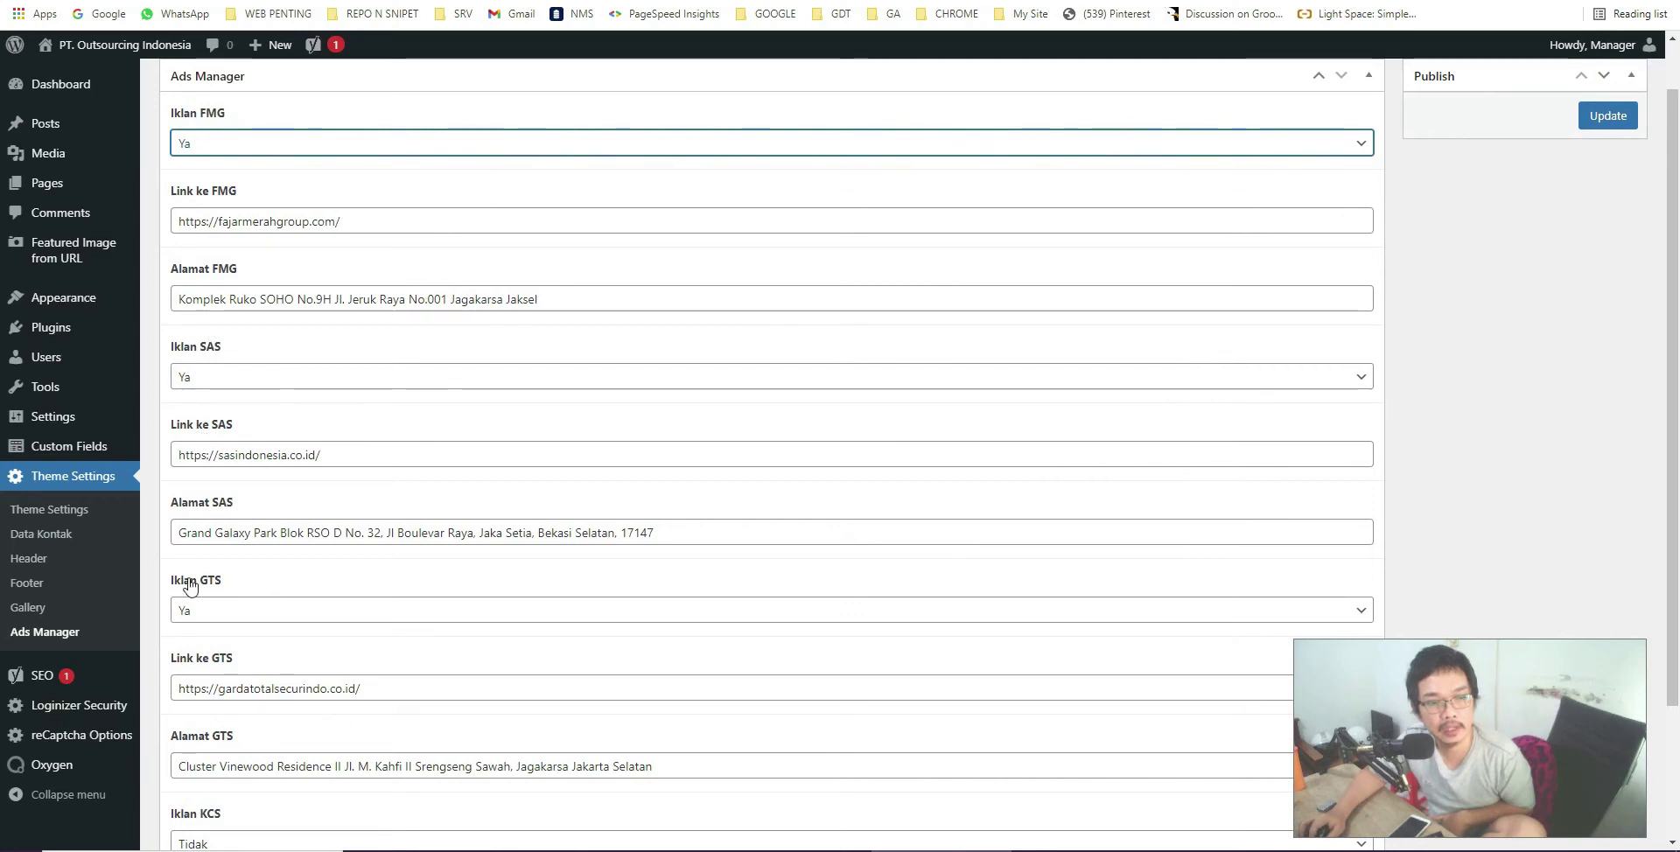
scroll(200, 663, "down", 2)
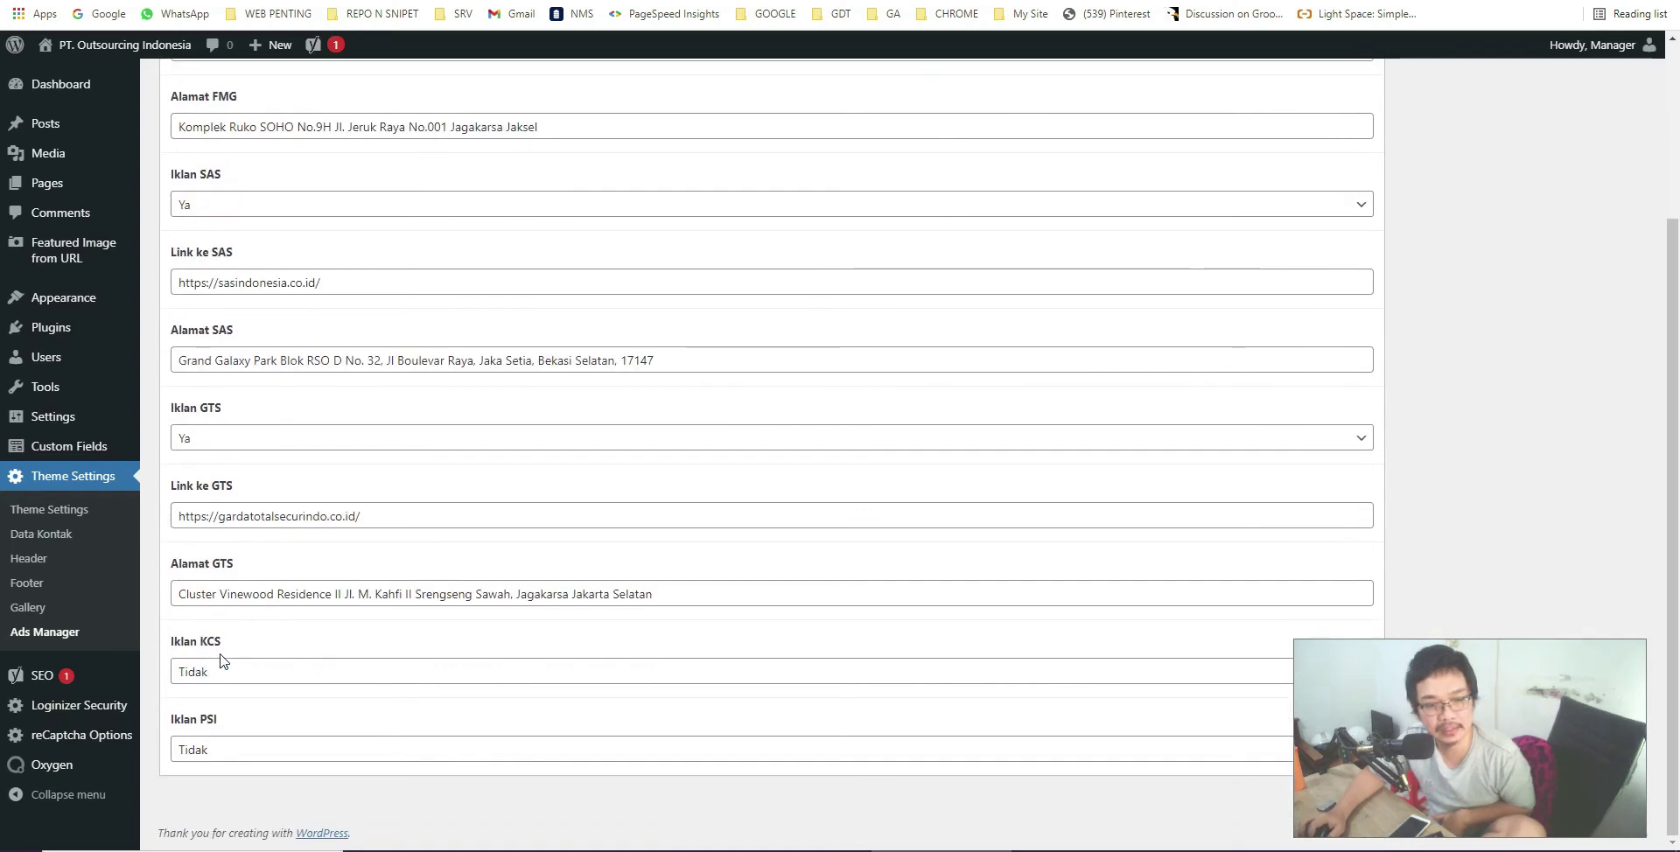
left_click(198, 674)
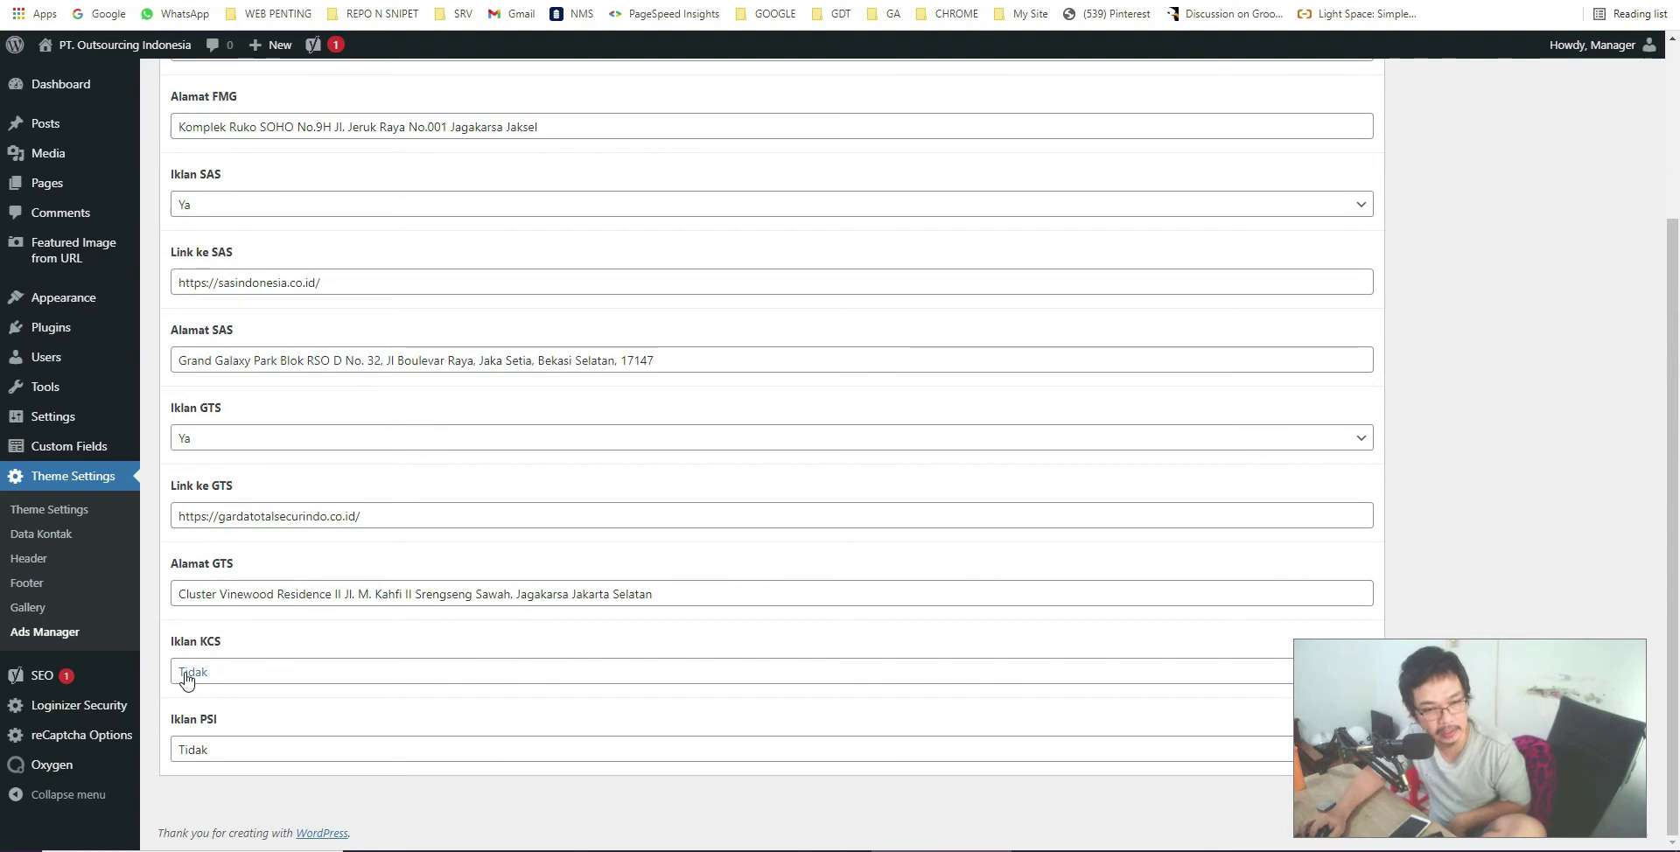
left_click_drag(1509, 684, 1499, 444)
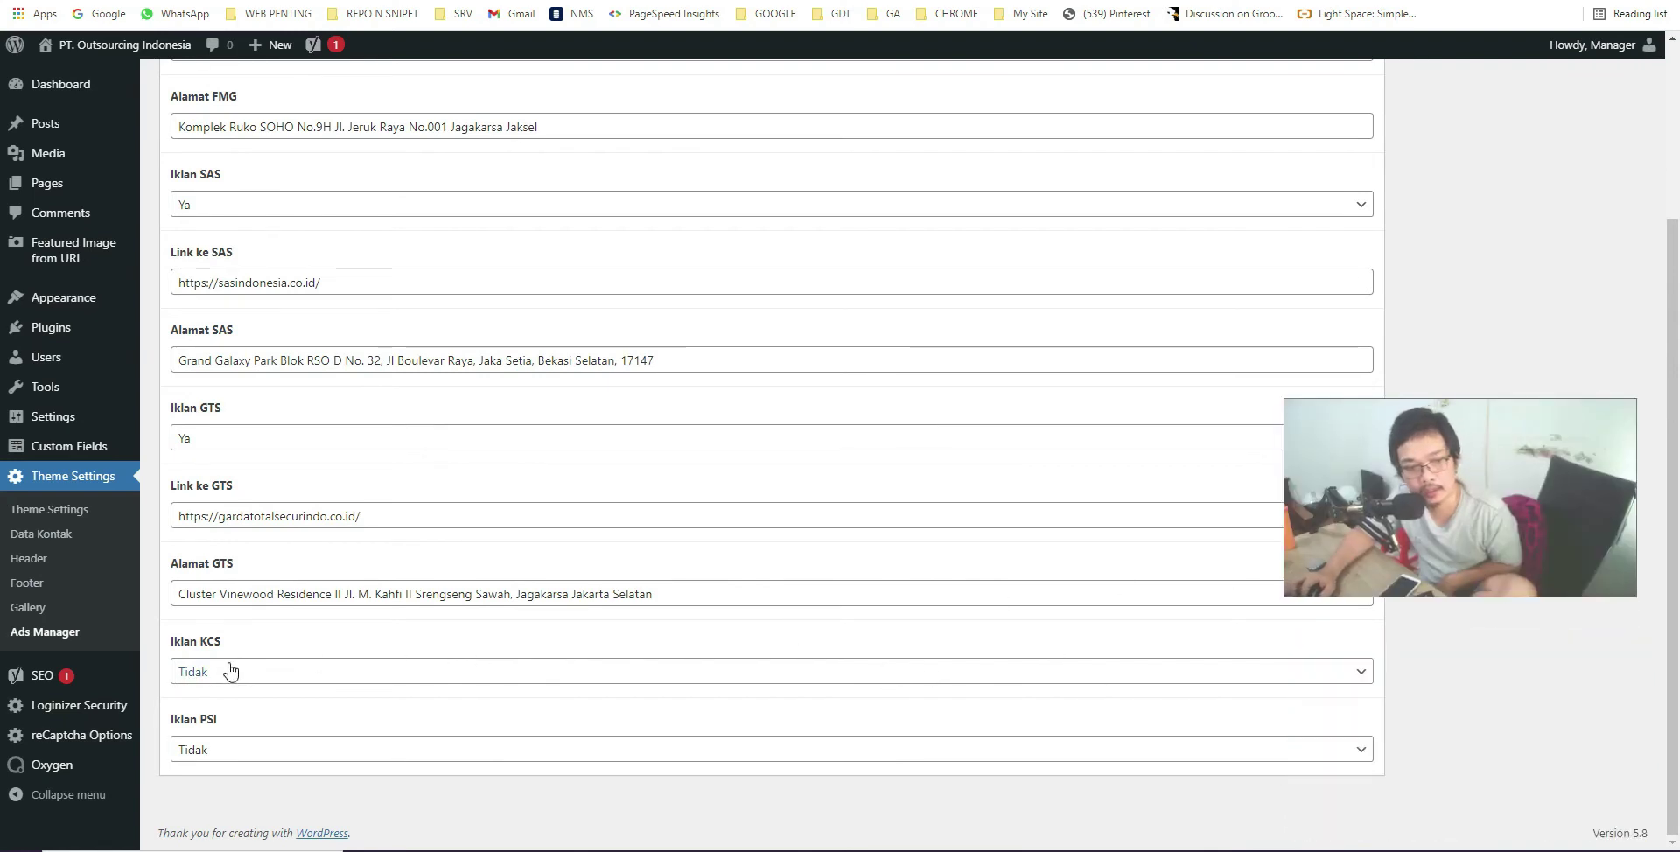
left_click(1040, 683)
left_click(885, 700)
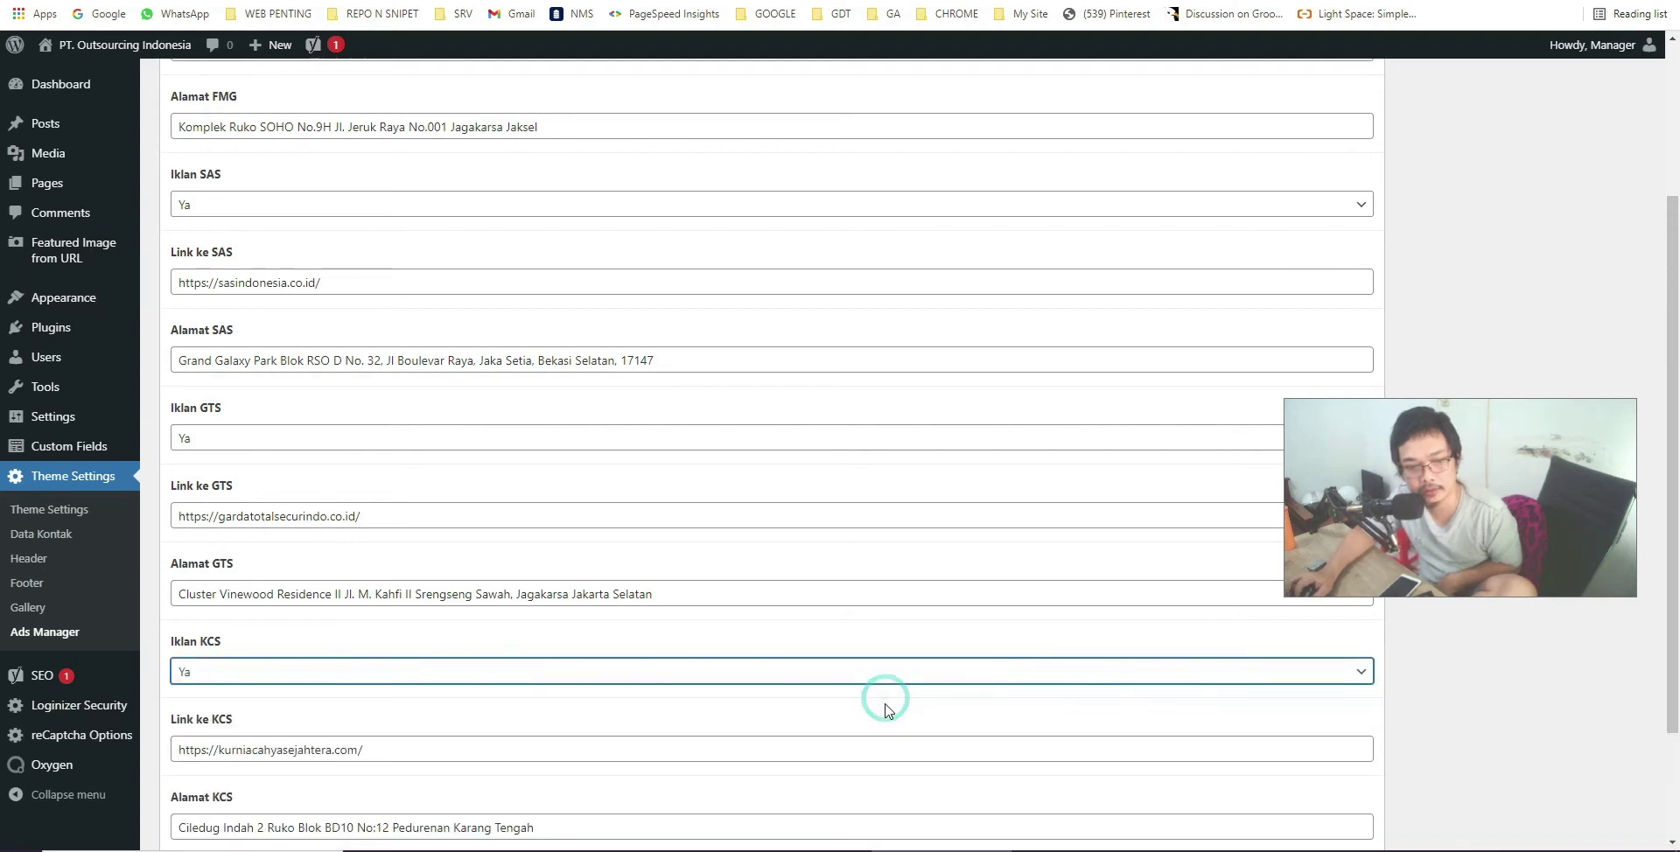
scroll(864, 742, "up", 3)
left_click(1608, 115)
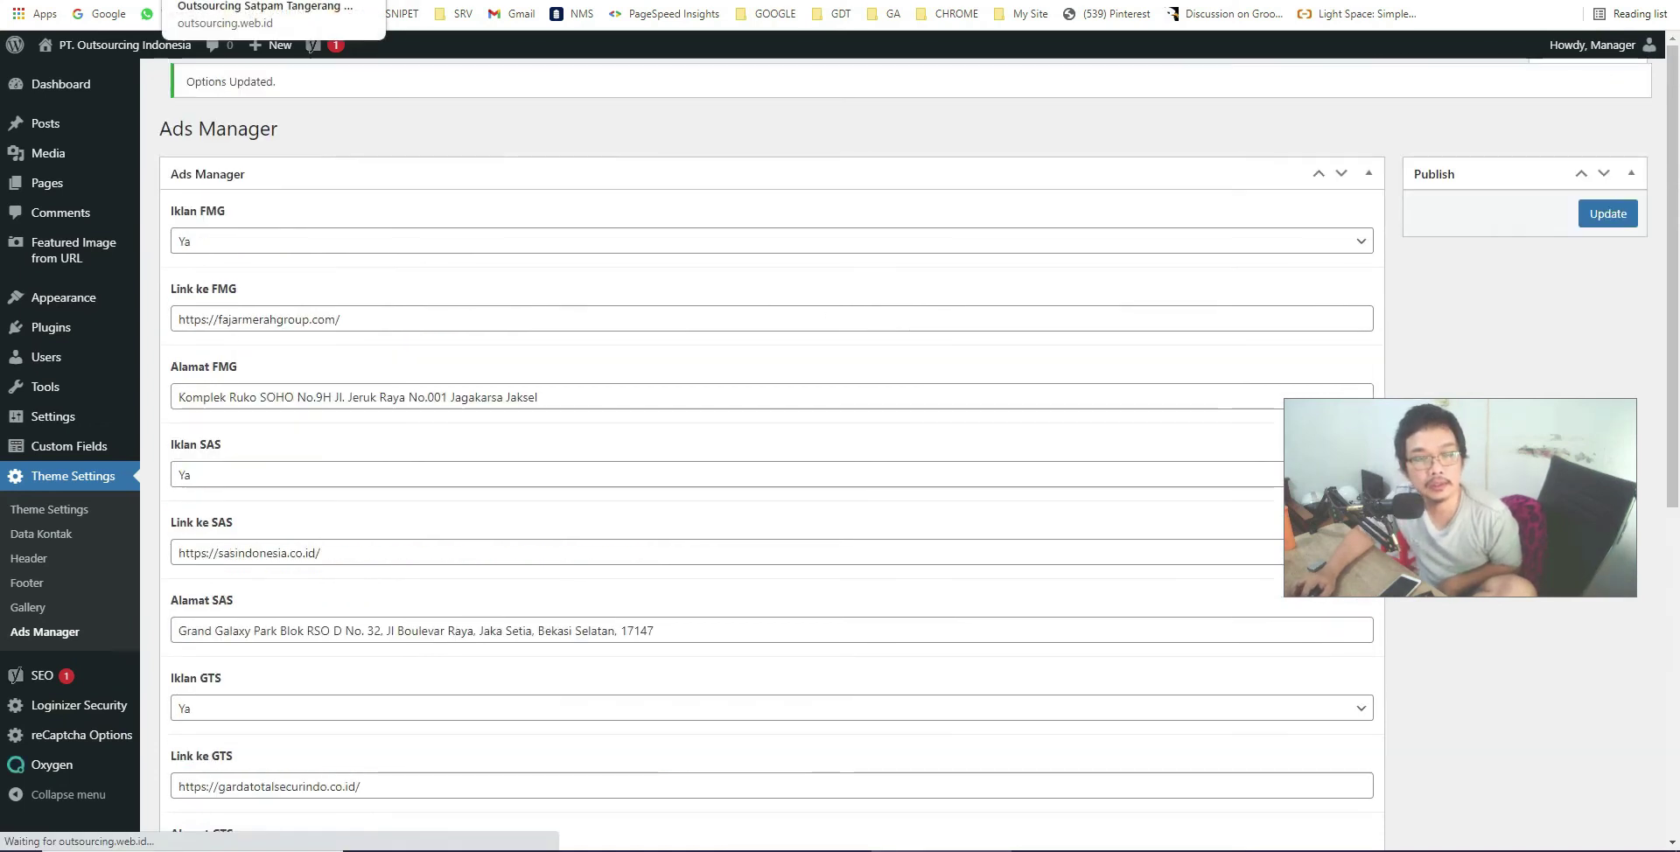
Reload the Jasa Satpam Tangerang article and compare its recommended company cards with the Iklan KCS option in Ads Manager.
left_click(253, 0)
key("F5")
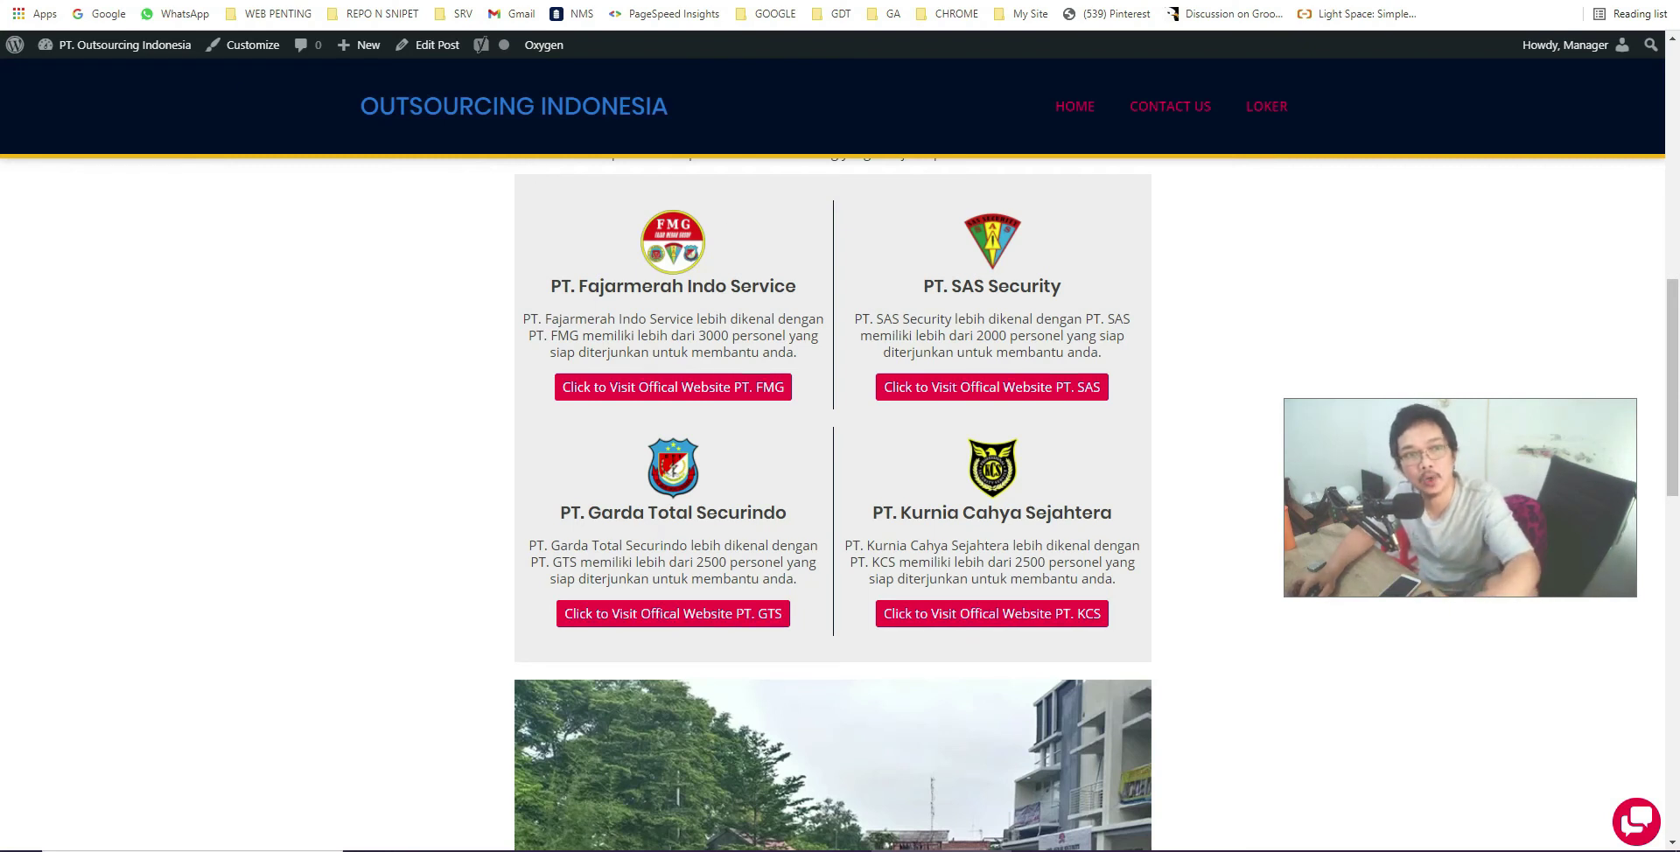
left_click(289, 2)
scroll(267, 339, "down", 5)
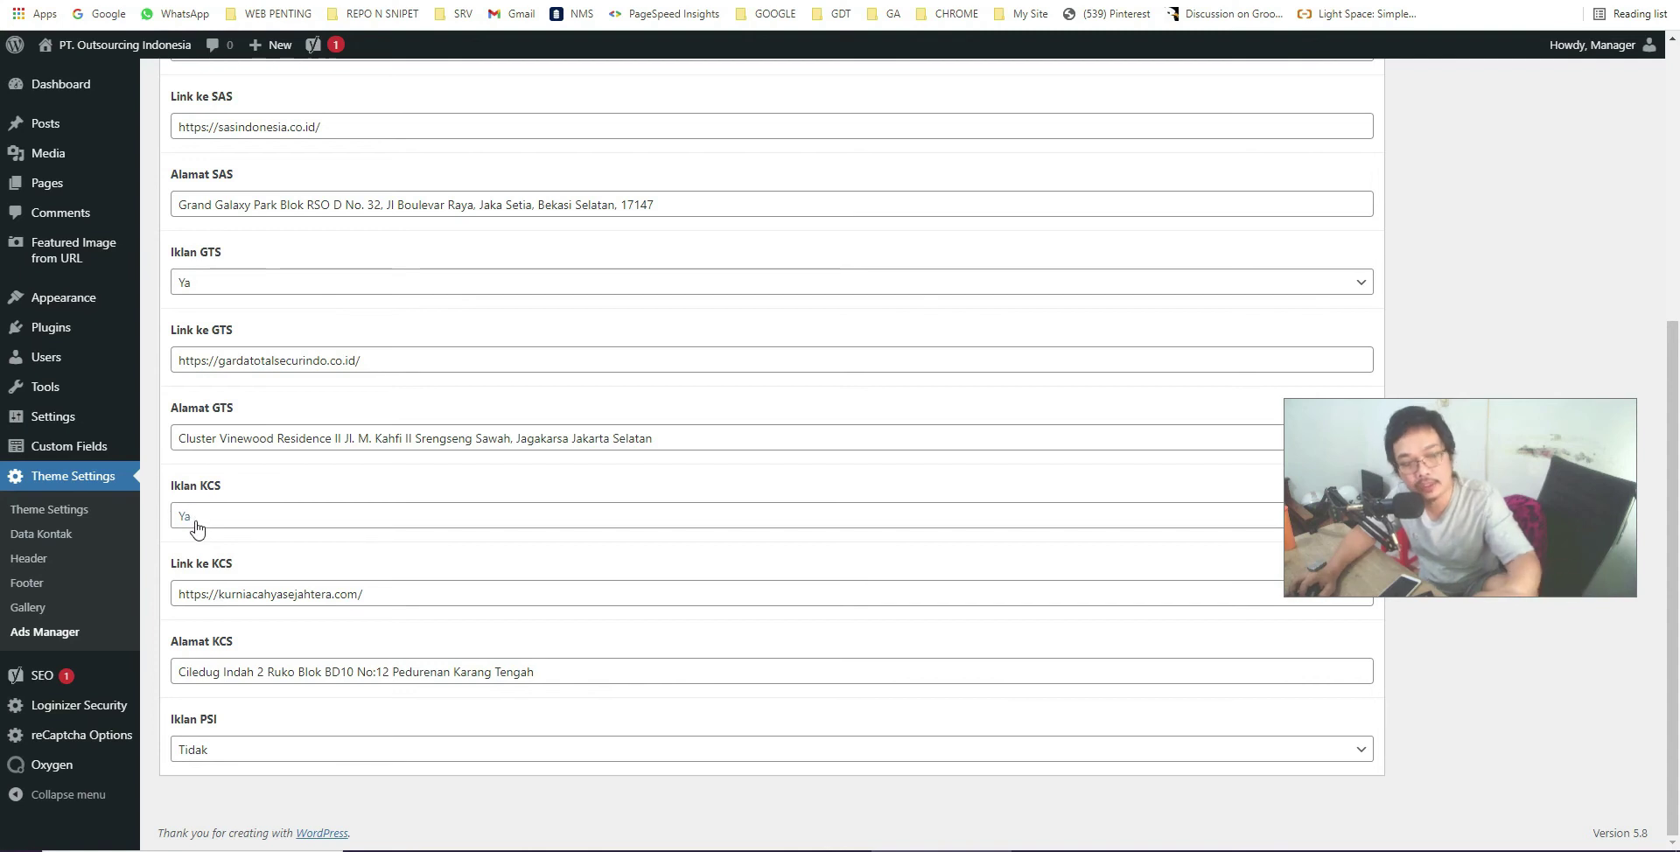
left_click(525, 2)
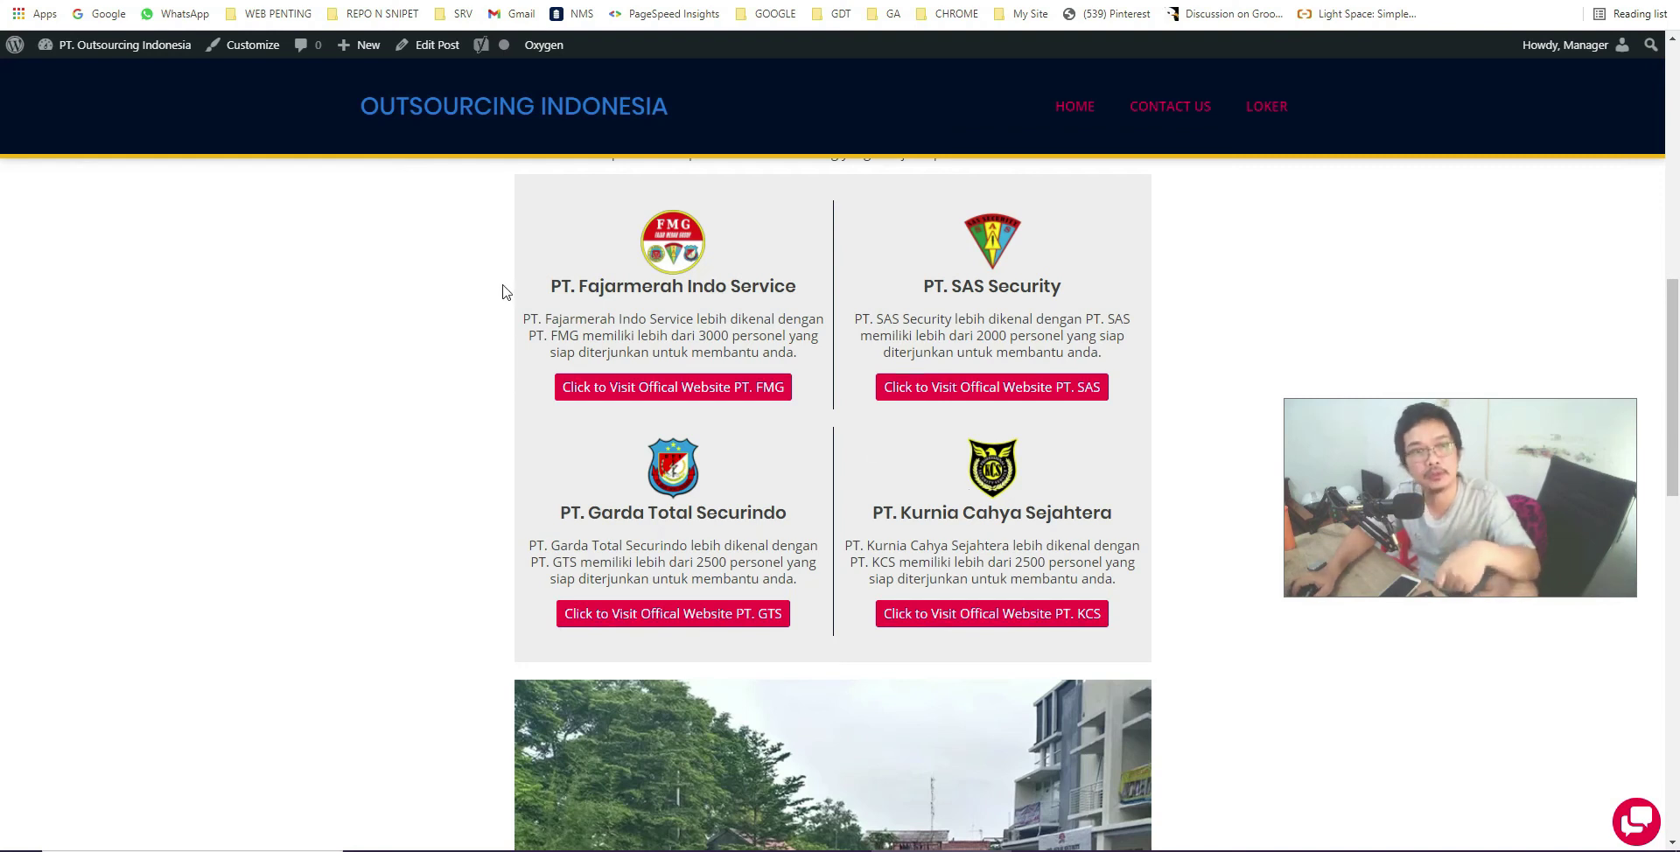
key("ctrl+shift+Tab")
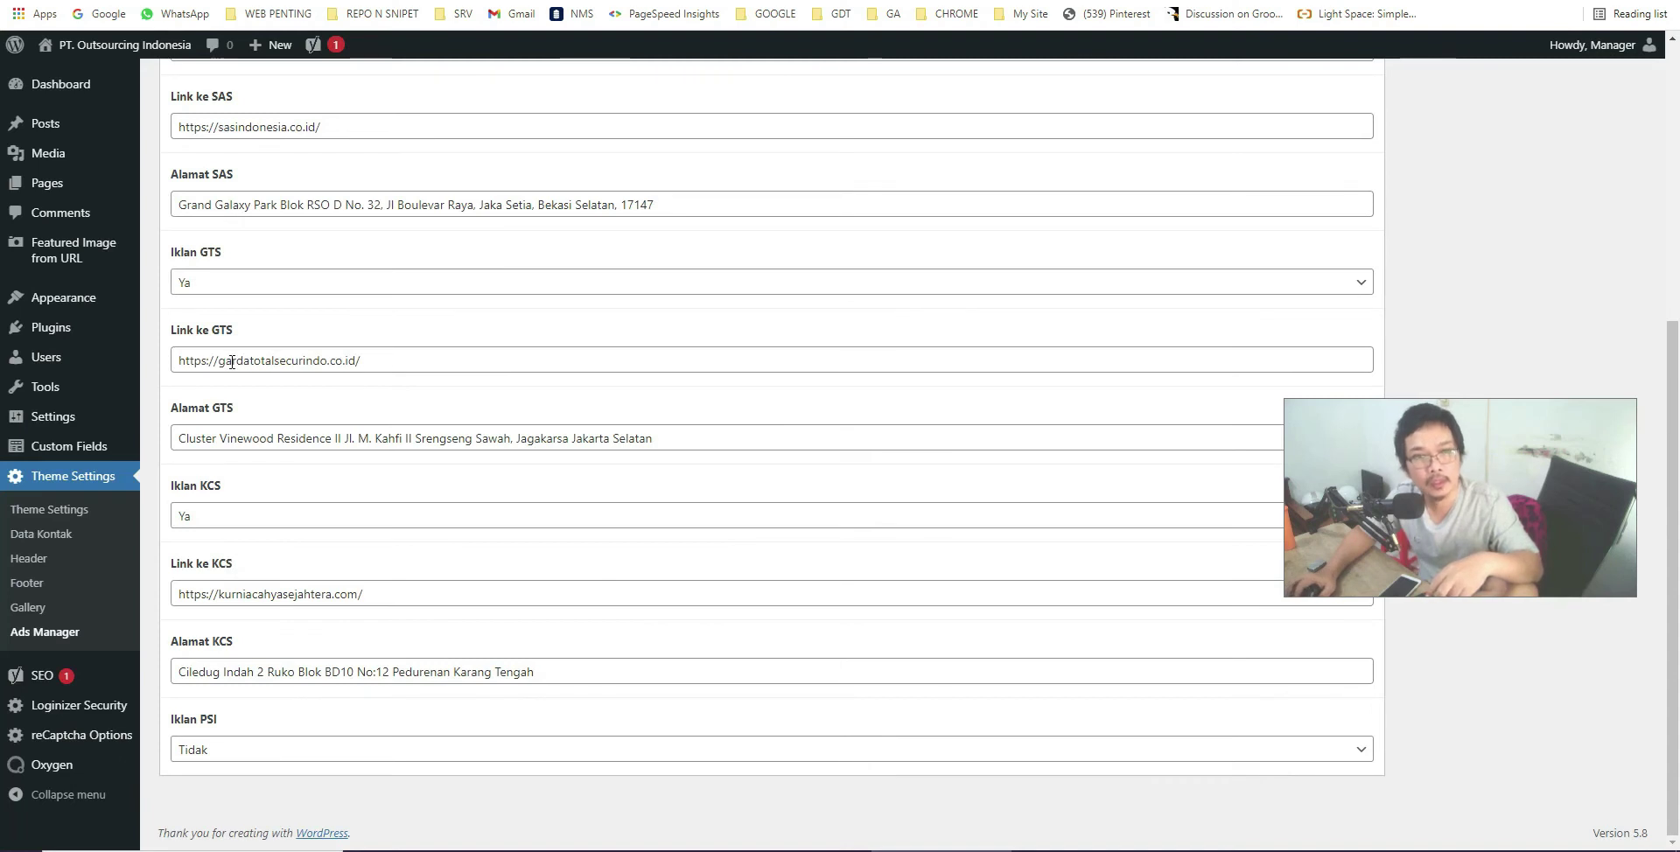
Look over the article's FMG, SAS, GTS and KCS cards and its introduction, ending on the Ads Manager page.
left_click(385, 0)
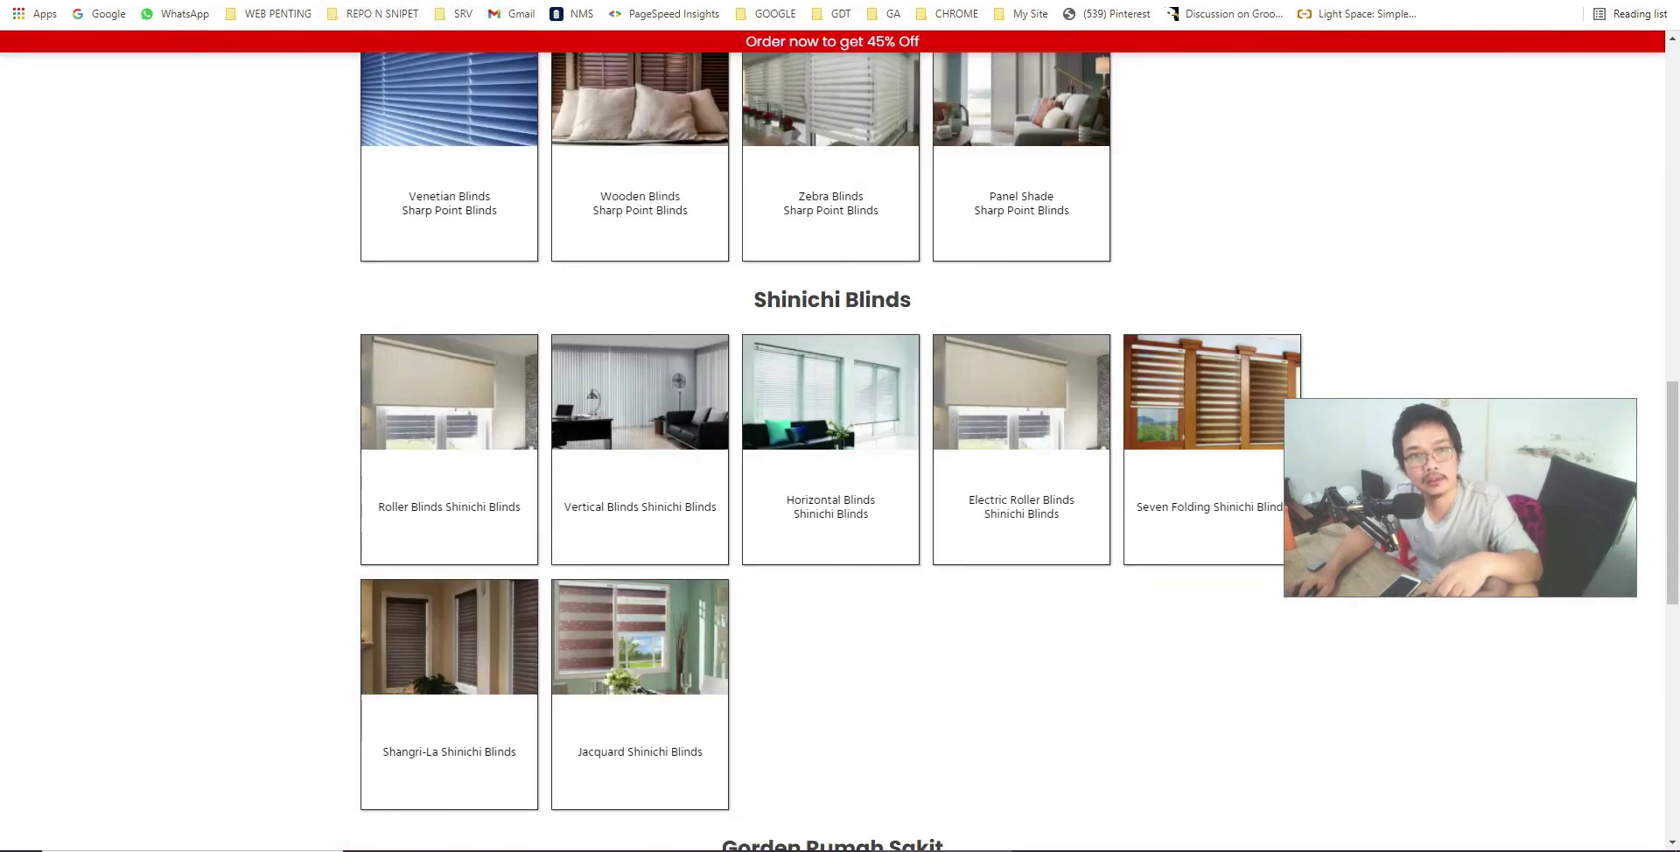
left_click(508, 0)
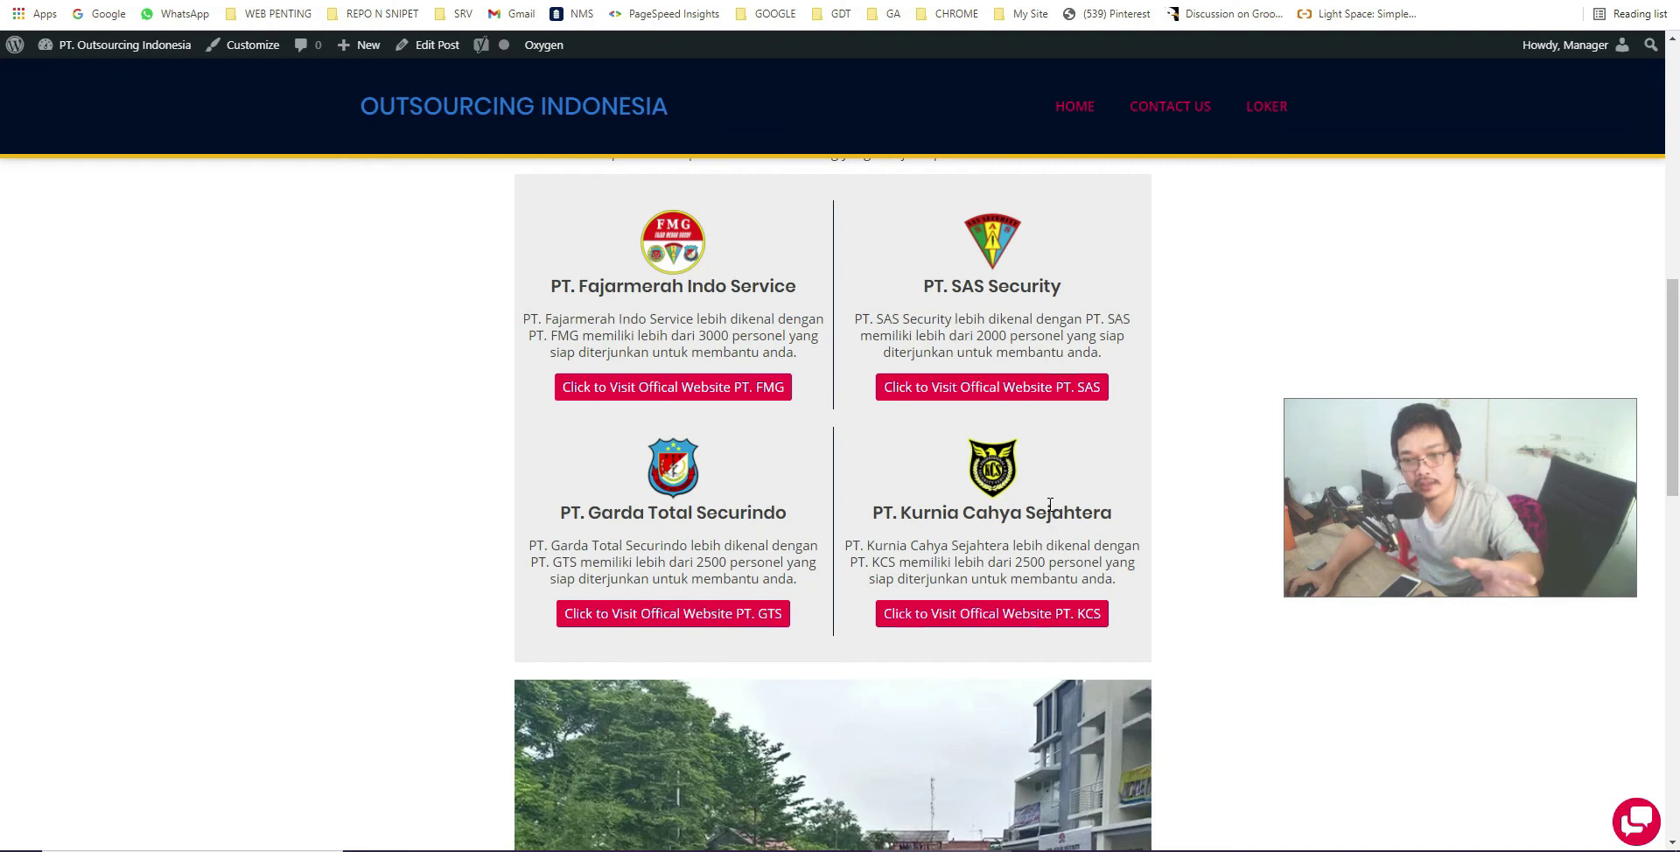
scroll(1050, 504, "down", 2)
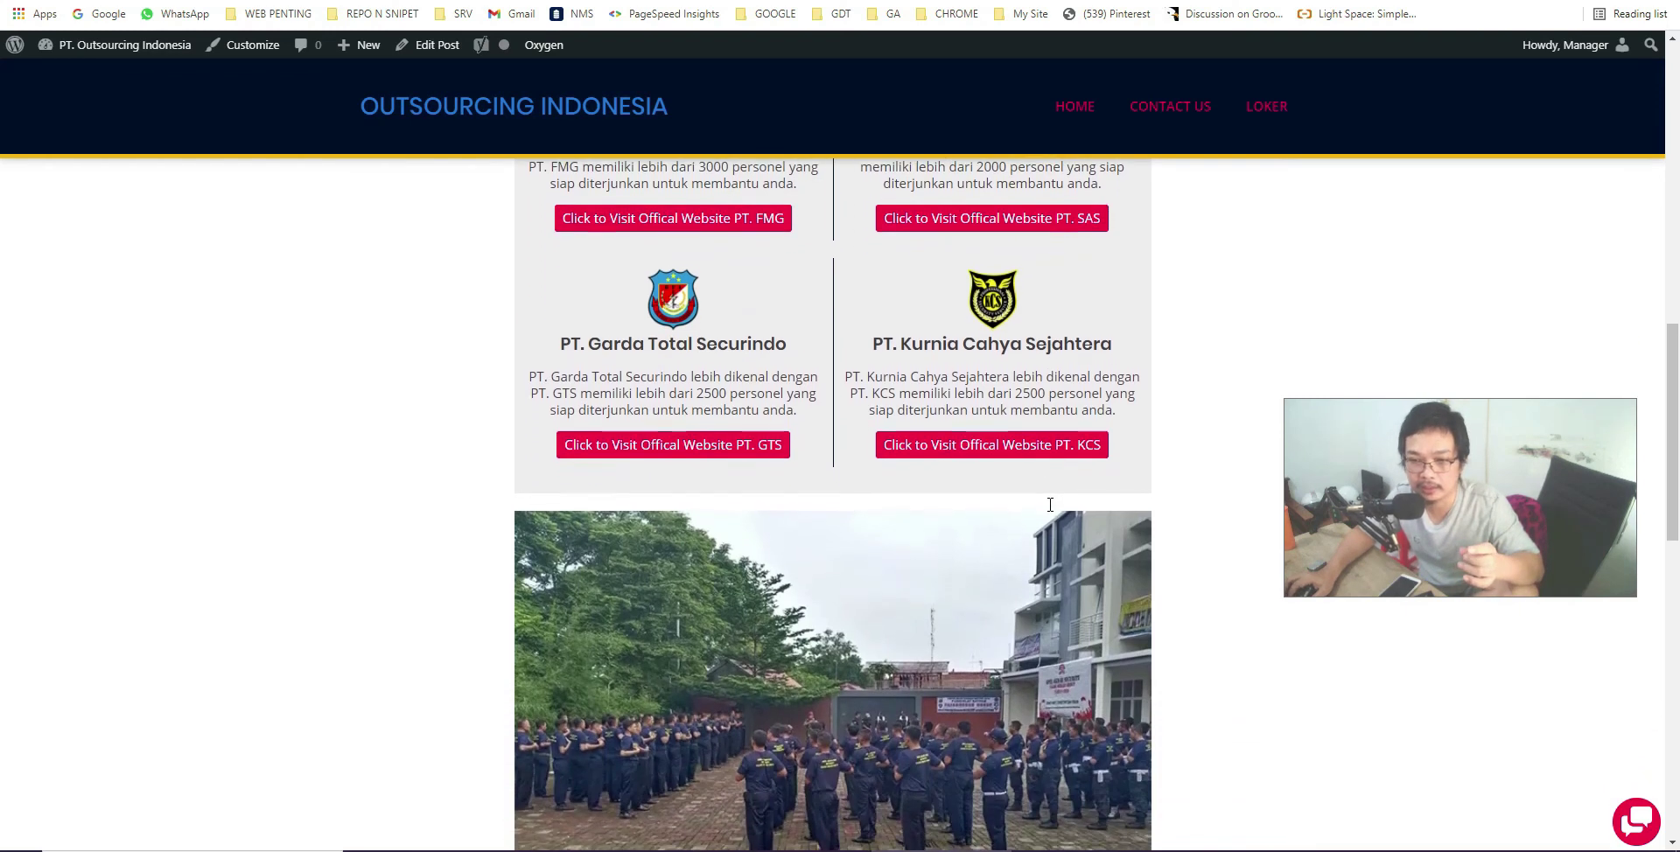
scroll(1050, 504, "up", 2)
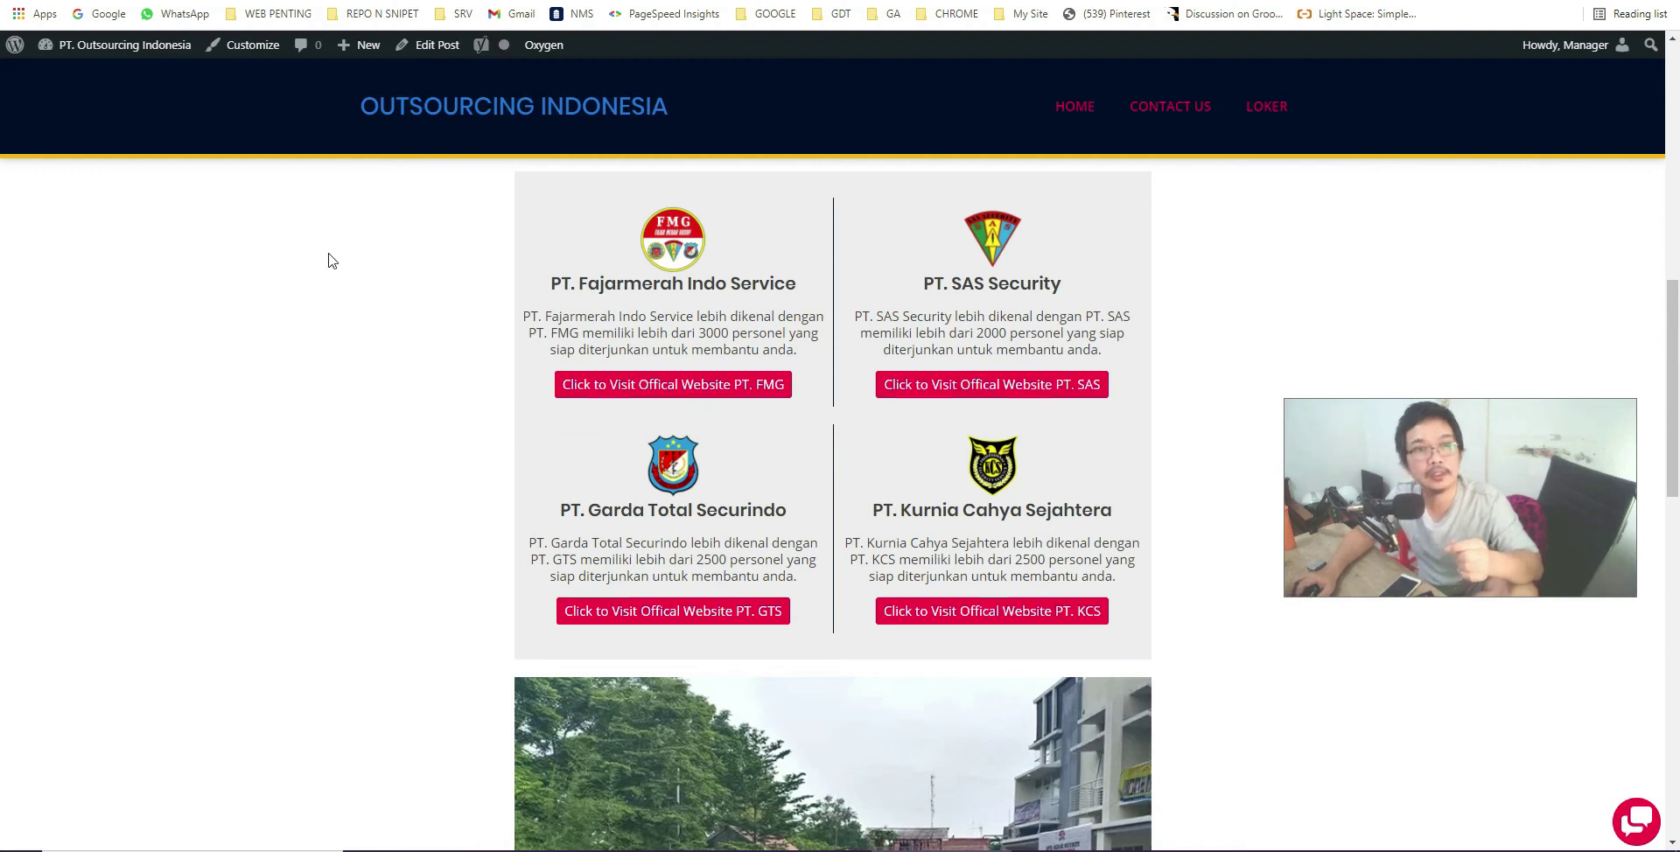
scroll(236, 299, "up", 4)
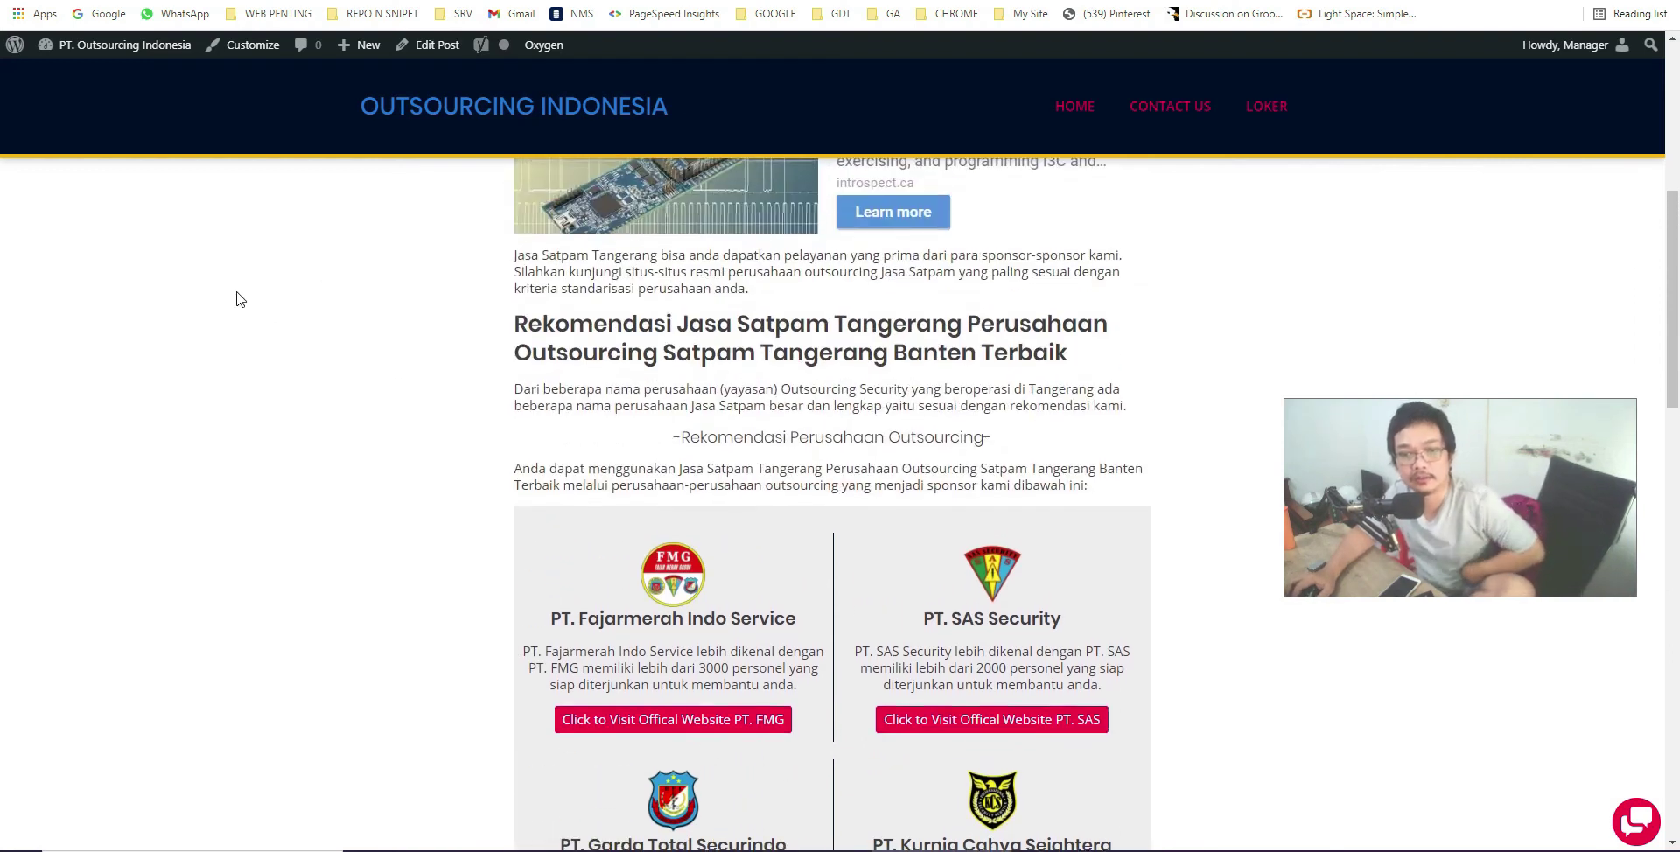
scroll(238, 299, "up", 4)
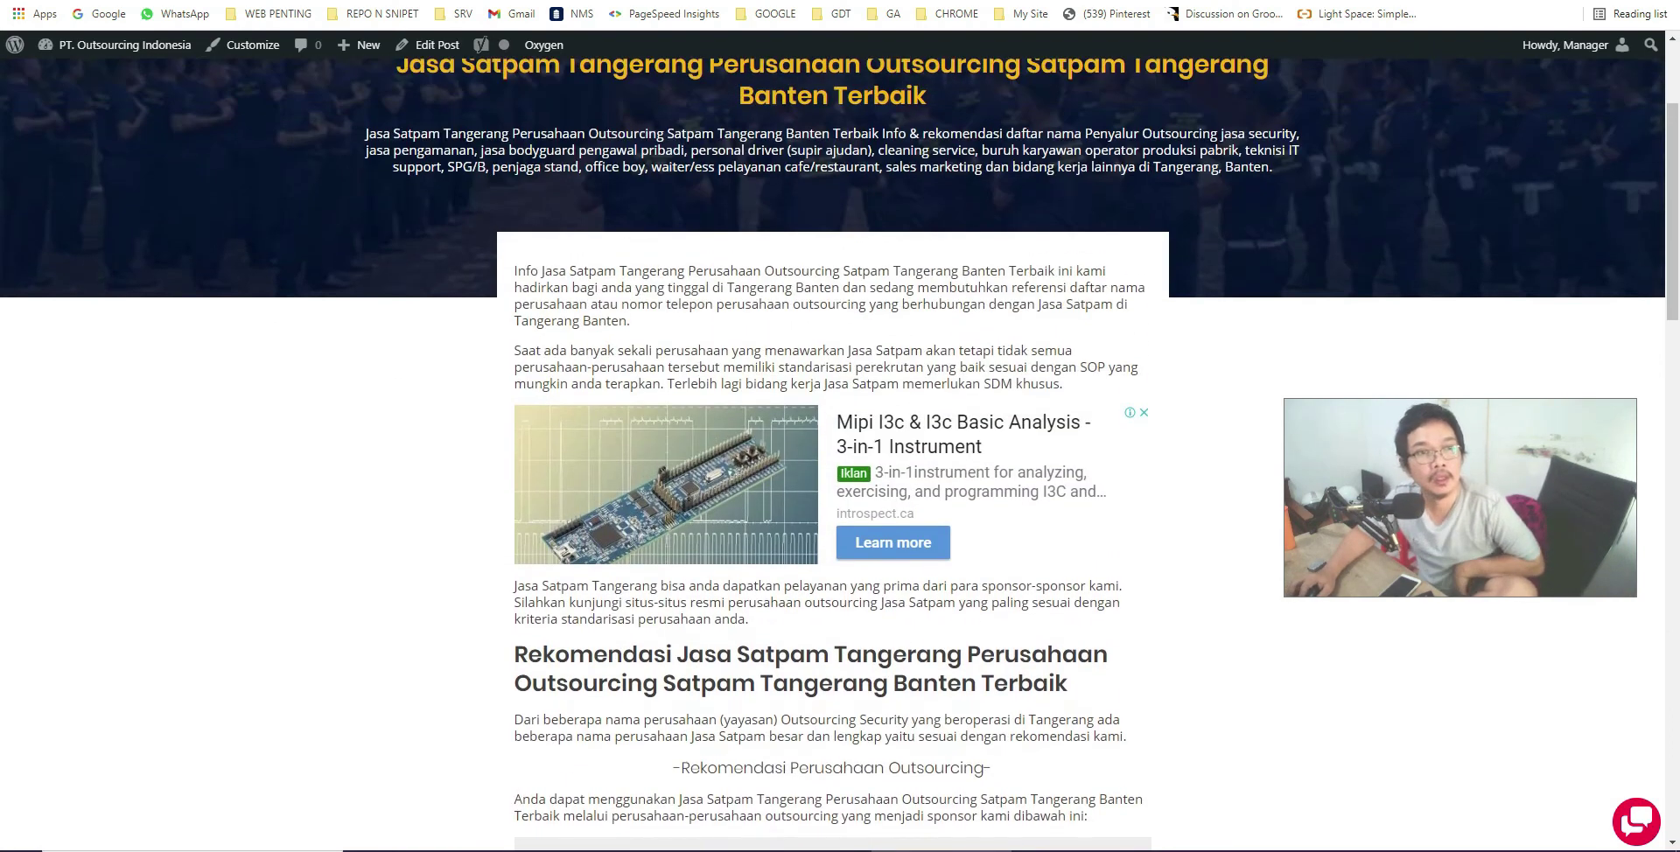
left_click(262, 1)
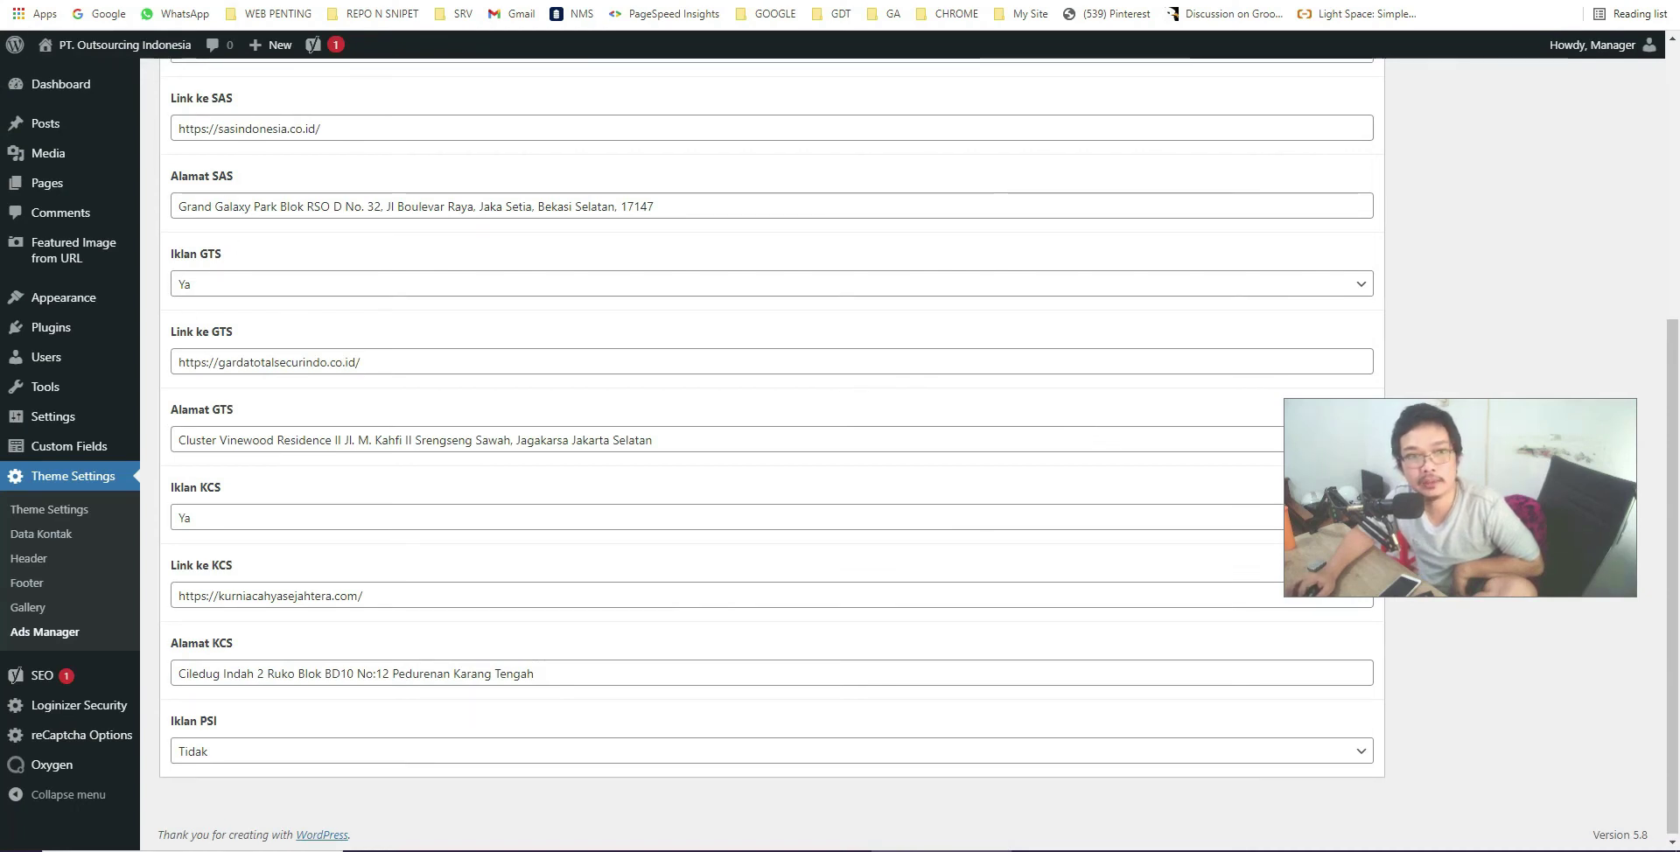
Switch to the Bogor window blinds site and look through its Shinichi and Sharp Point product listings.
key("ctrl+Tab")
key("ctrl+Tab")
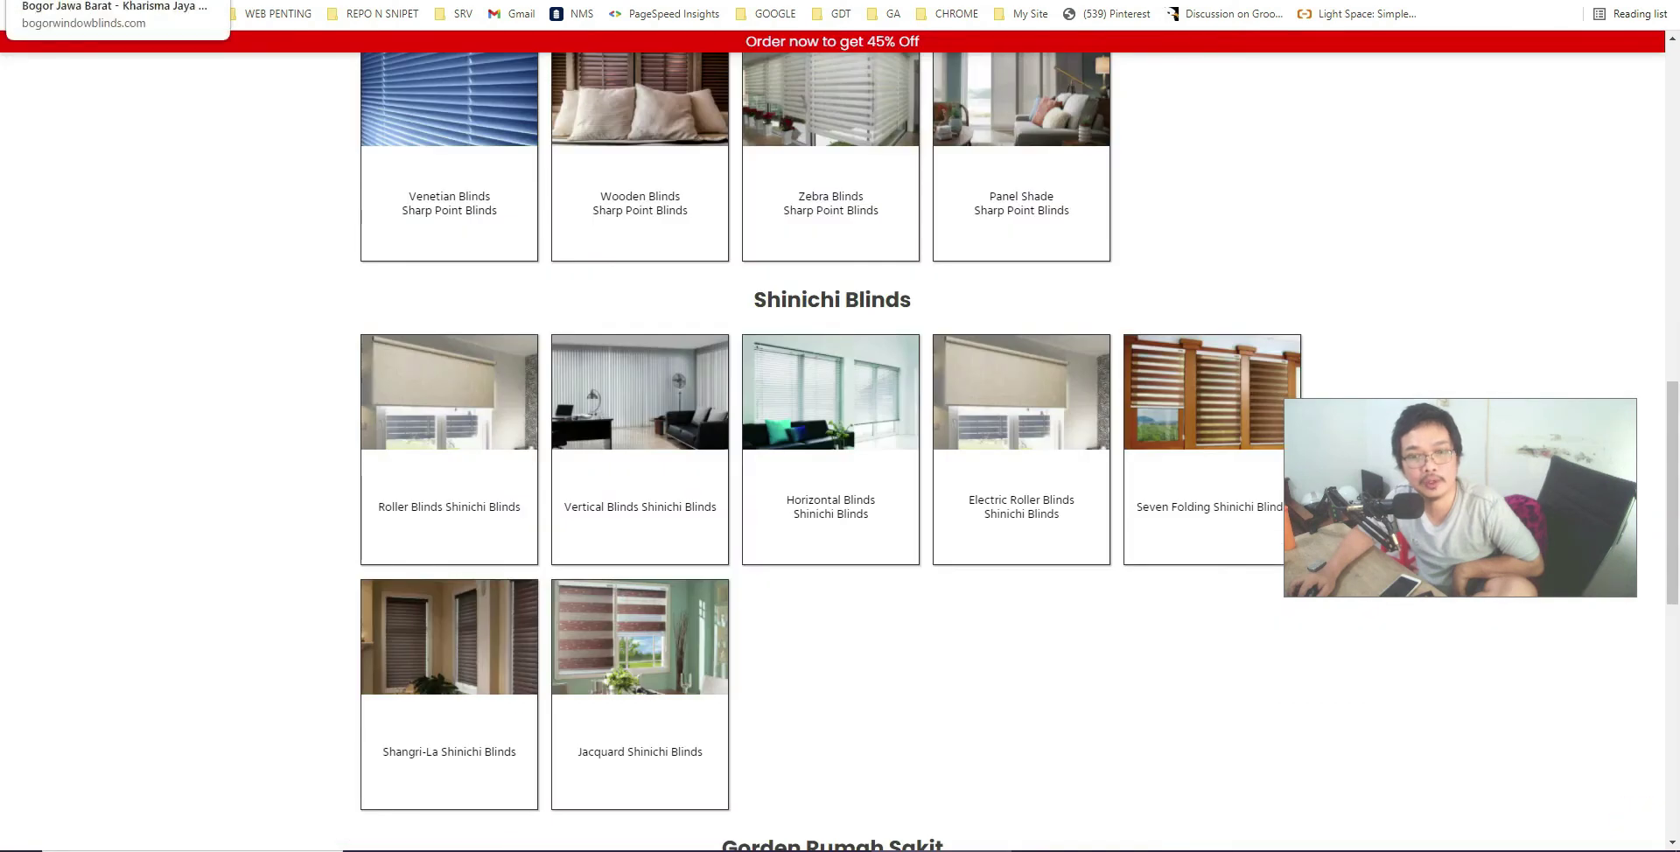
scroll(149, 331, "up", 2)
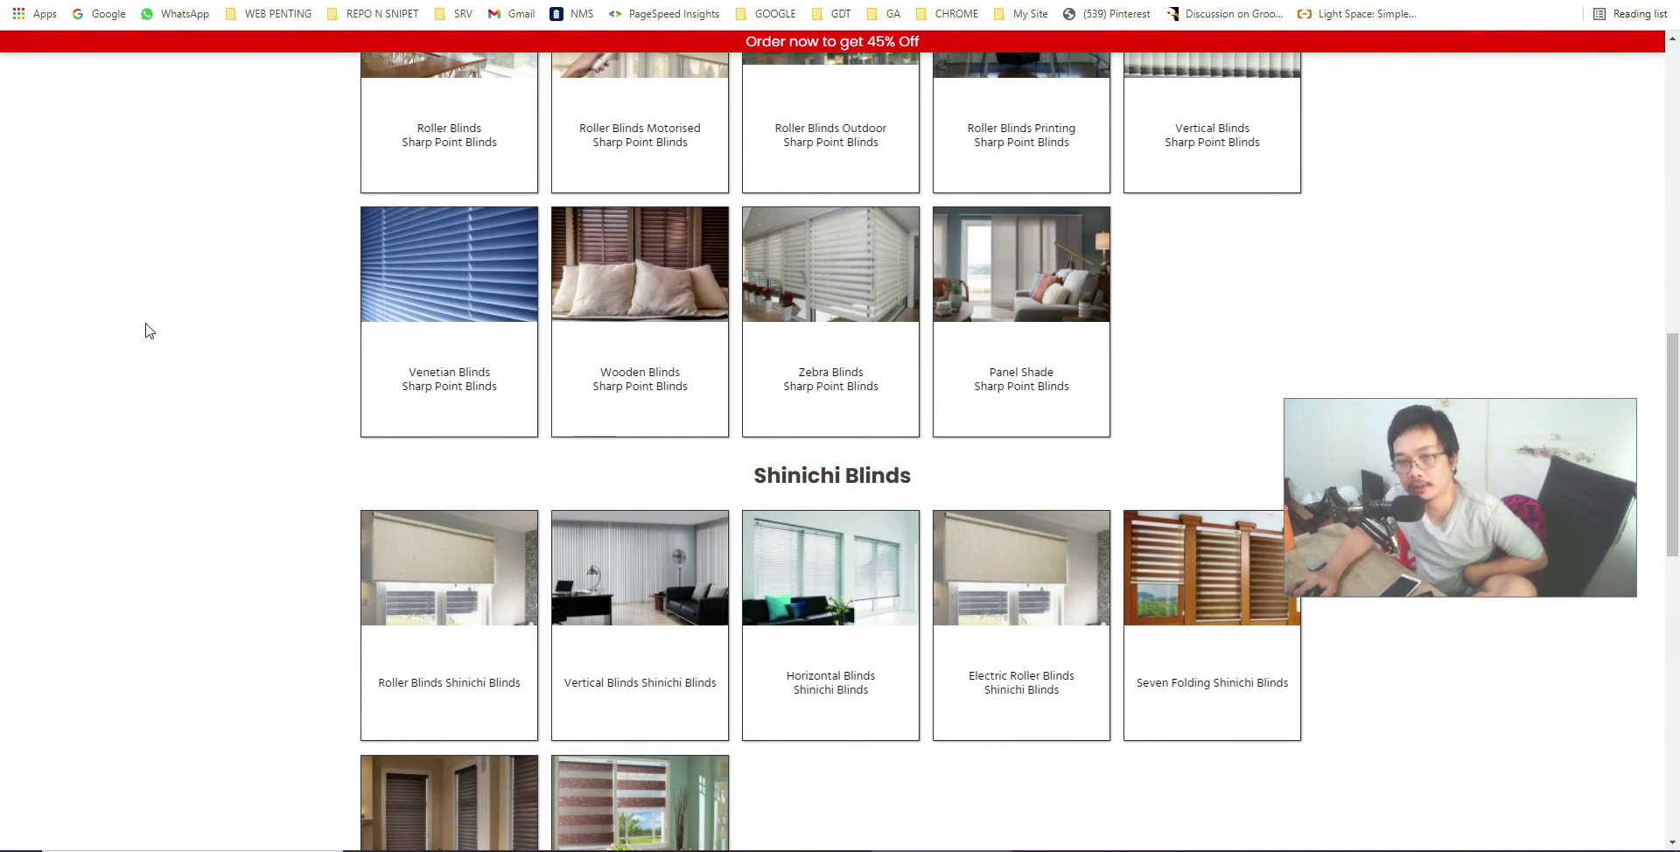
scroll(149, 331, "up", 2)
scroll(149, 330, "up", 2)
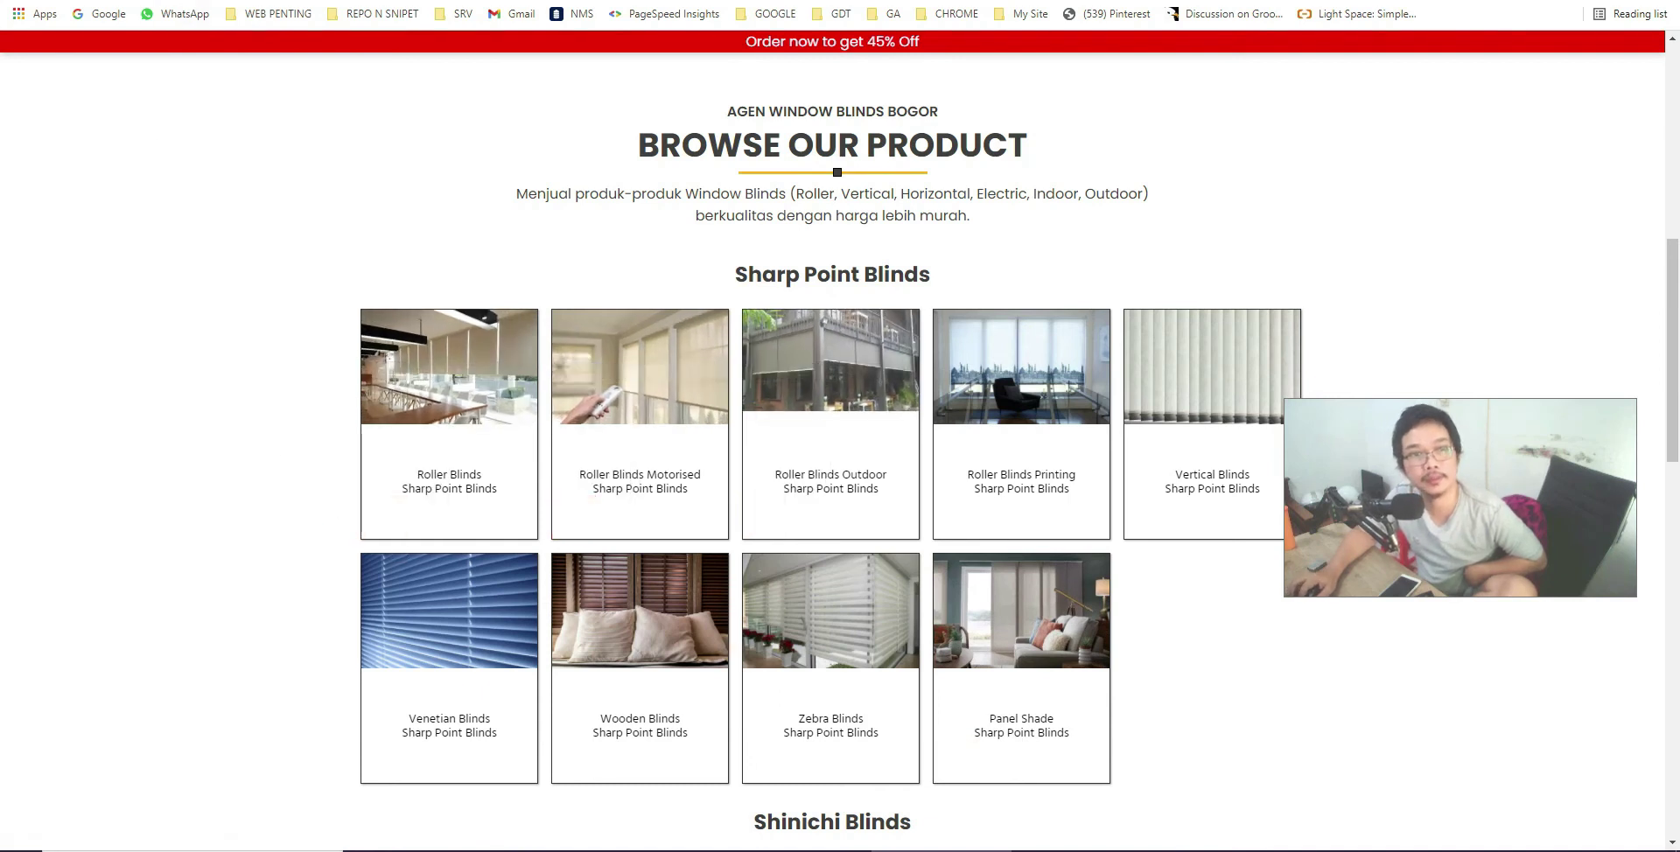
Compare the Kantor Cabang branch list in the Medan site's theme settings with the branch cards on its page.
key("ctrl+Tab")
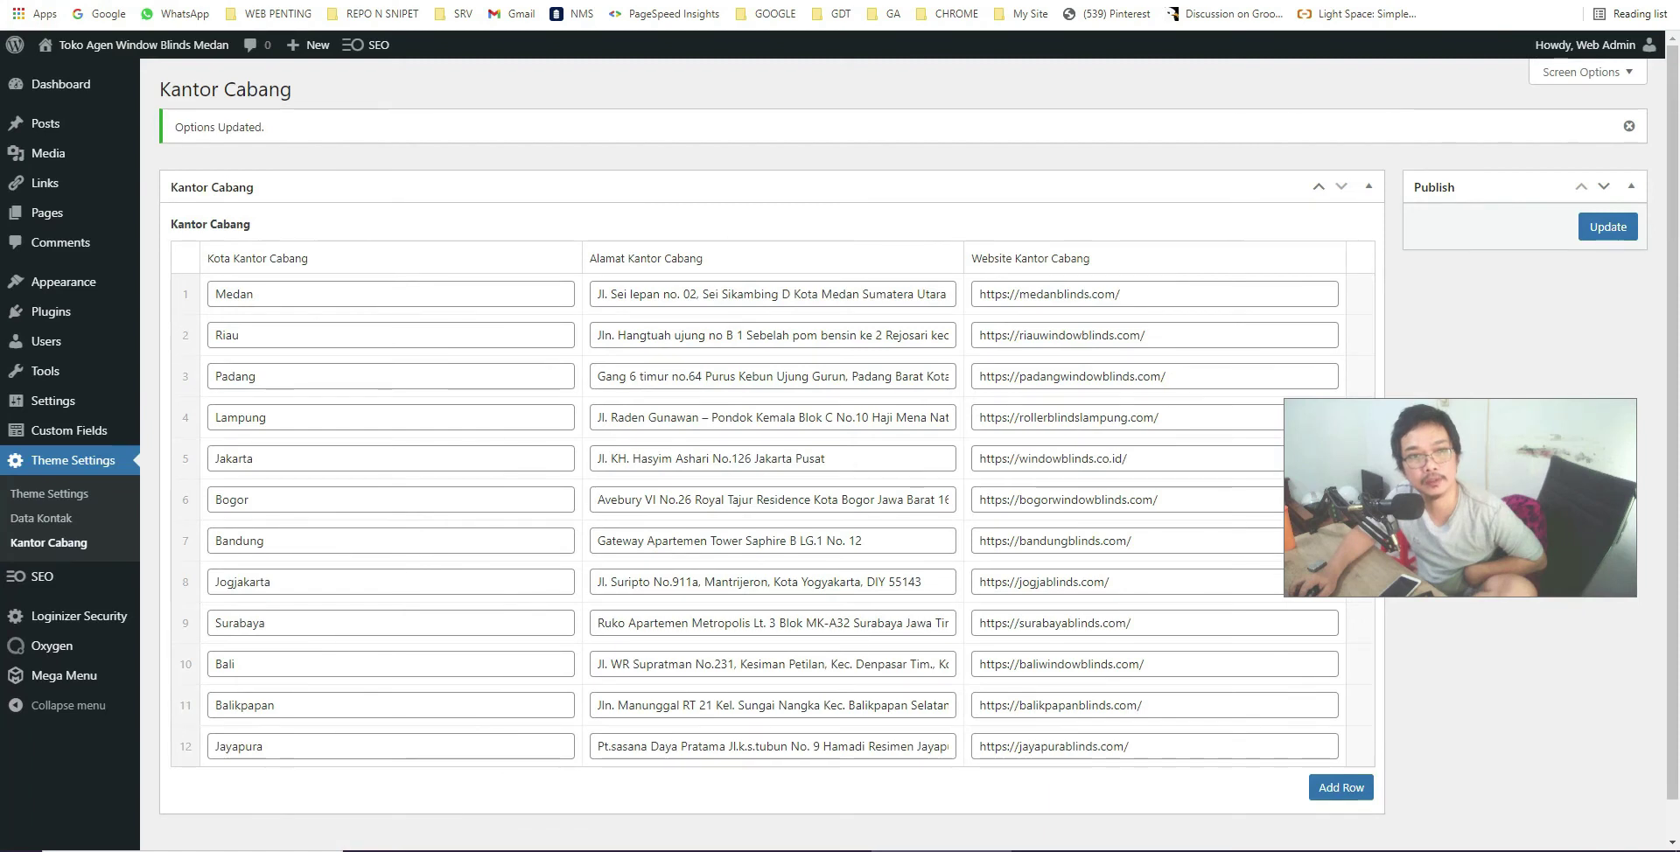
left_click(253, 0)
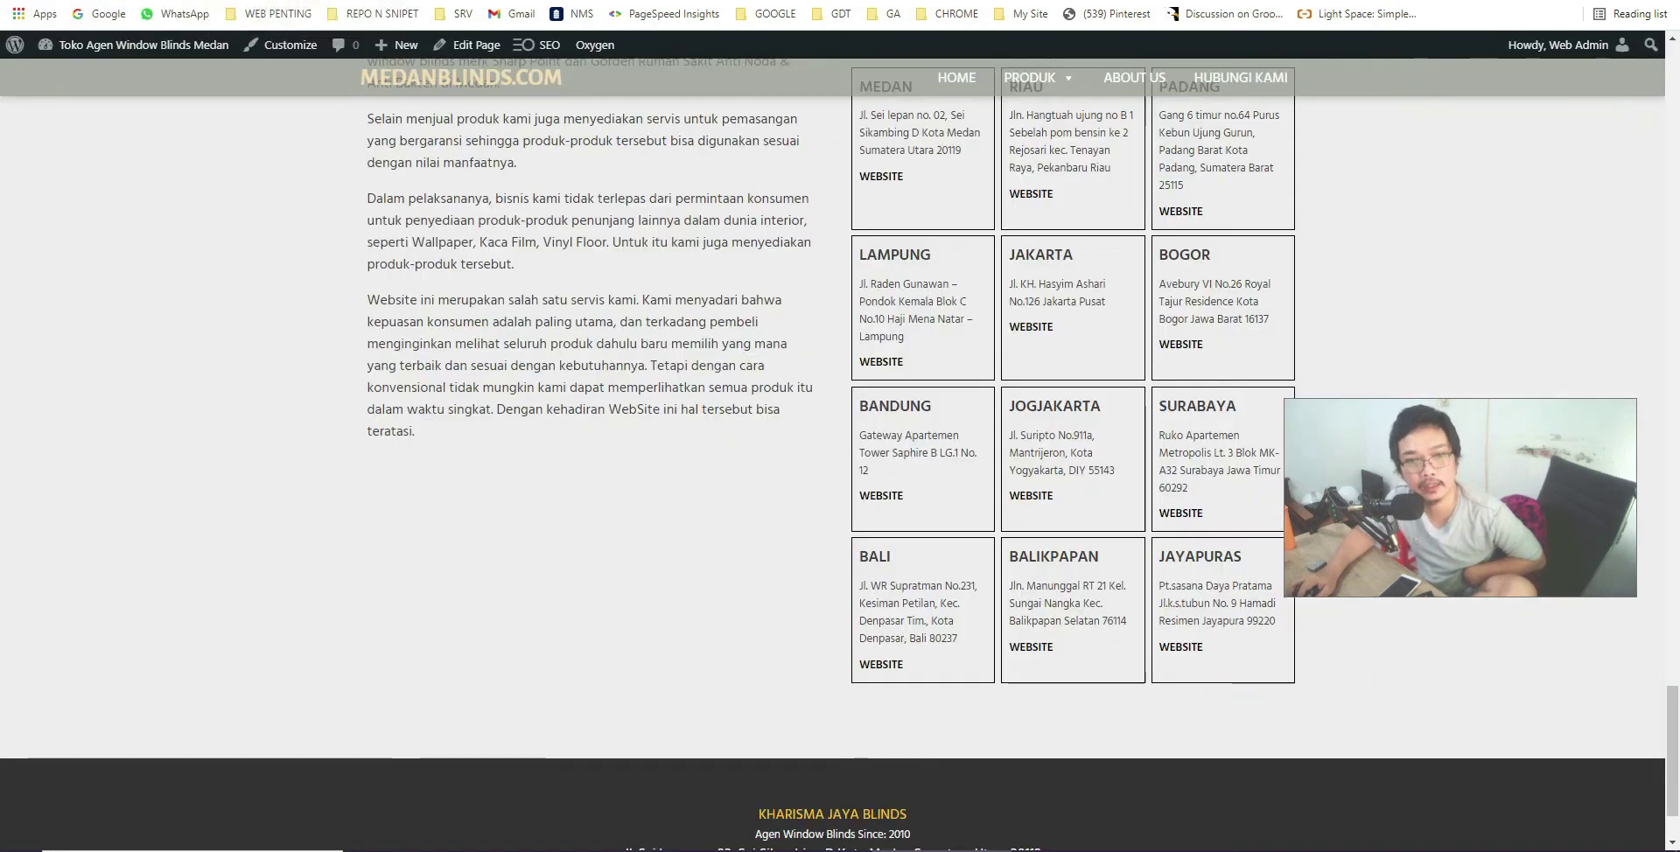
scroll(817, 397, "up", 3)
key("ctrl+Tab")
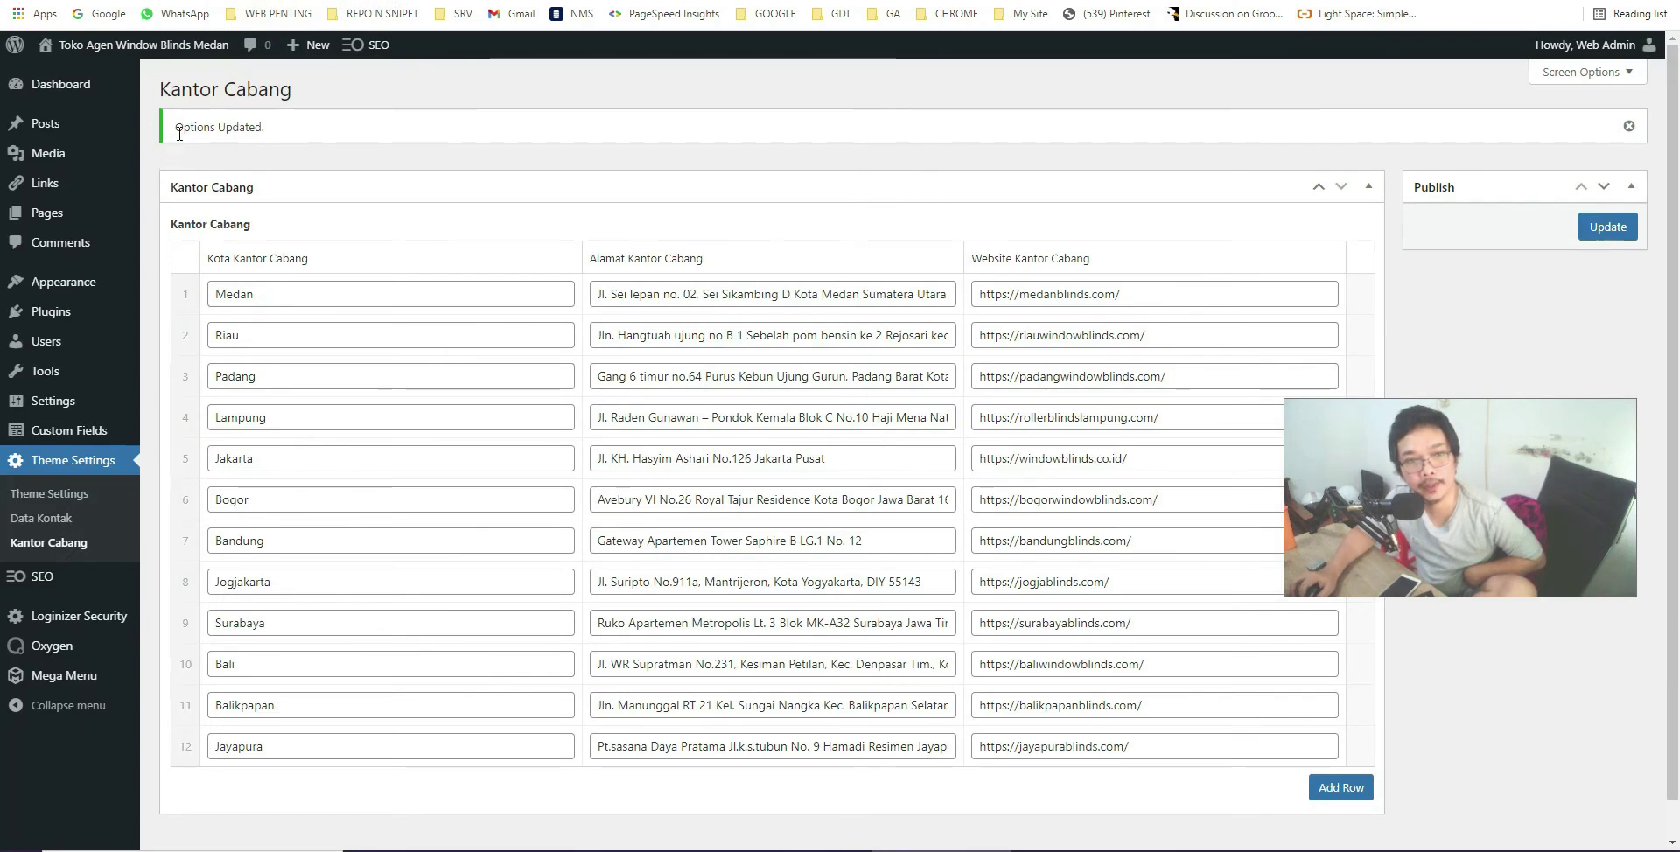
left_click_drag(180, 132, 280, 143)
left_click(277, 136)
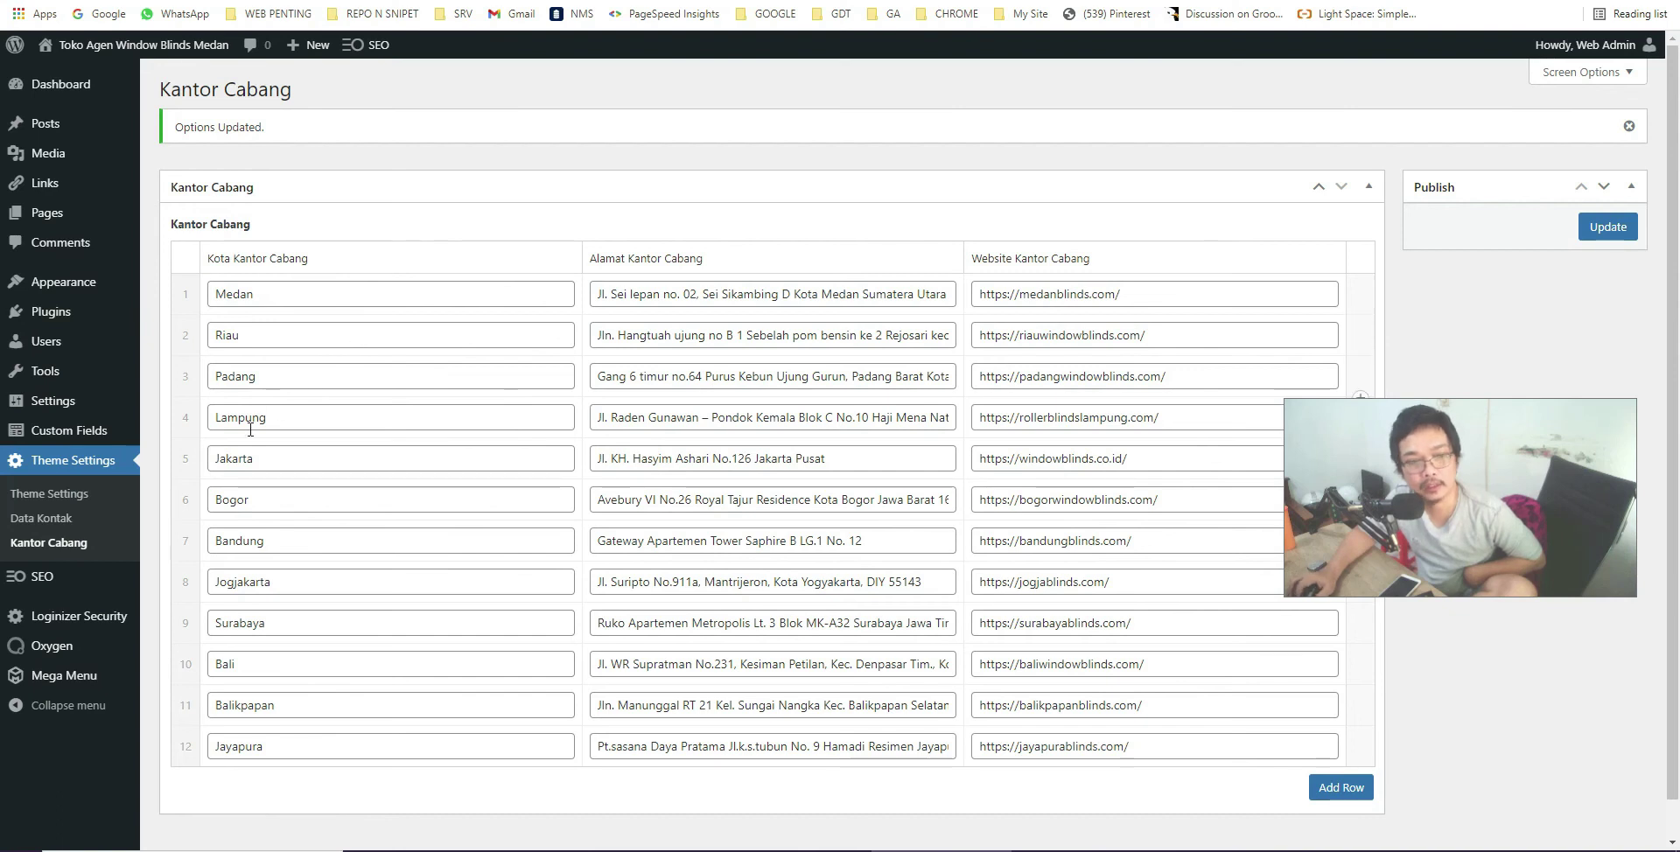
Start a new field group in the Medan site's Custom Fields and look at the available location rule types.
mouse_move(54, 435)
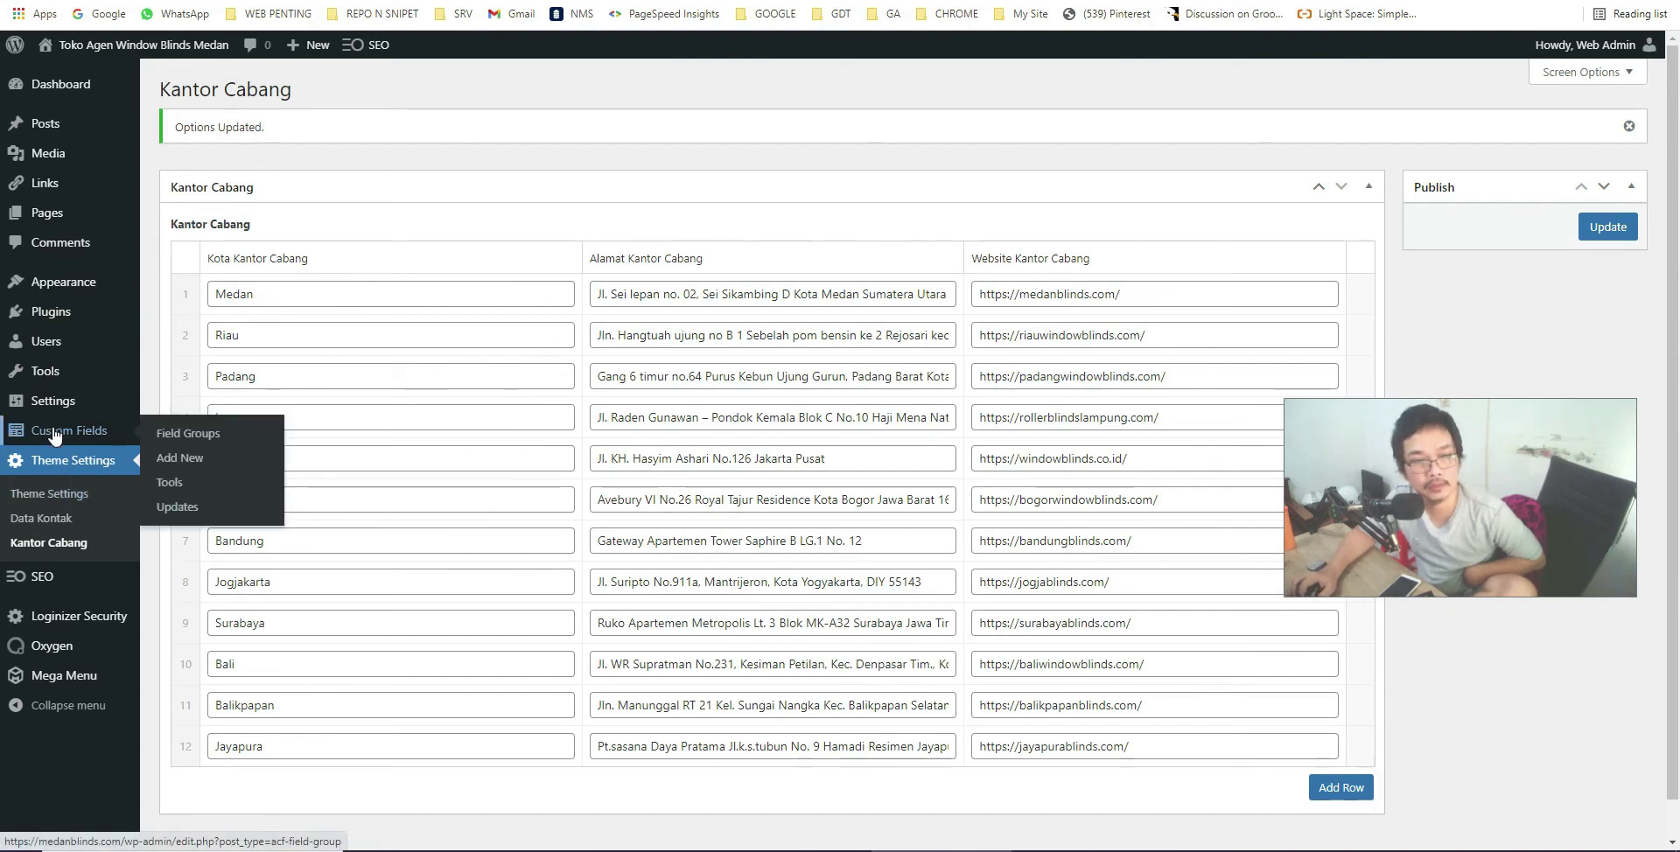
left_click(188, 433)
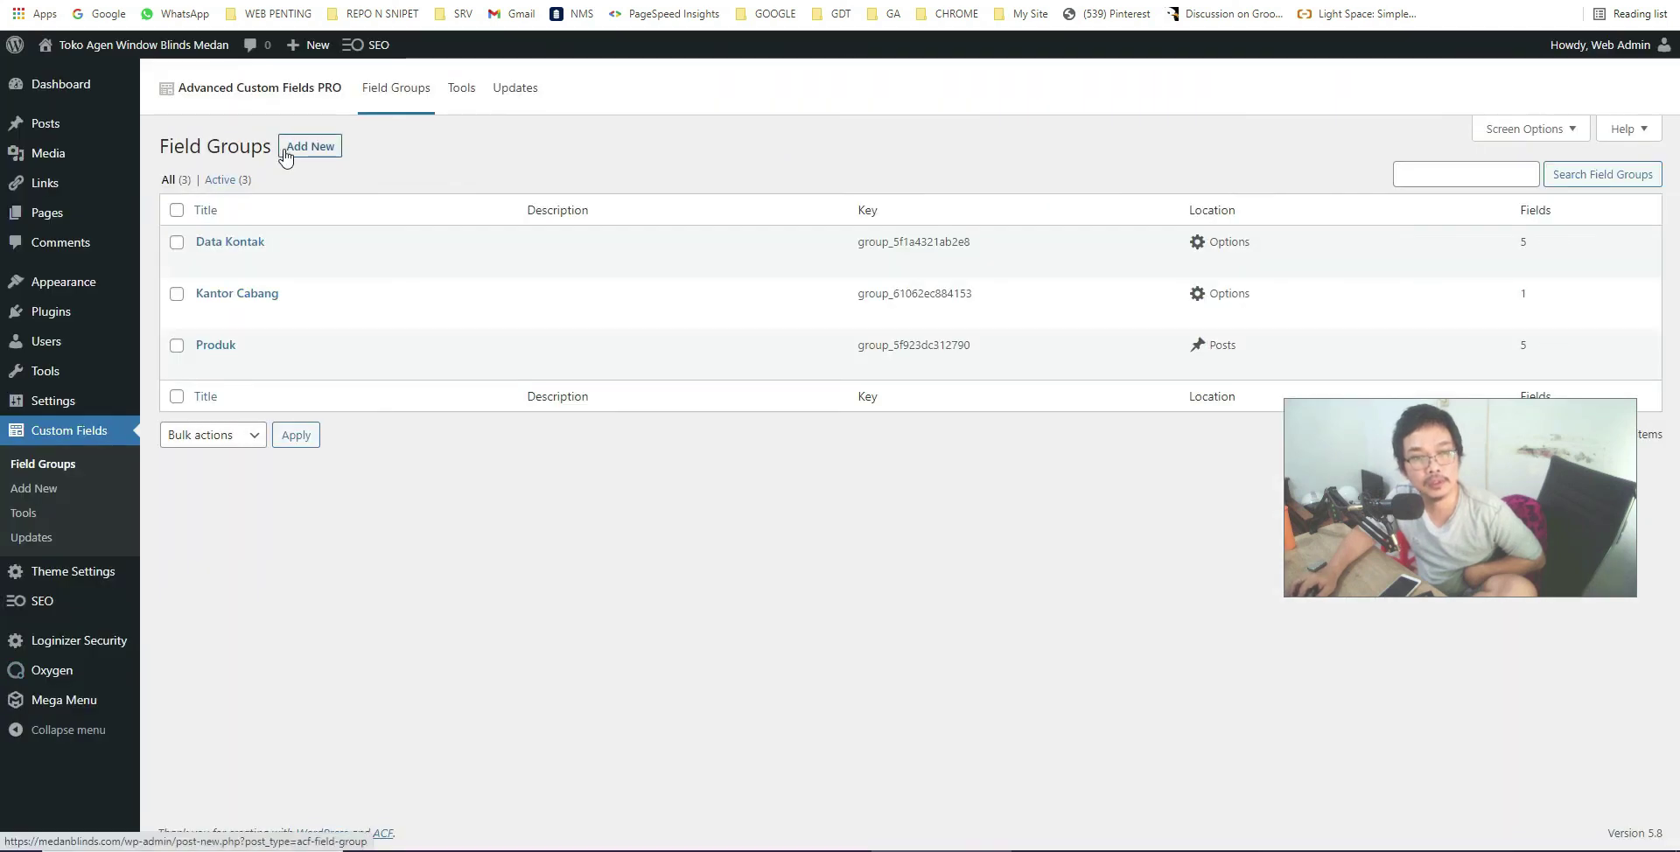
left_click(286, 150)
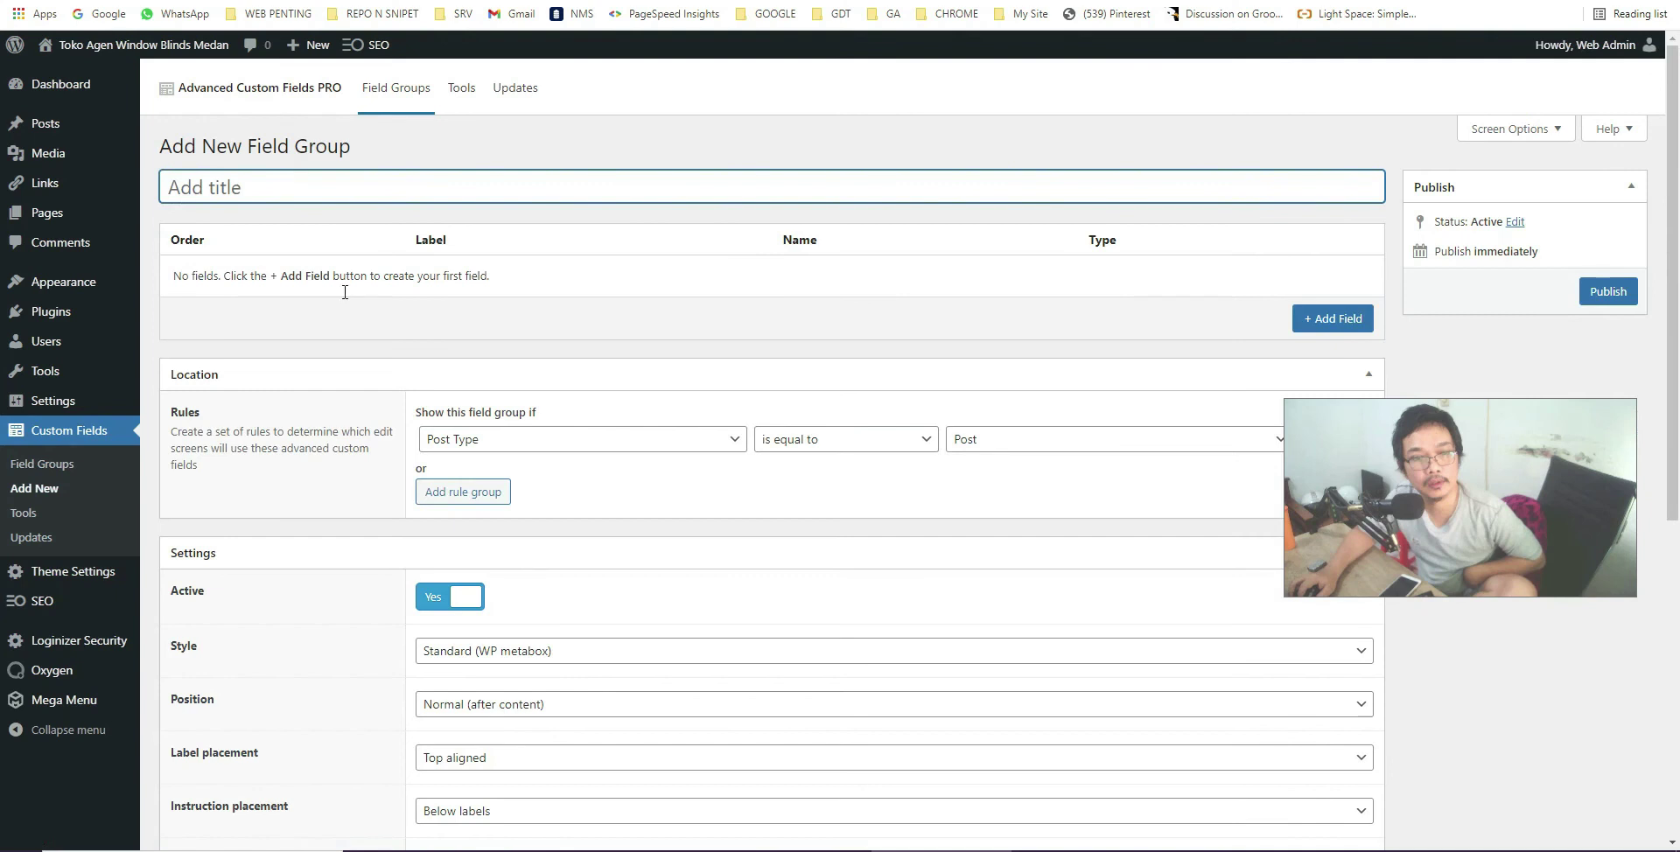
left_click(451, 439)
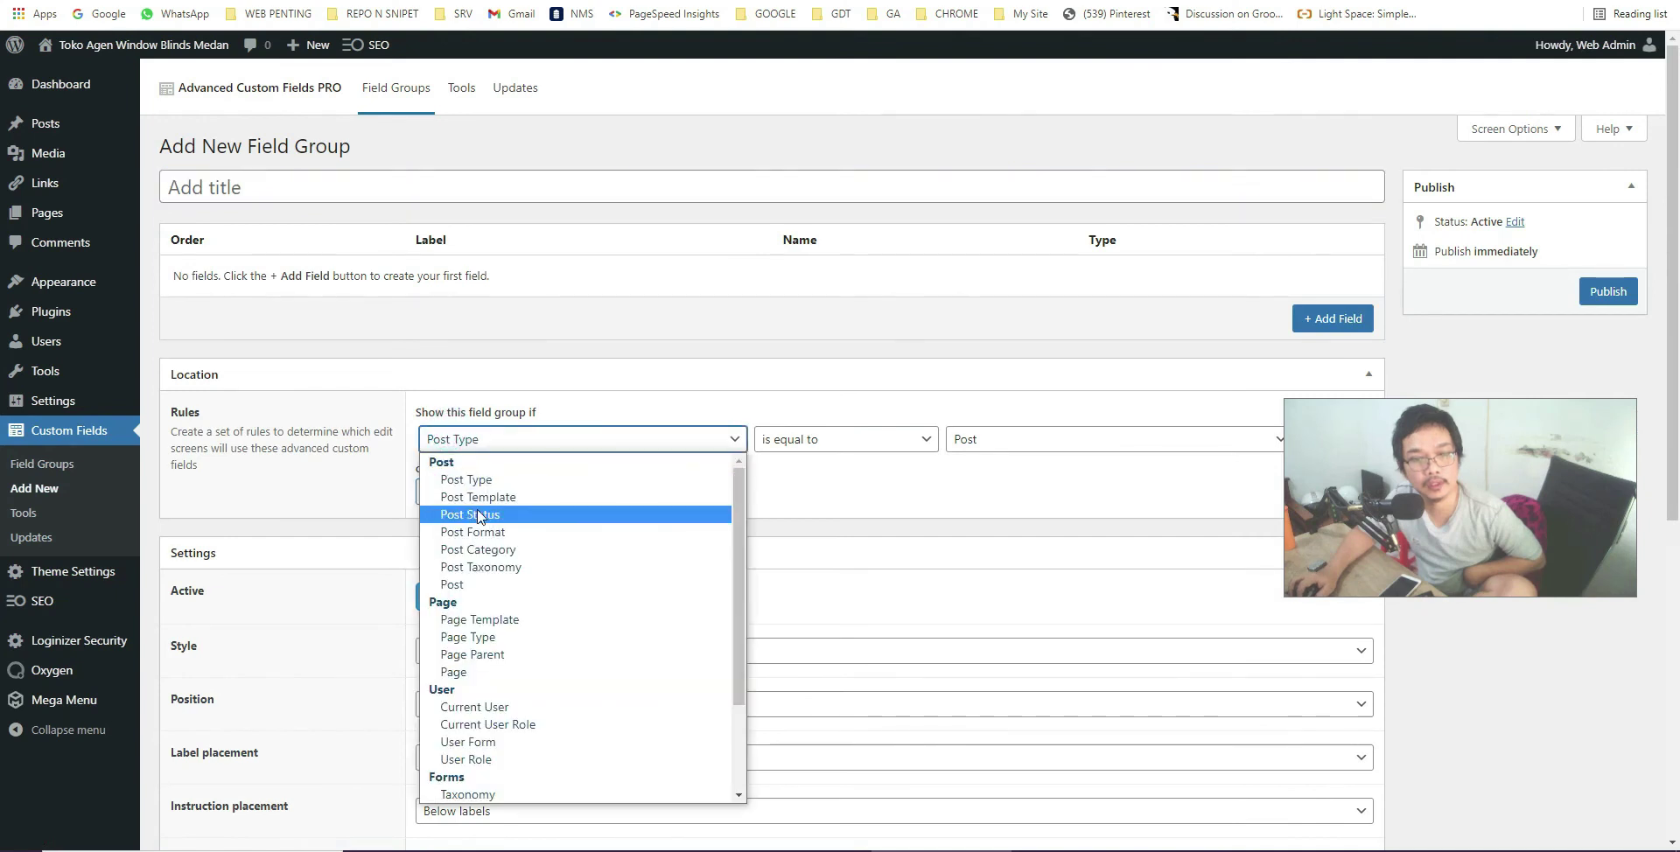
left_click(889, 327)
Add a text field labelled vc to the new field group and look through its field settings.
left_click(1331, 318)
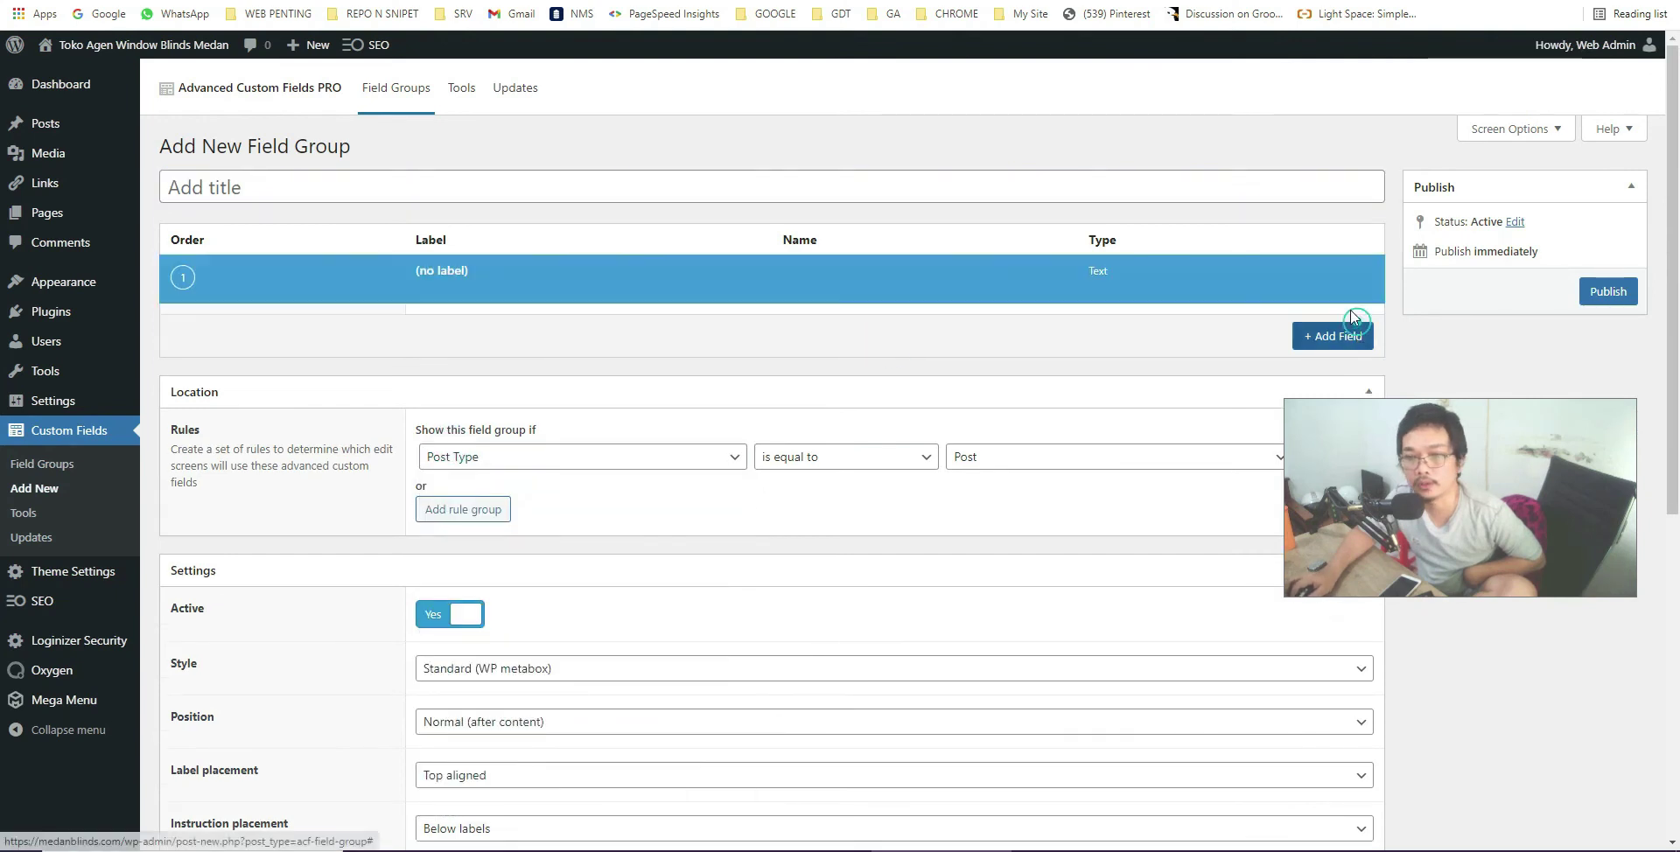
left_click(694, 334)
type("vc")
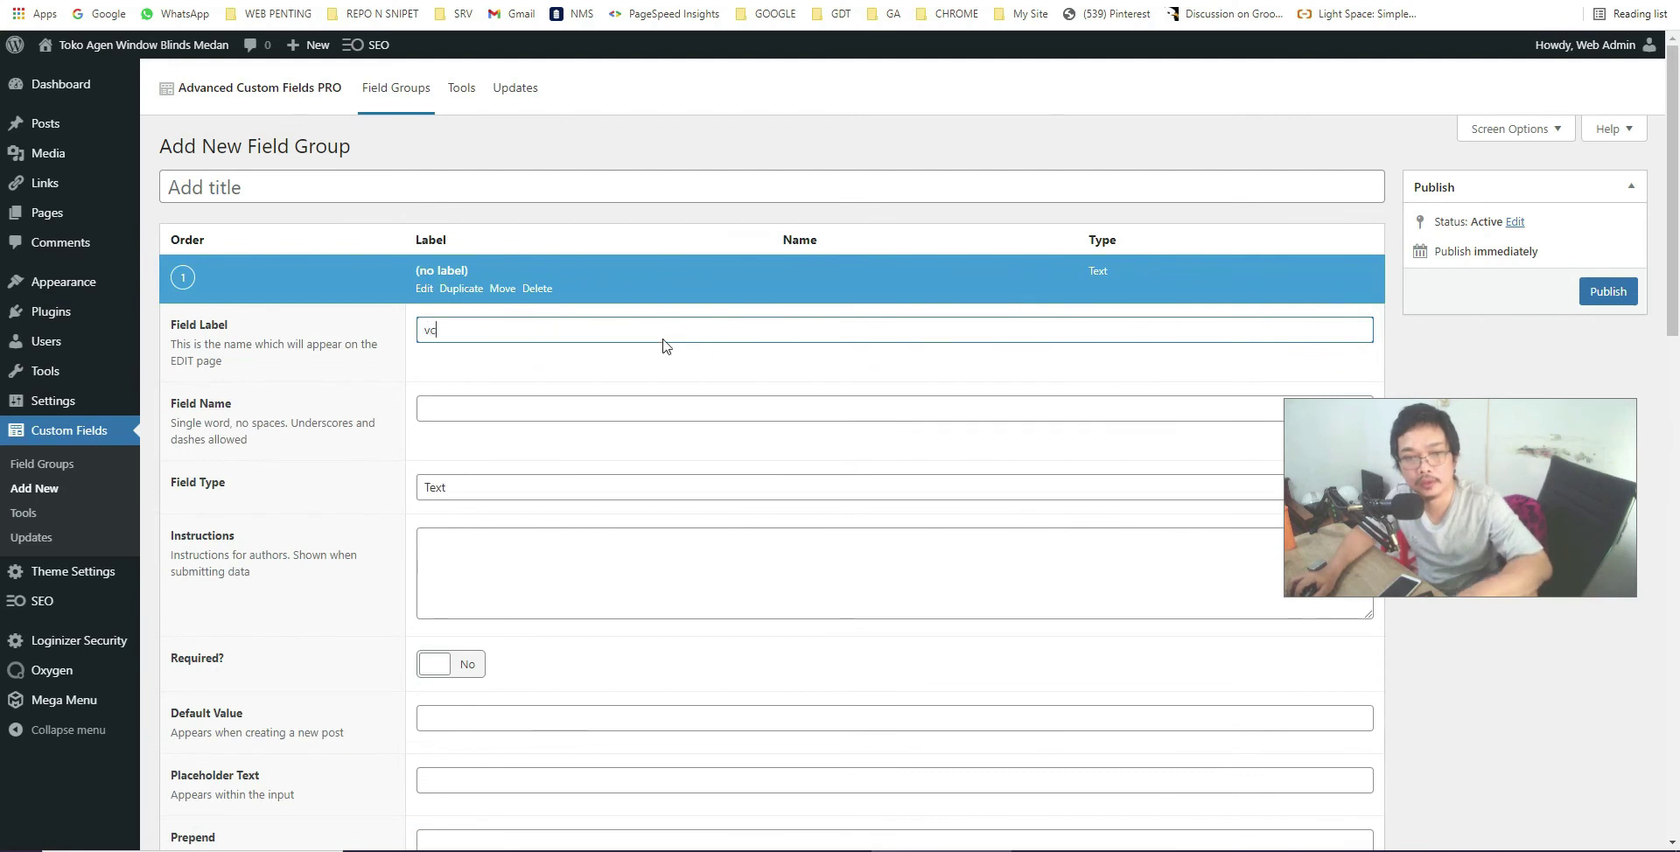
left_click(460, 313)
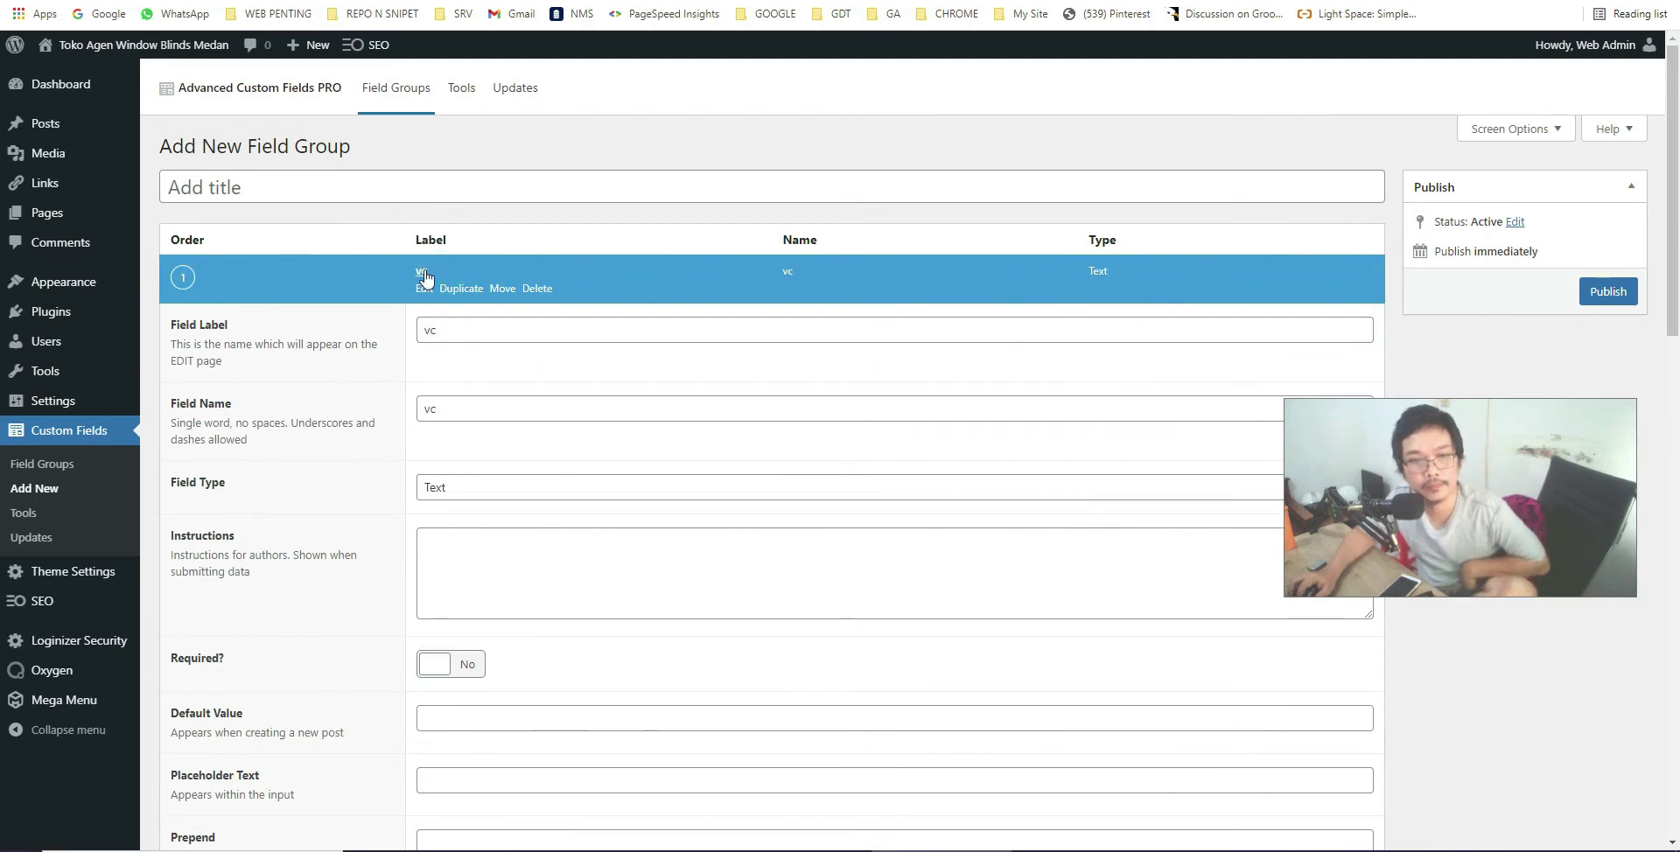
scroll(499, 507, "down", 2)
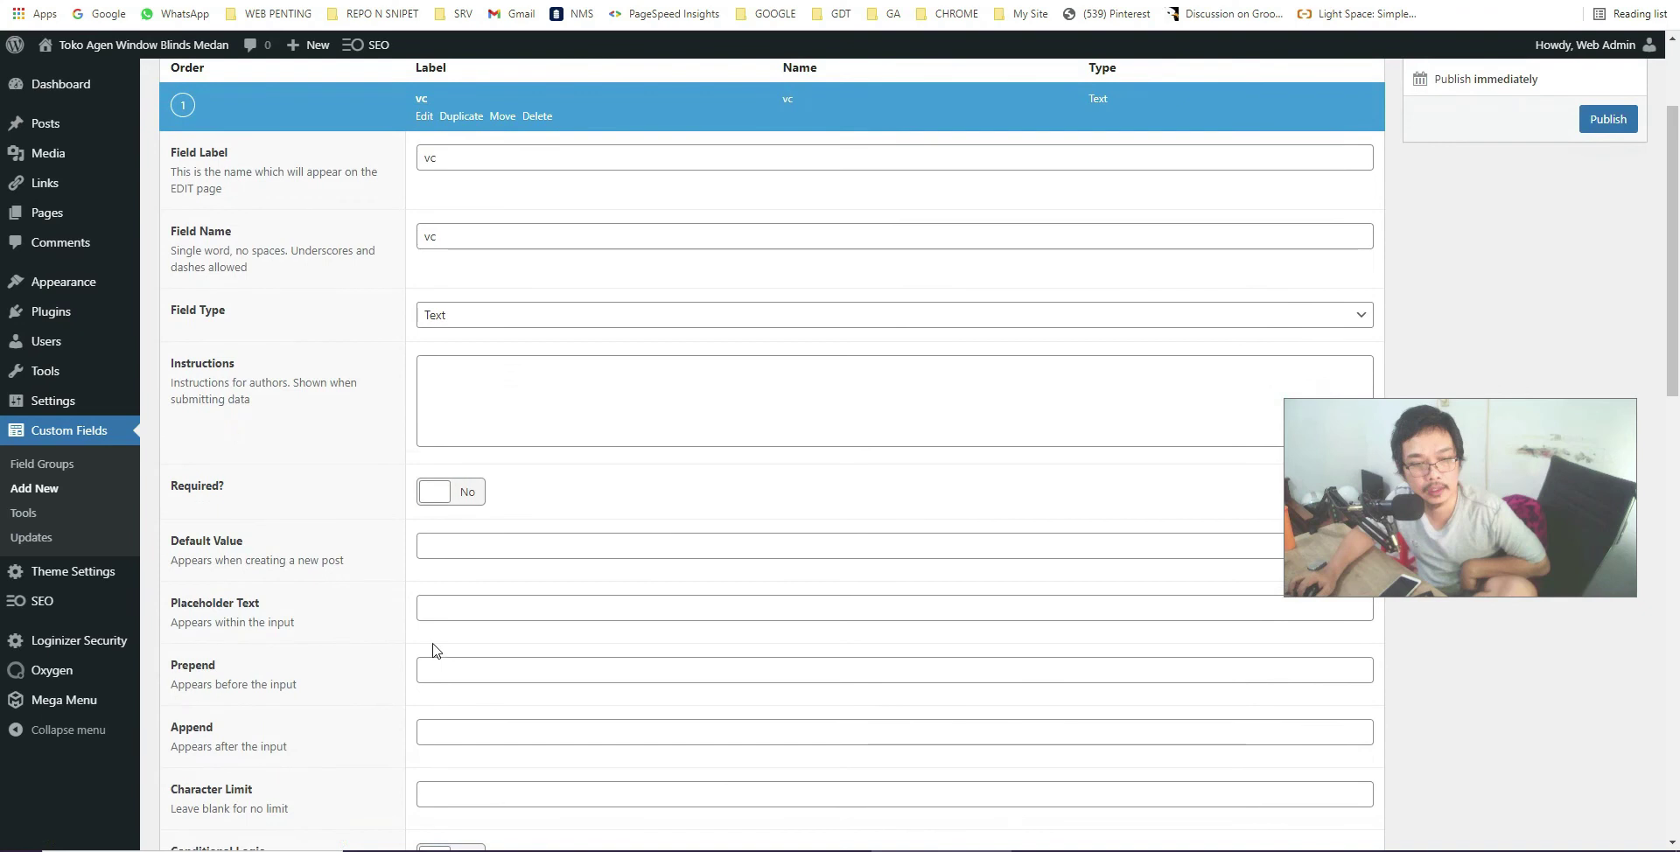
scroll(313, 608, "down", 2)
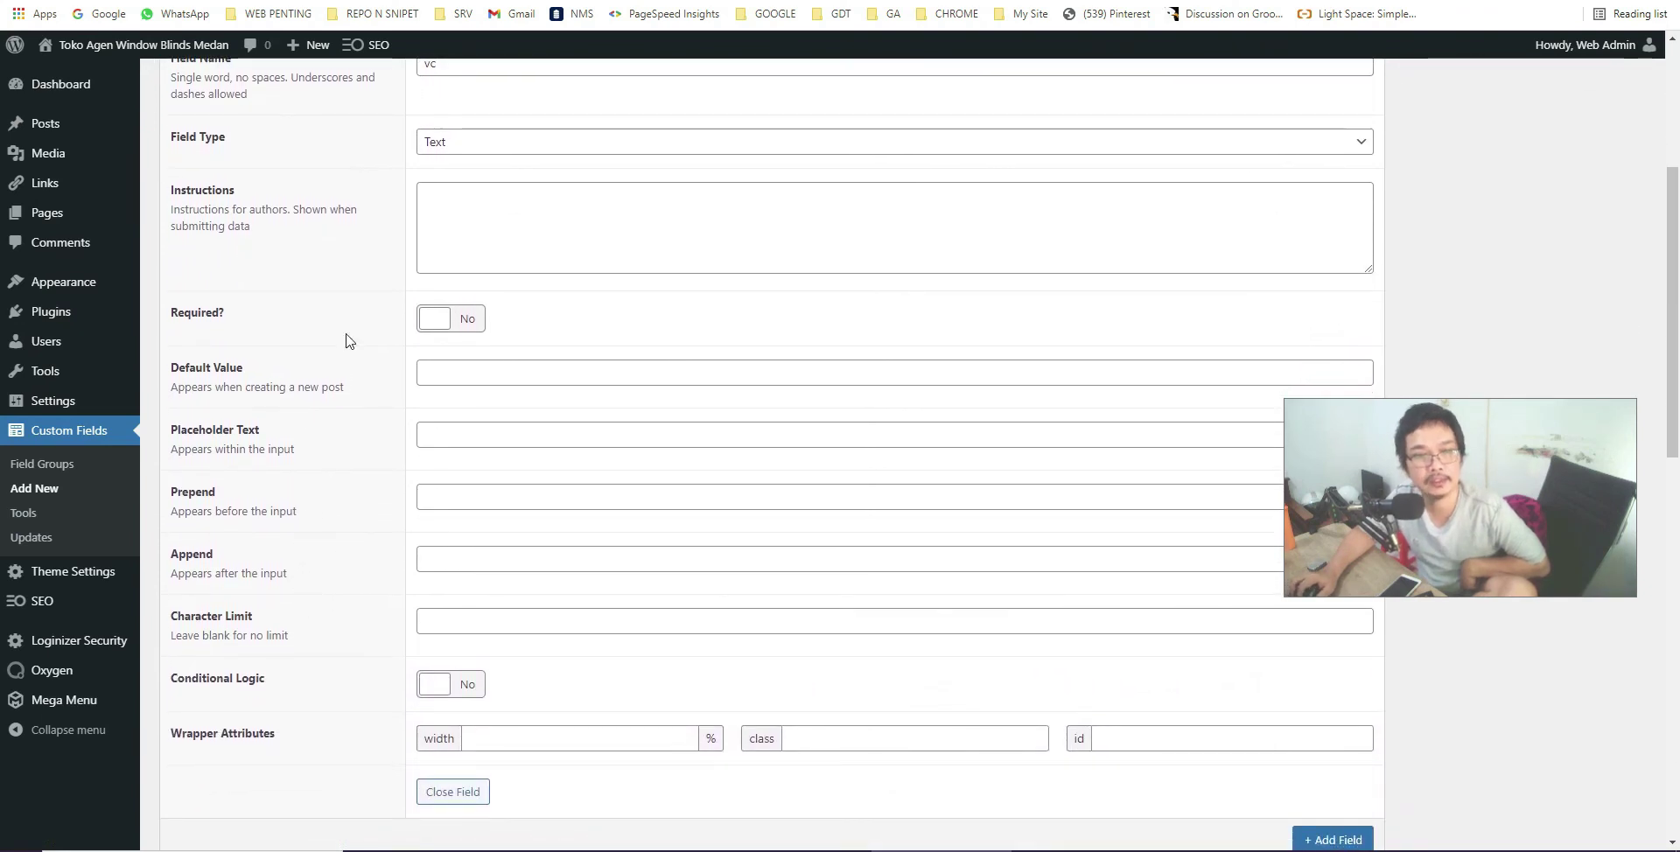
Change the vc field's type to Repeater and add an empty sub field to it.
left_click(501, 153)
scroll(503, 476, "down", 1)
scroll(503, 477, "down", 4)
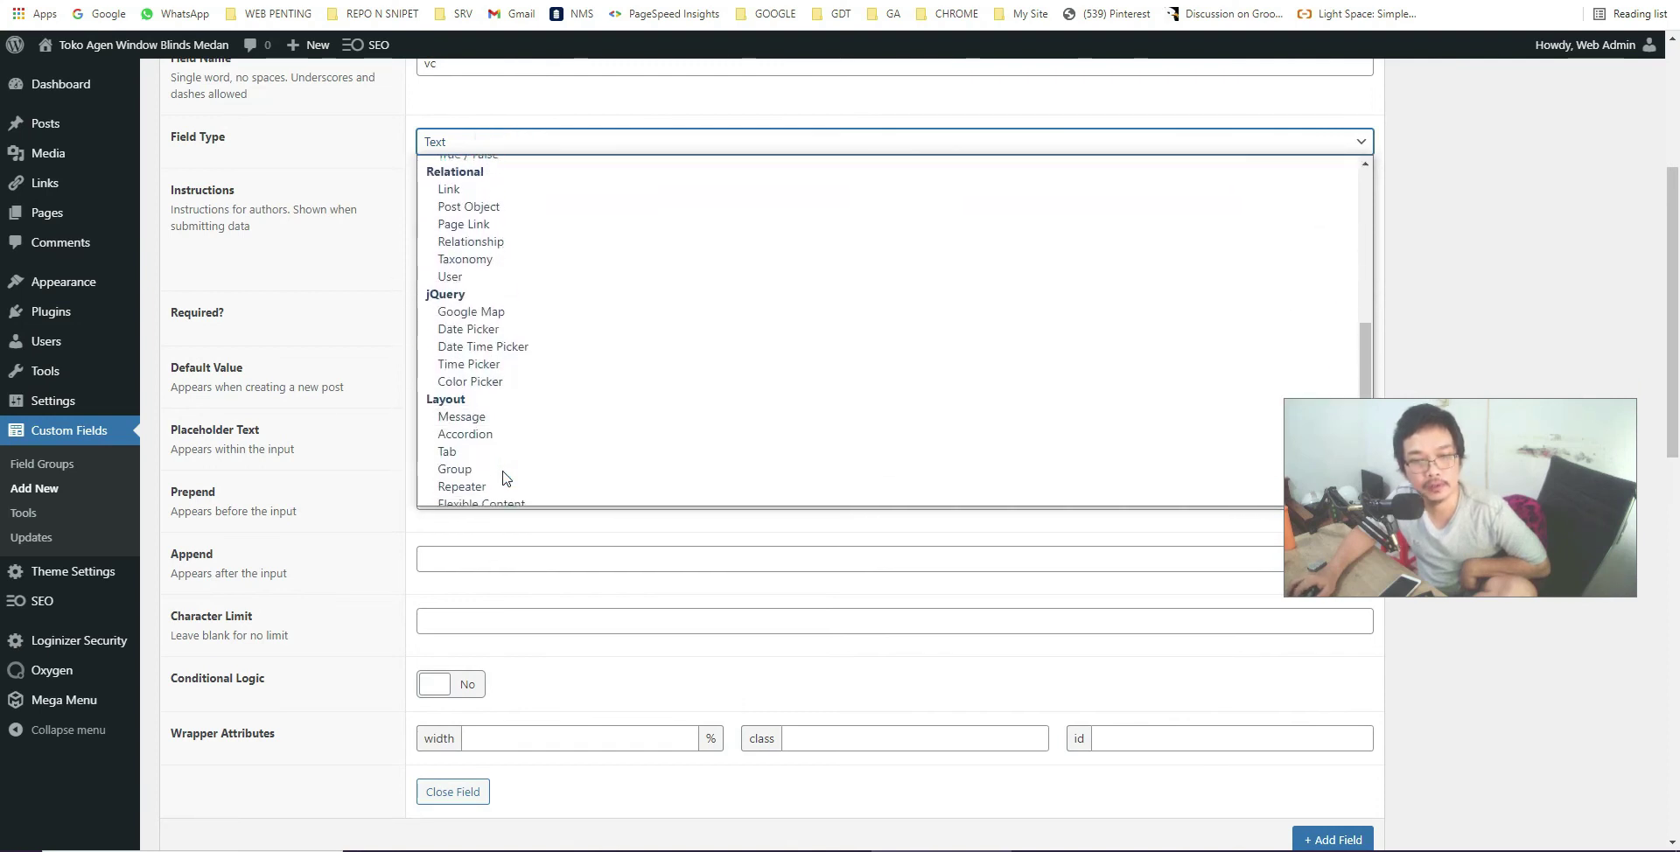
left_click(526, 480)
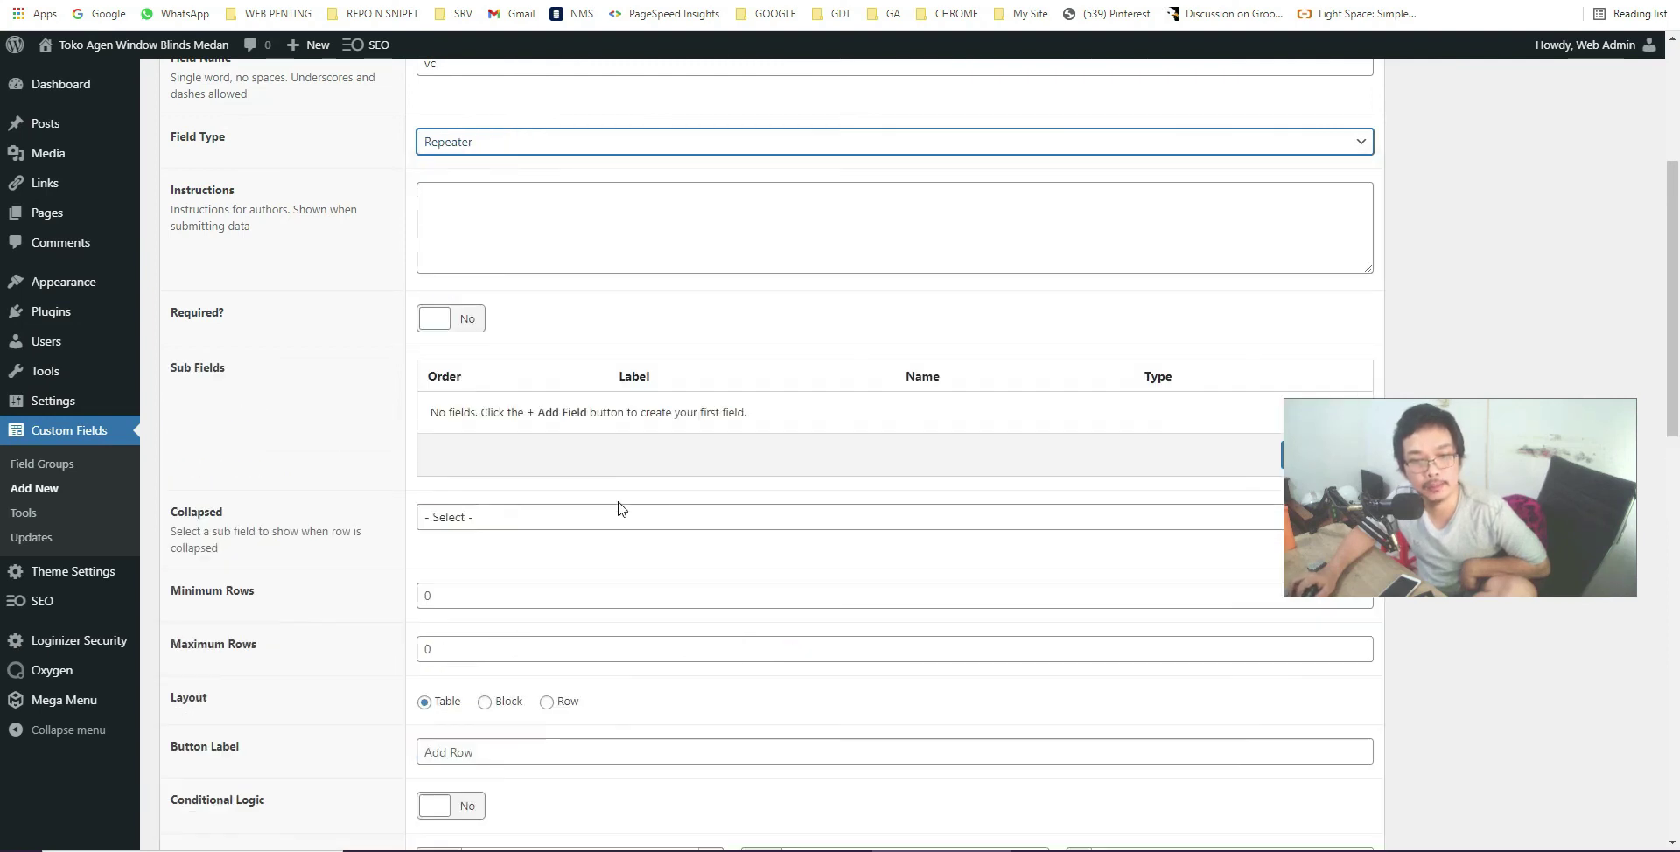
left_click_drag(1361, 511, 1378, 682)
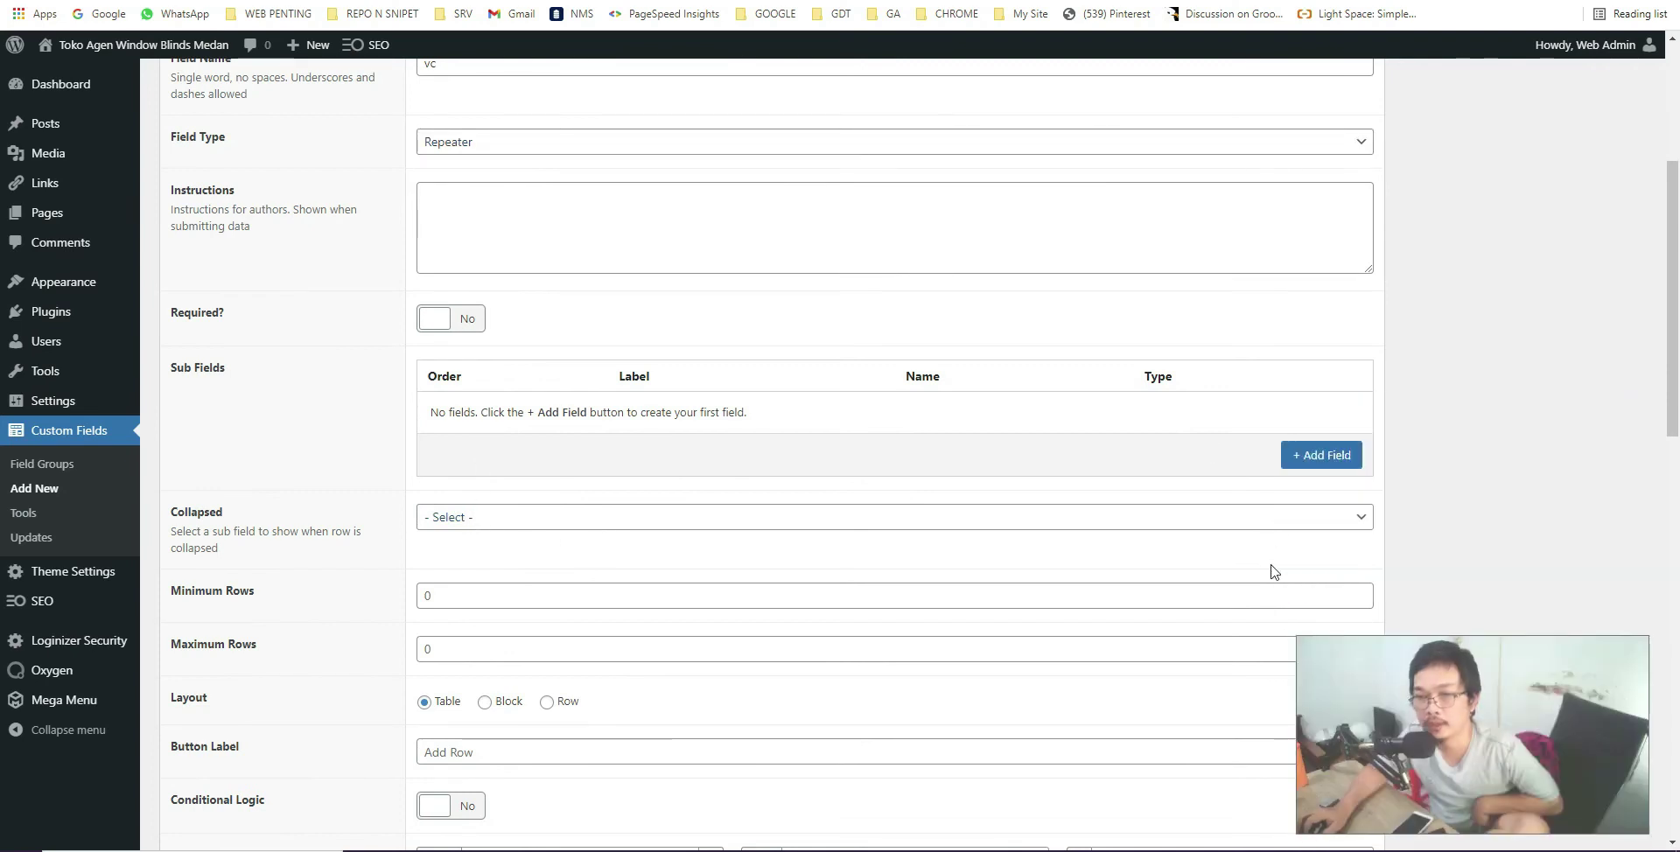
left_click(1319, 459)
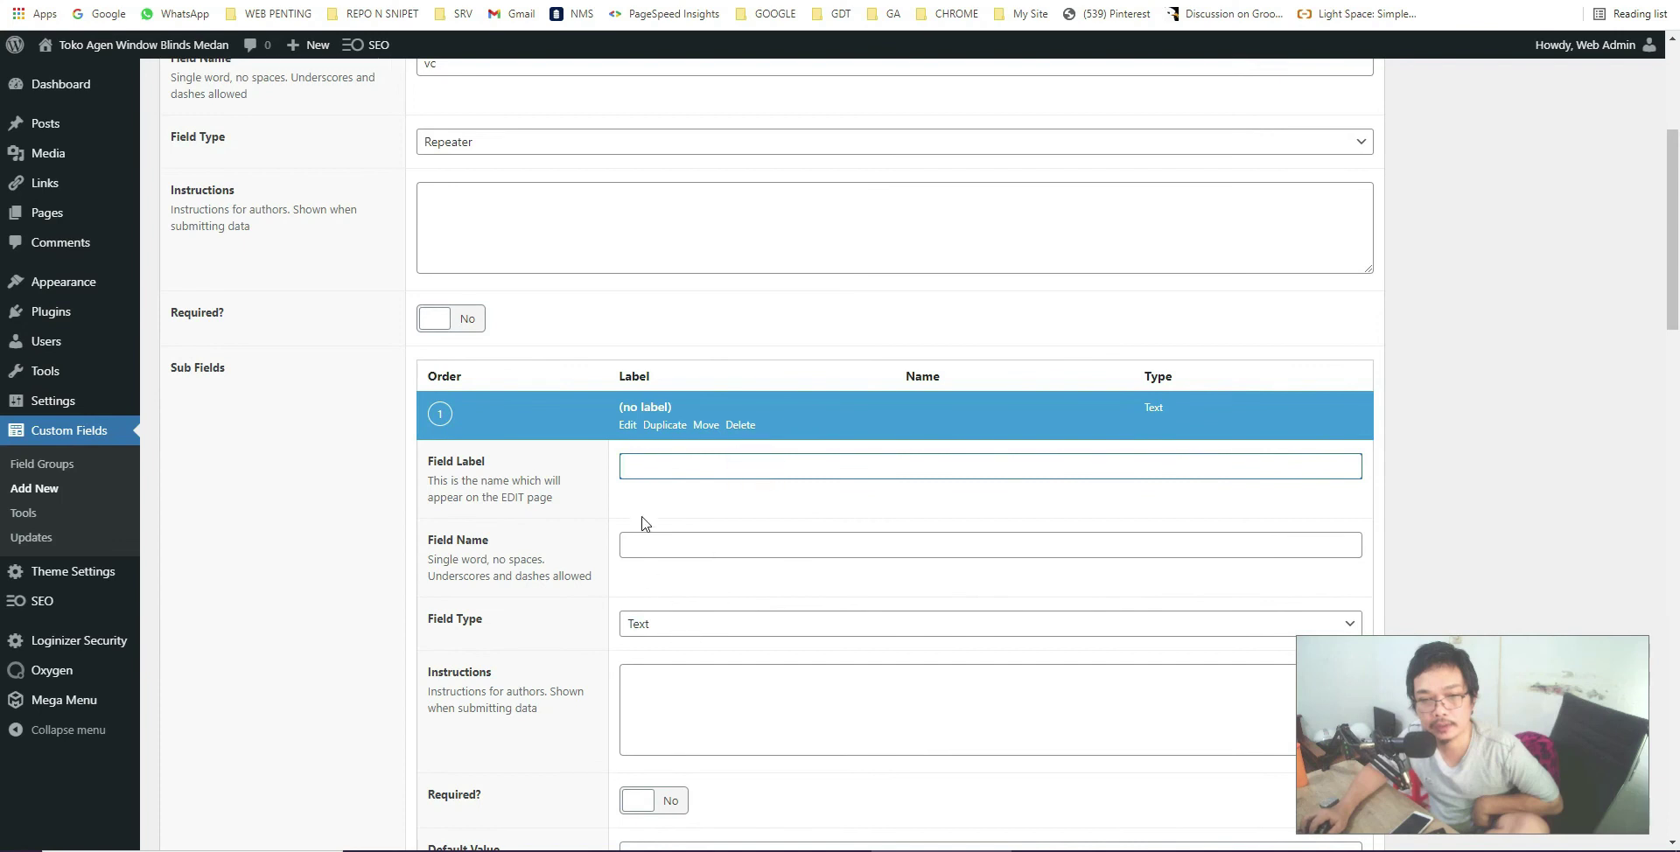
scroll(537, 366, "up", 1)
scroll(536, 366, "up", 1)
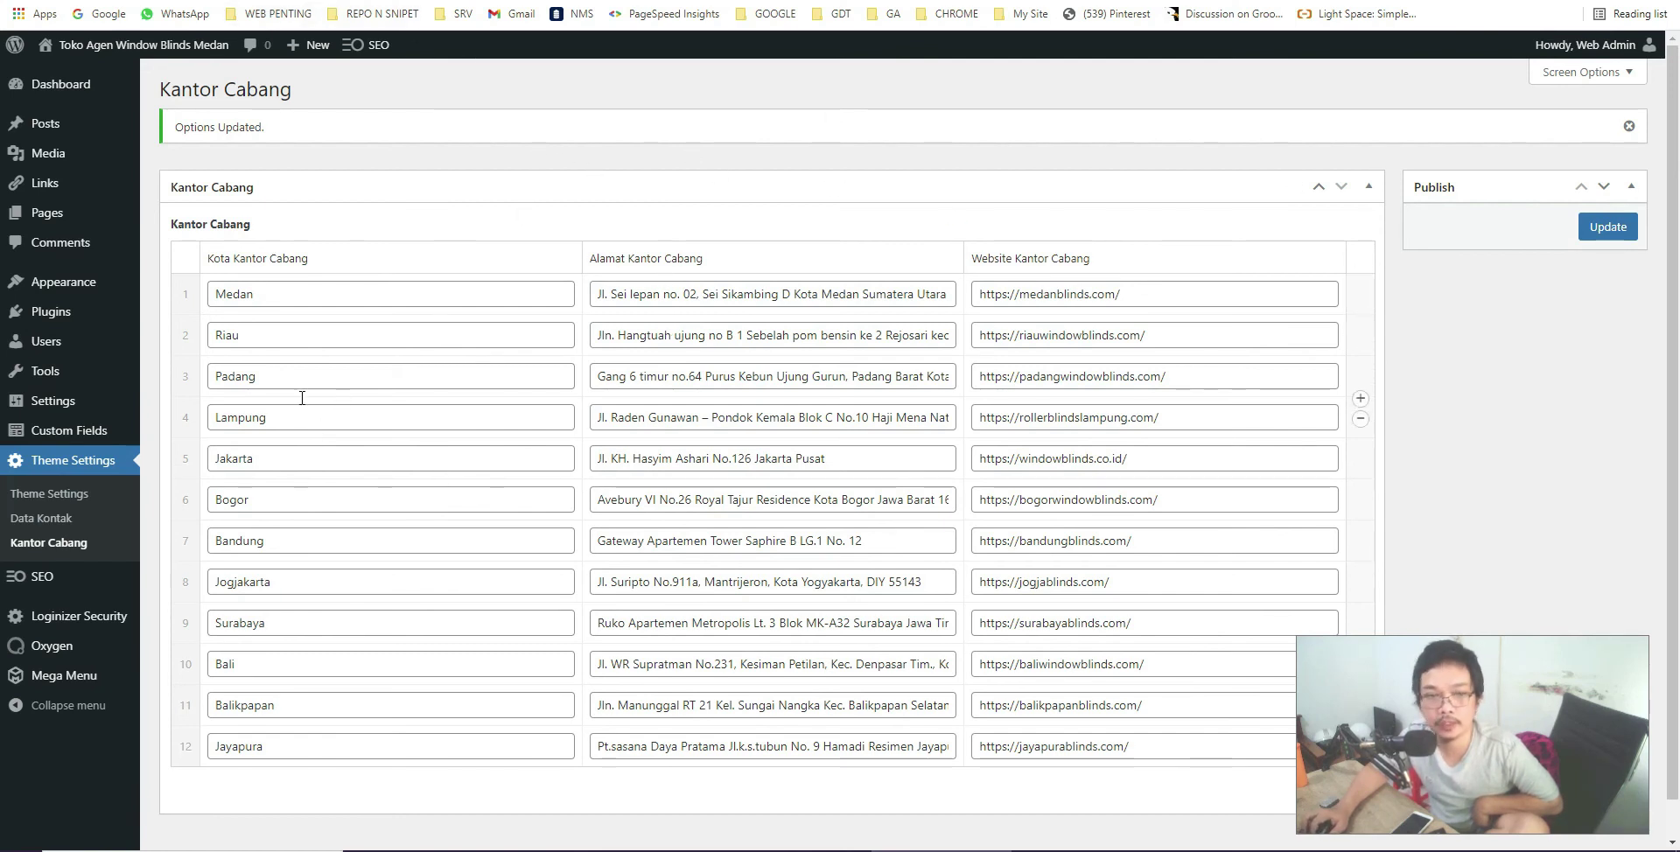
Review the branch cards on the Medan page, change the first Kantor Cabang city to Medang and update the options.
left_click(549, 0)
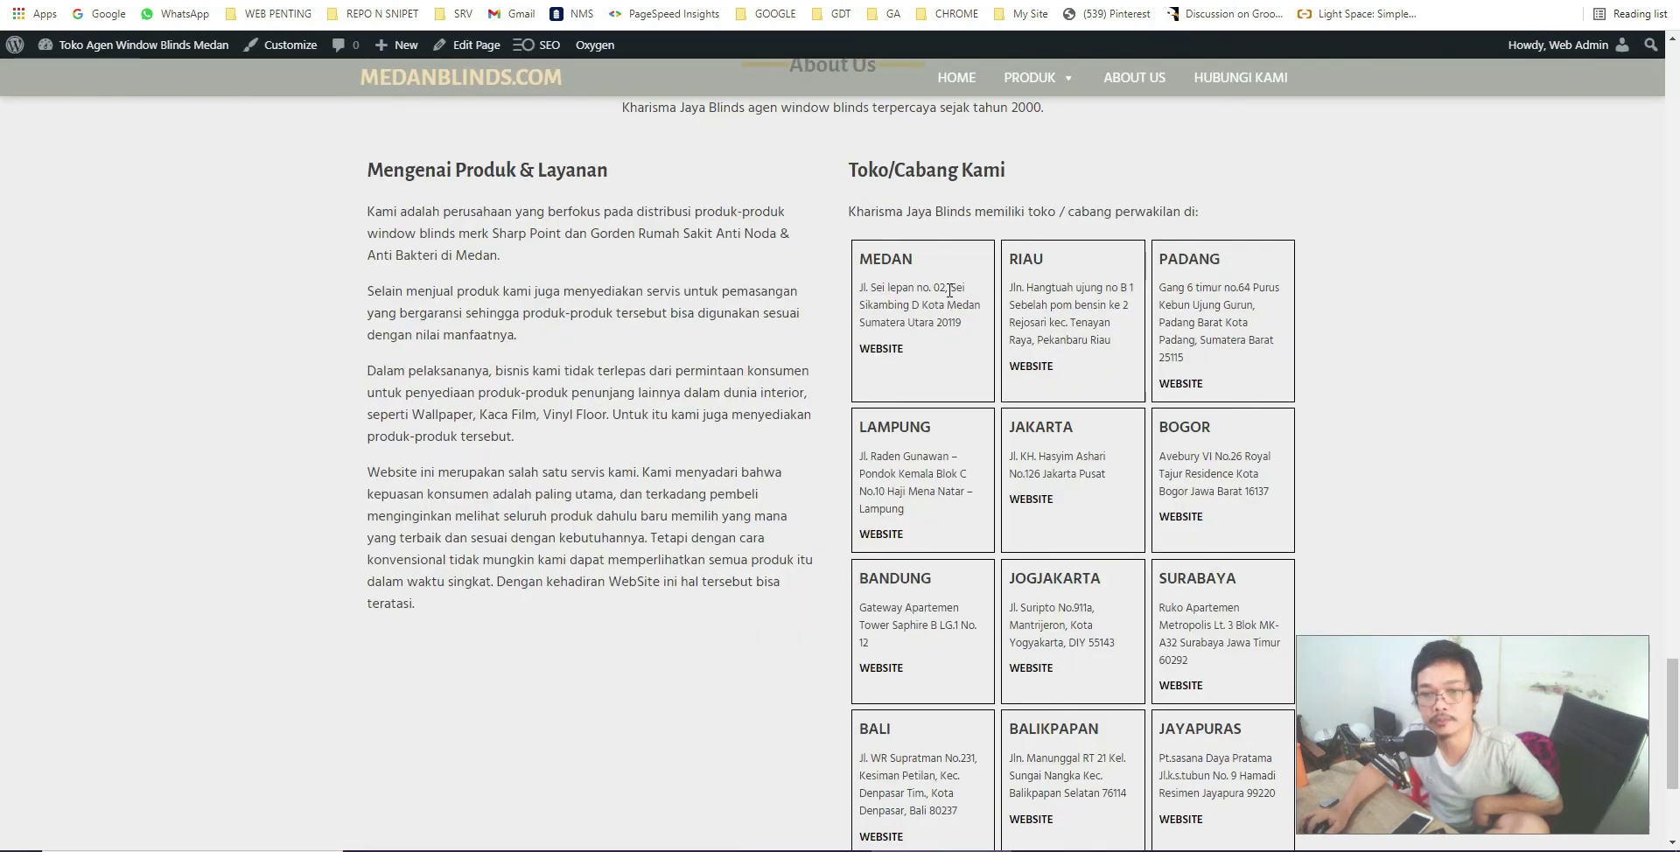
scroll(943, 445, "down", 3)
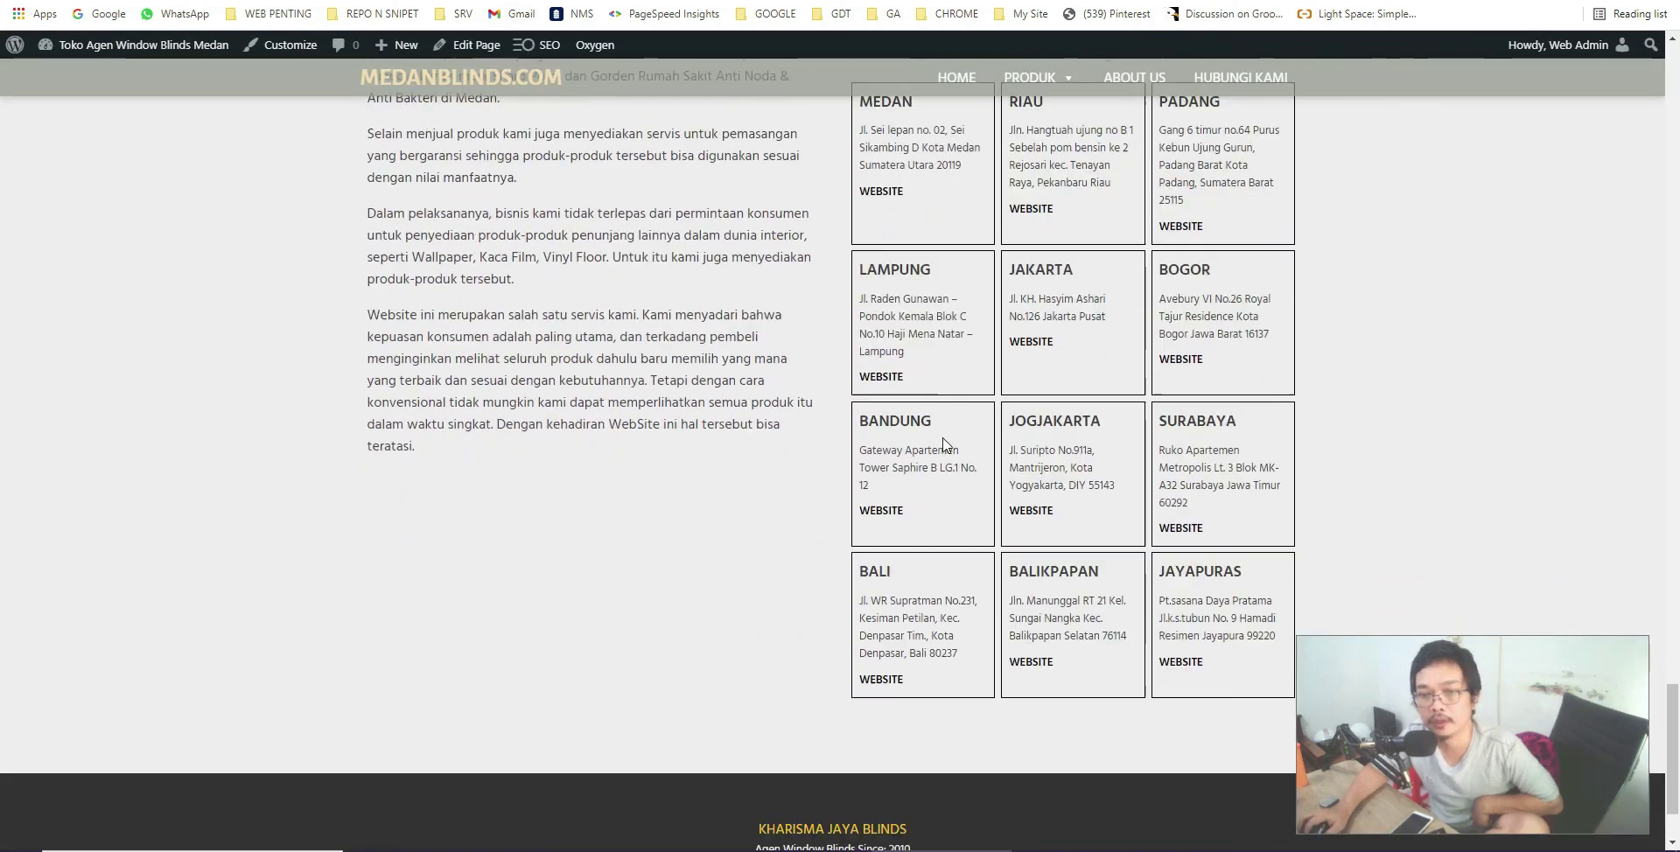
scroll(829, 364, "up", 5)
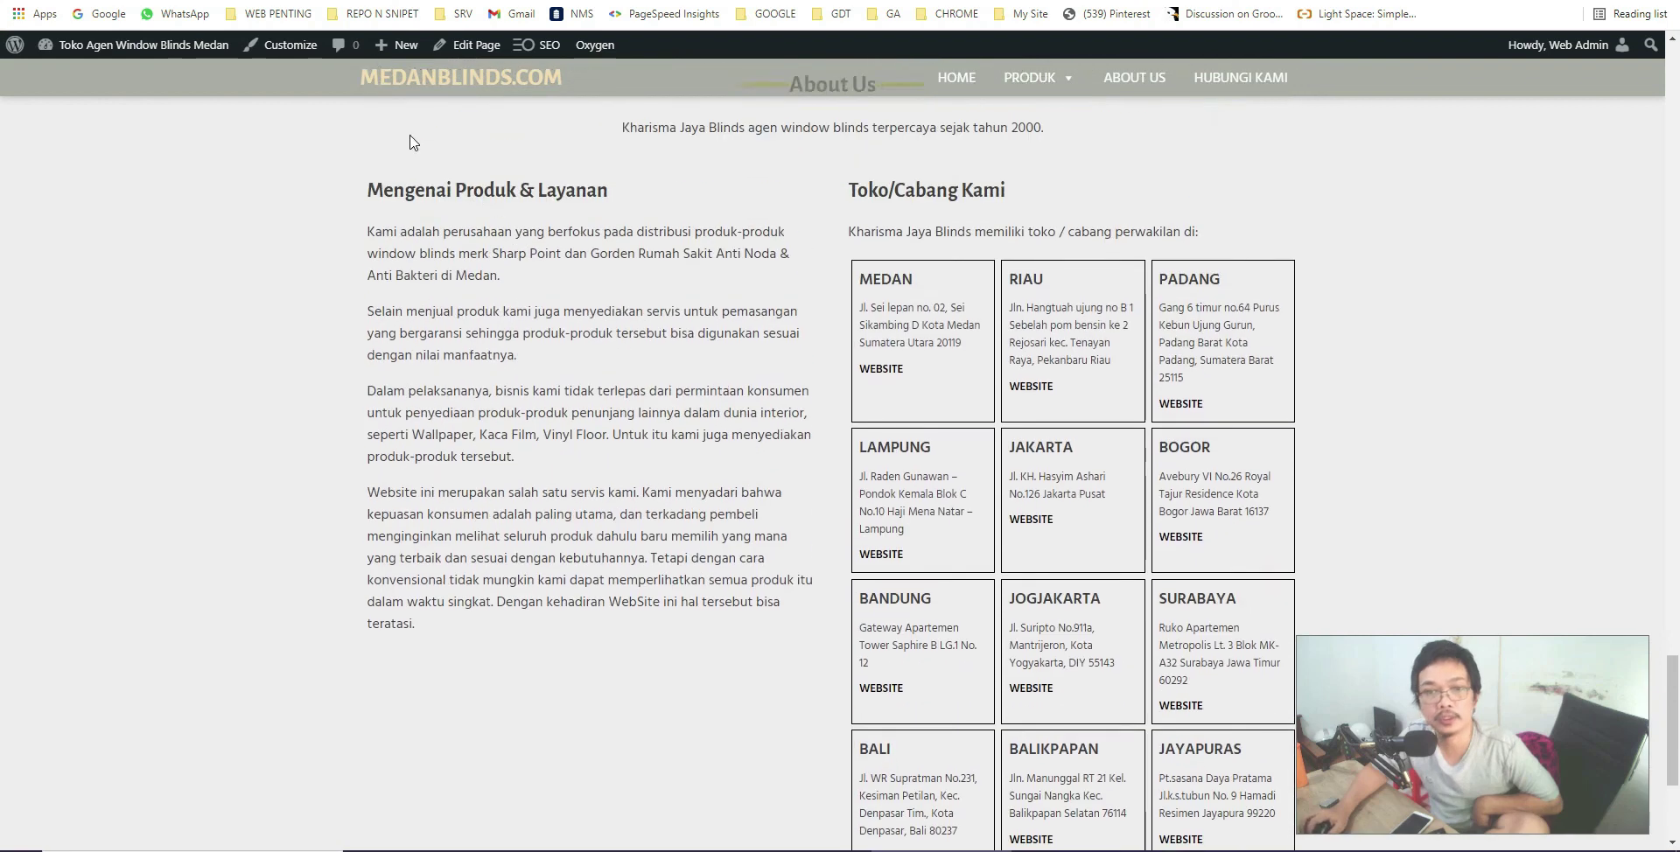
key("ctrl+shift+Tab")
left_click(327, 295)
type("g")
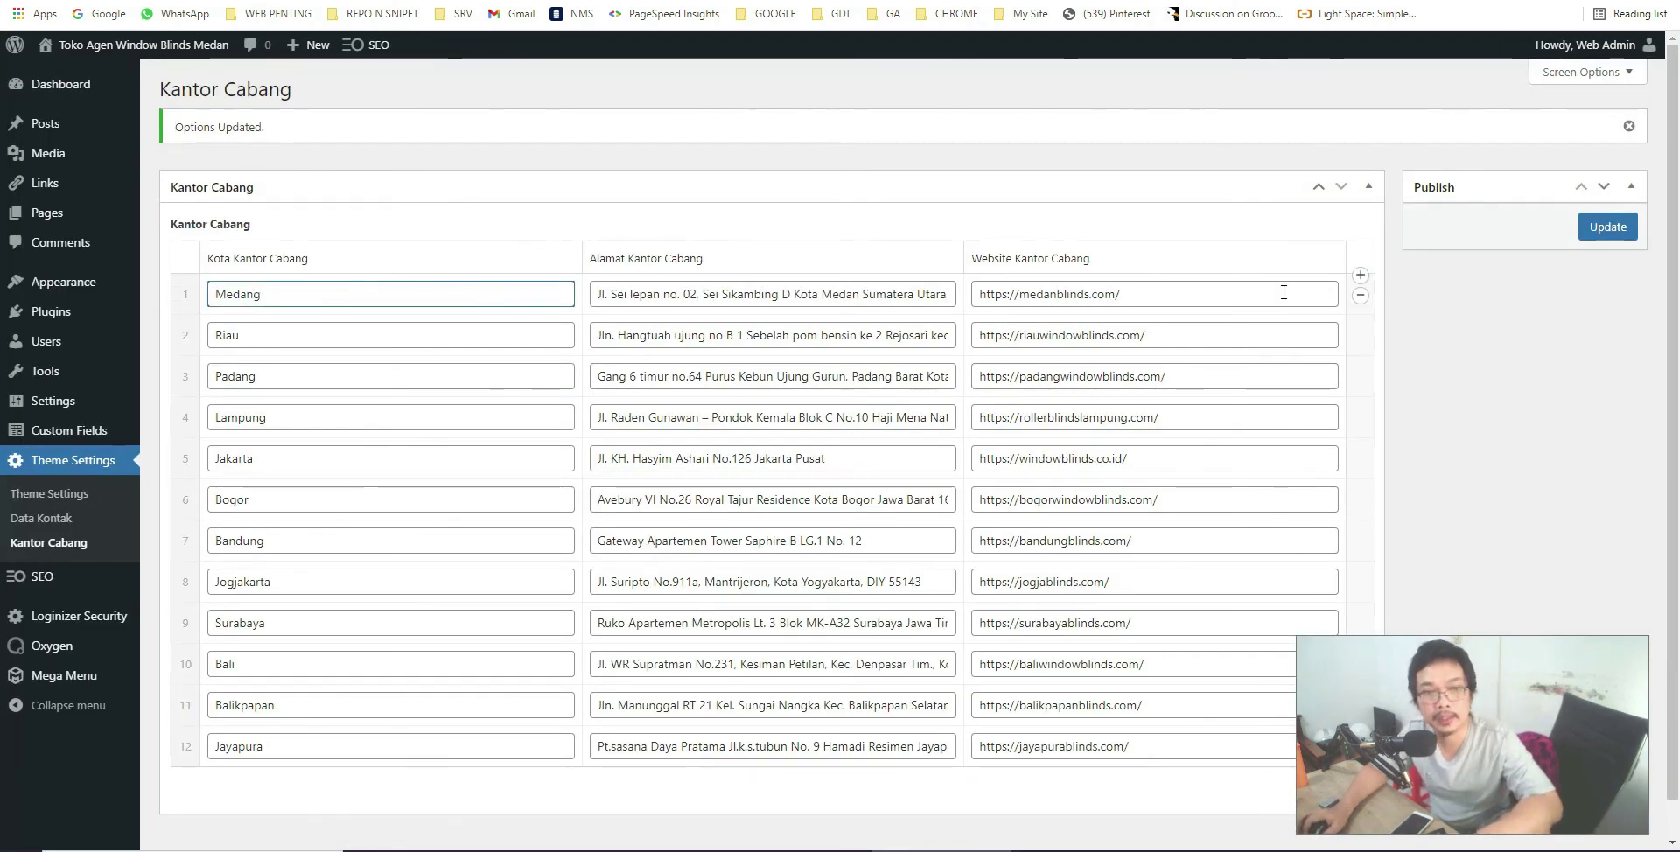
left_click(1610, 227)
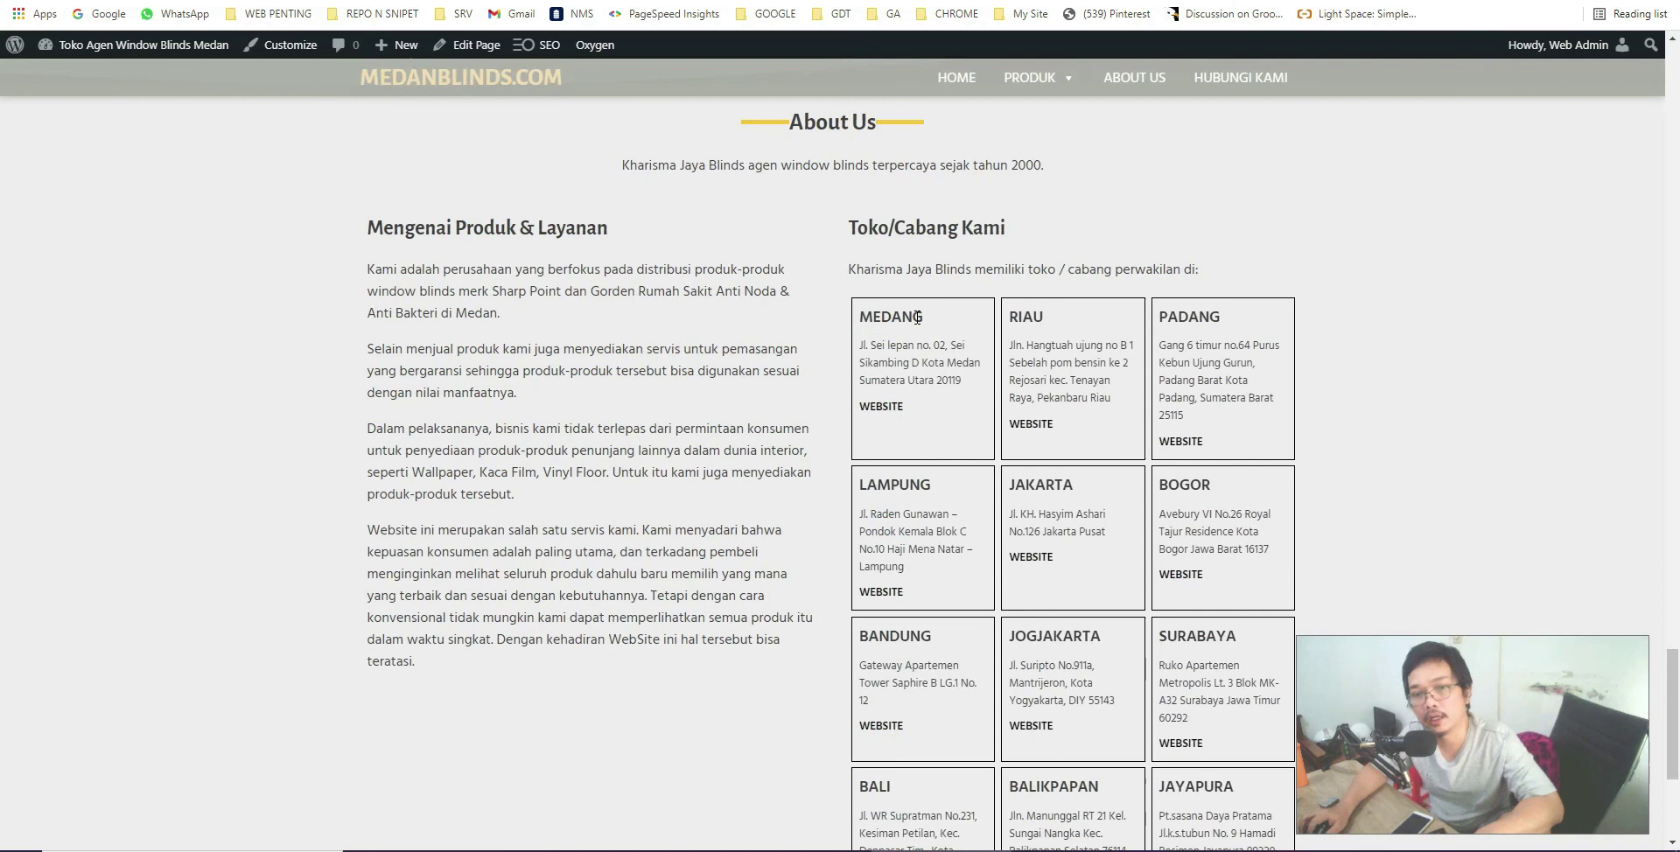
Restore the first Kantor Cabang city to Medan and update the options.
left_click(82, 1)
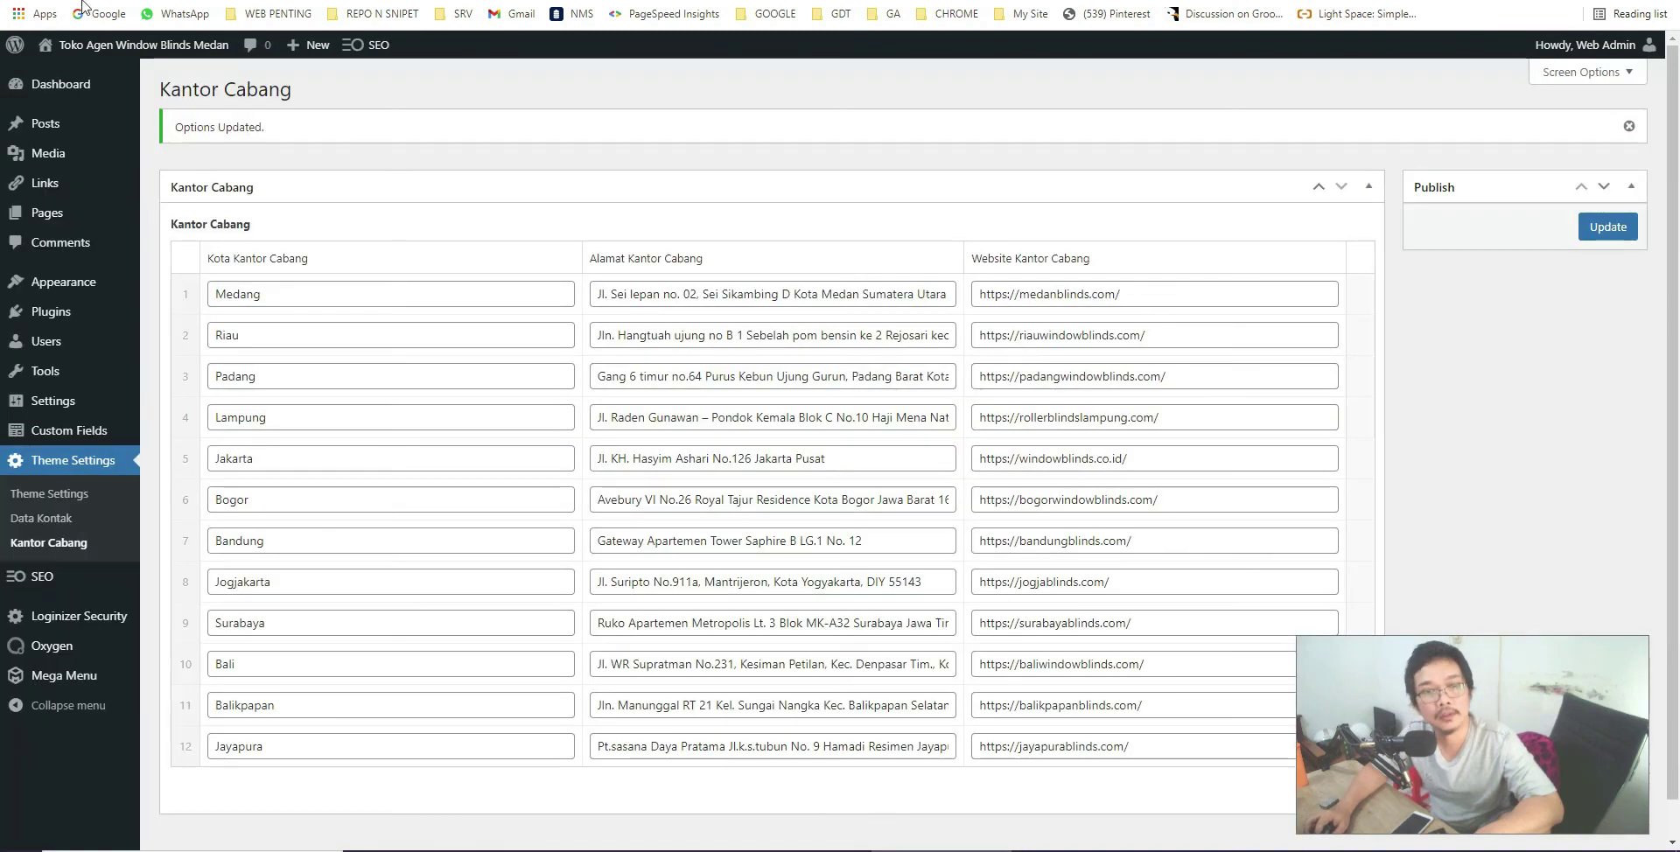
left_click(332, 293)
key("BackSpace")
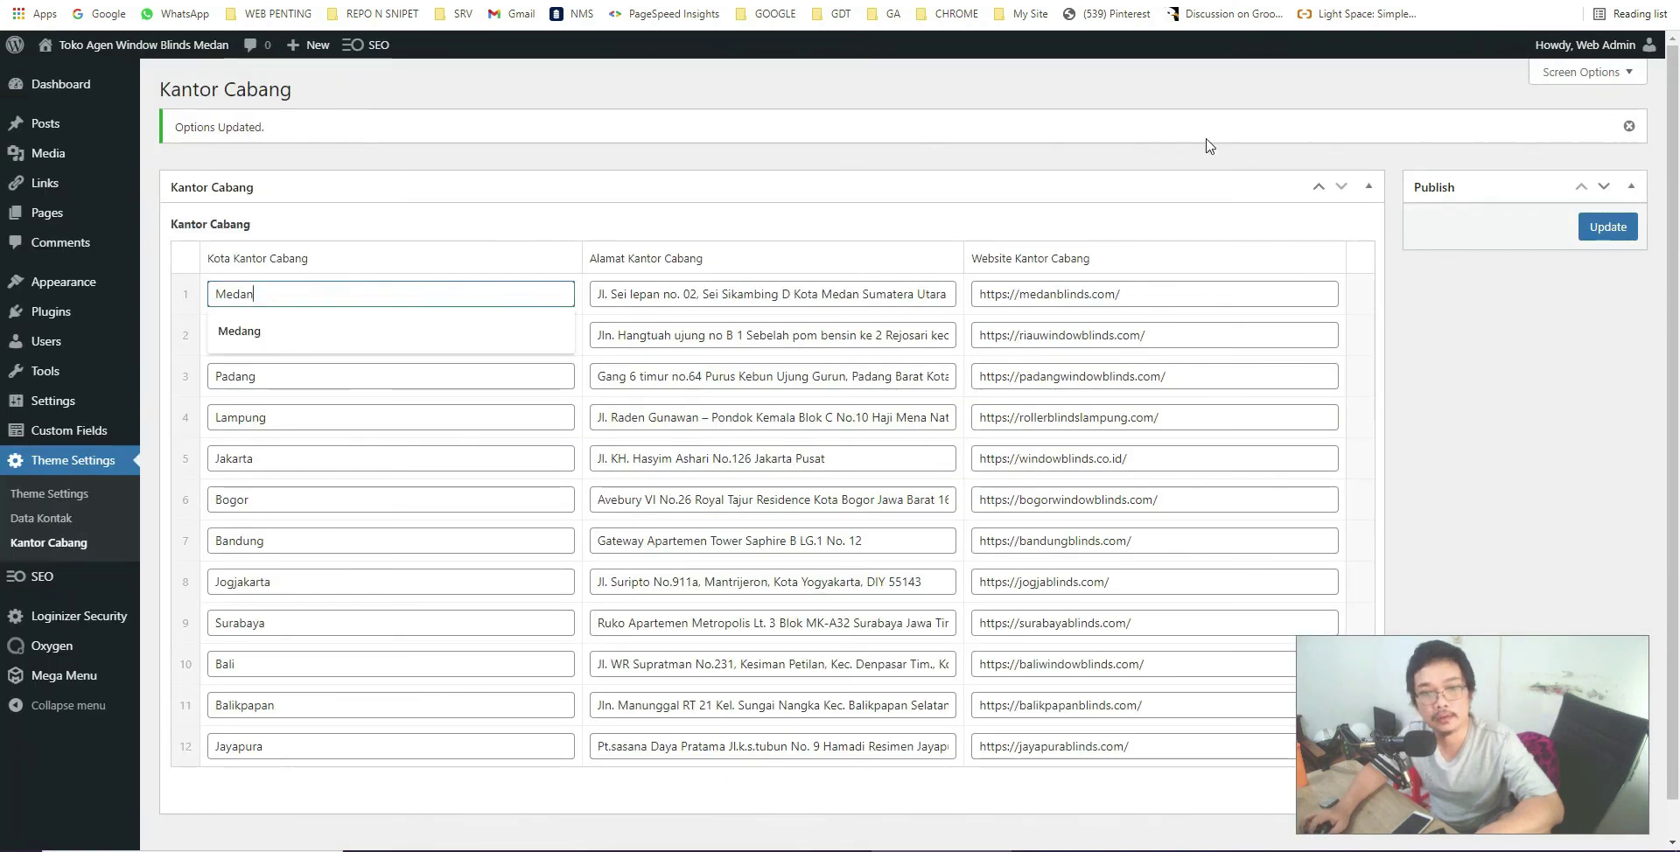
left_click(1633, 244)
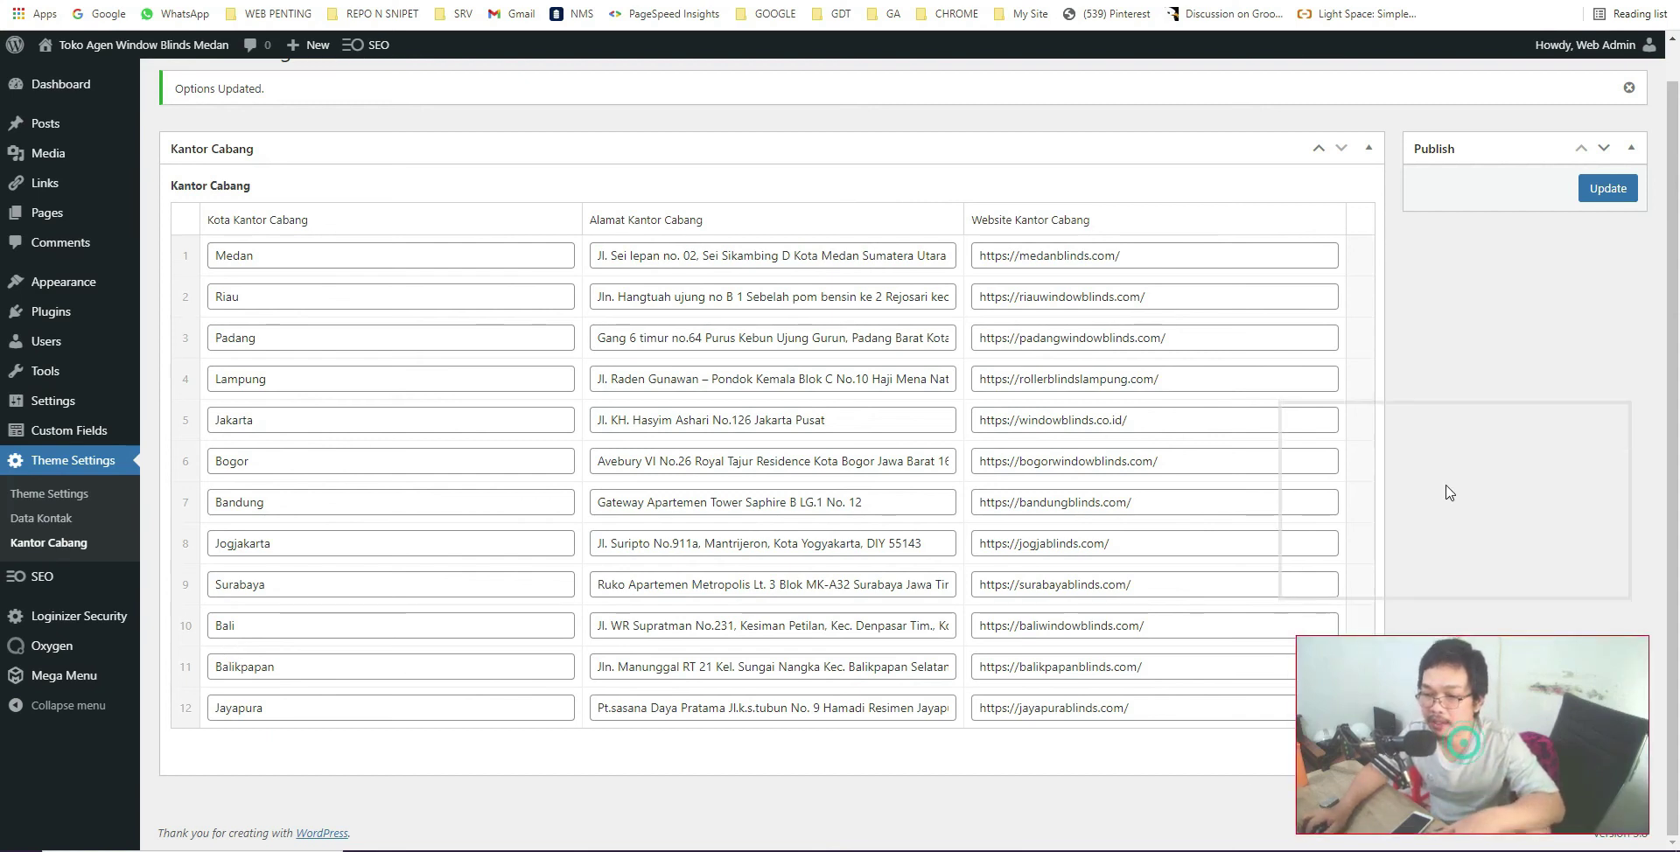
Add an empty 13th branch row and correct the company name in the Jayapura branch address to begin with PT. Sasana.
left_click(1330, 751)
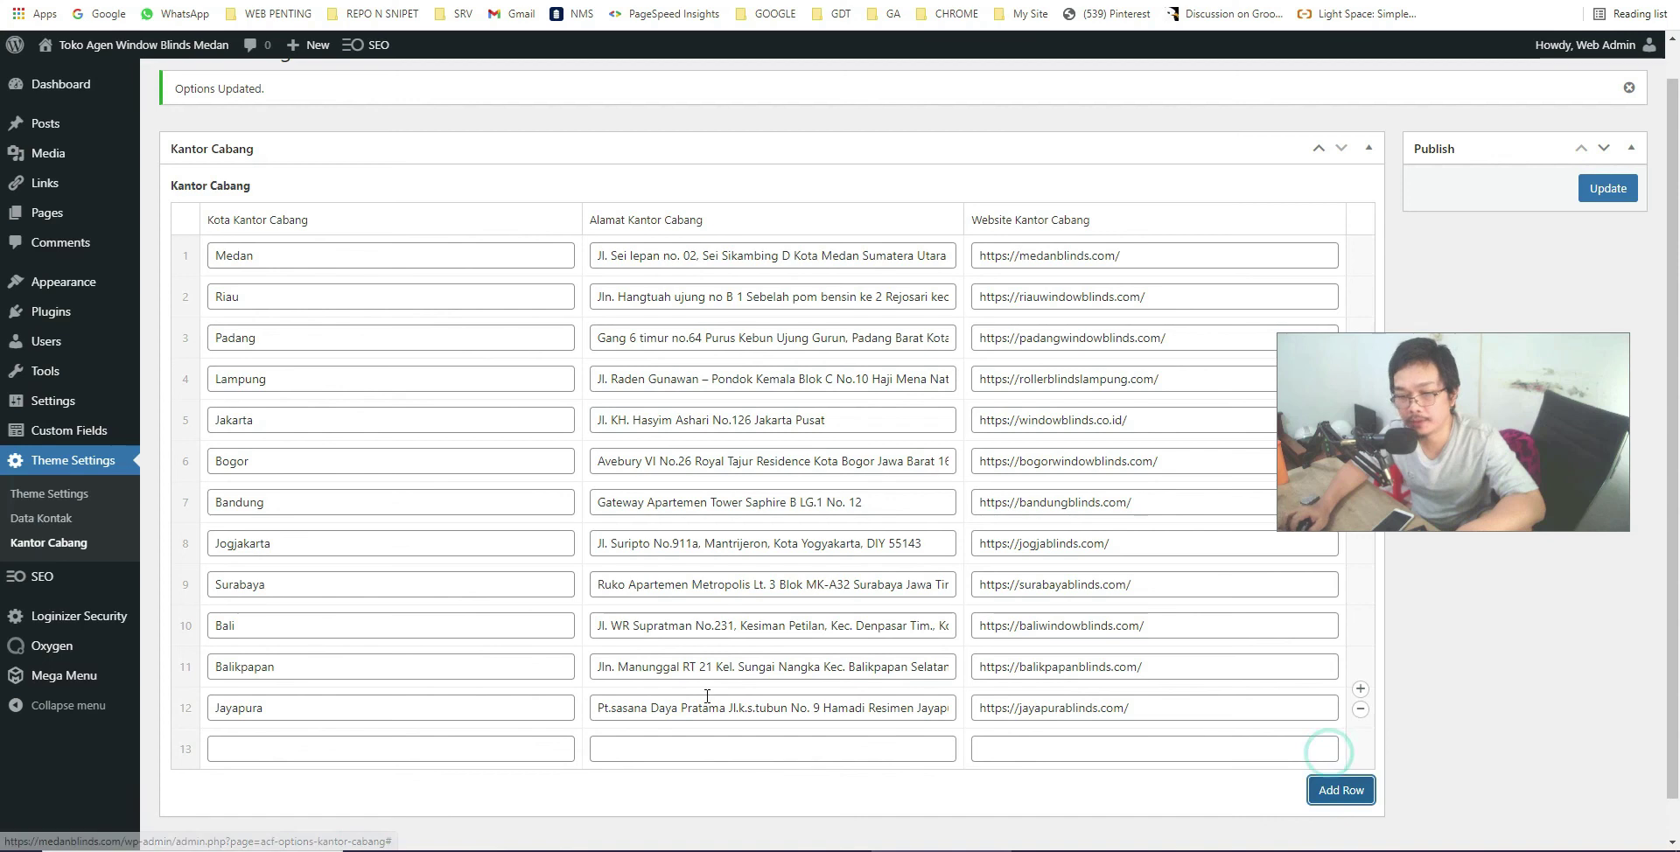
left_click(302, 750)
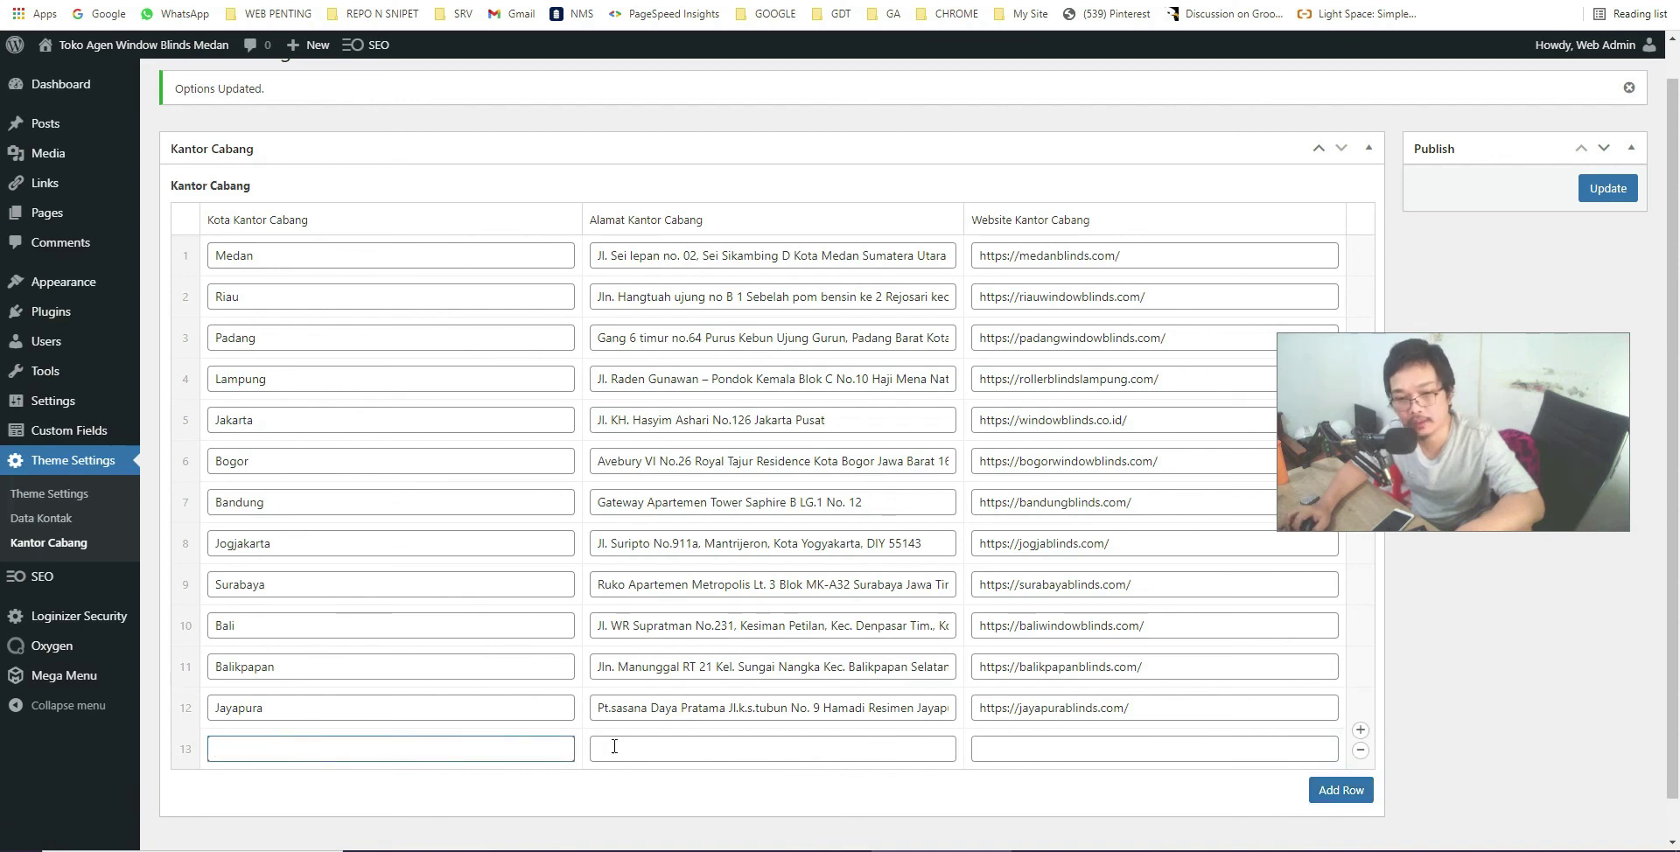
left_click(611, 708)
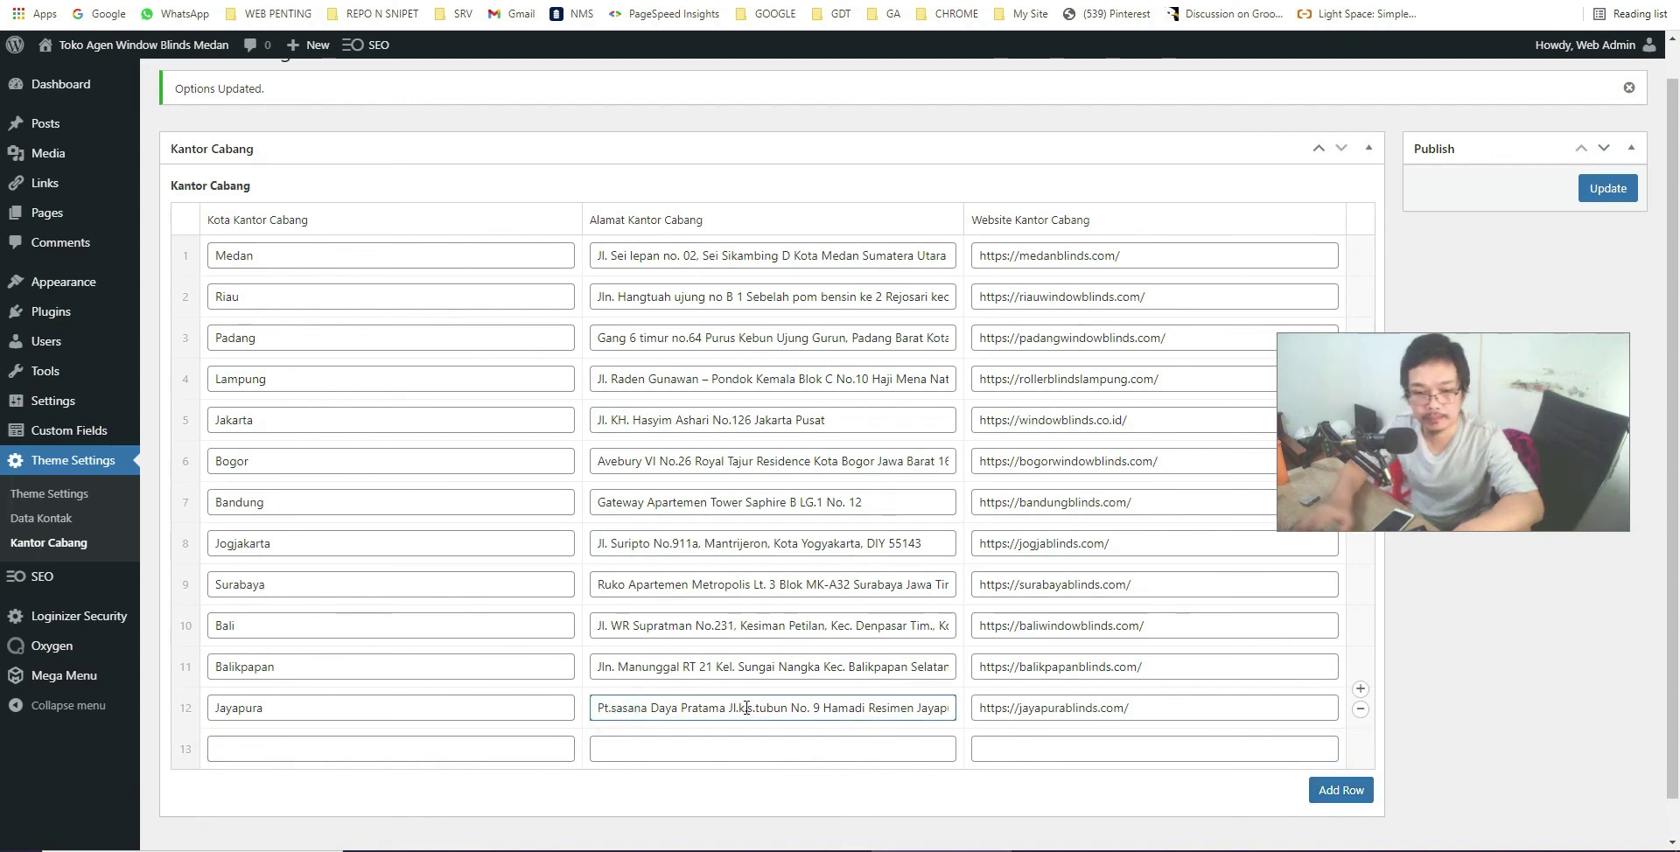
key("BackSpace")
type("T. S")
key("Delete")
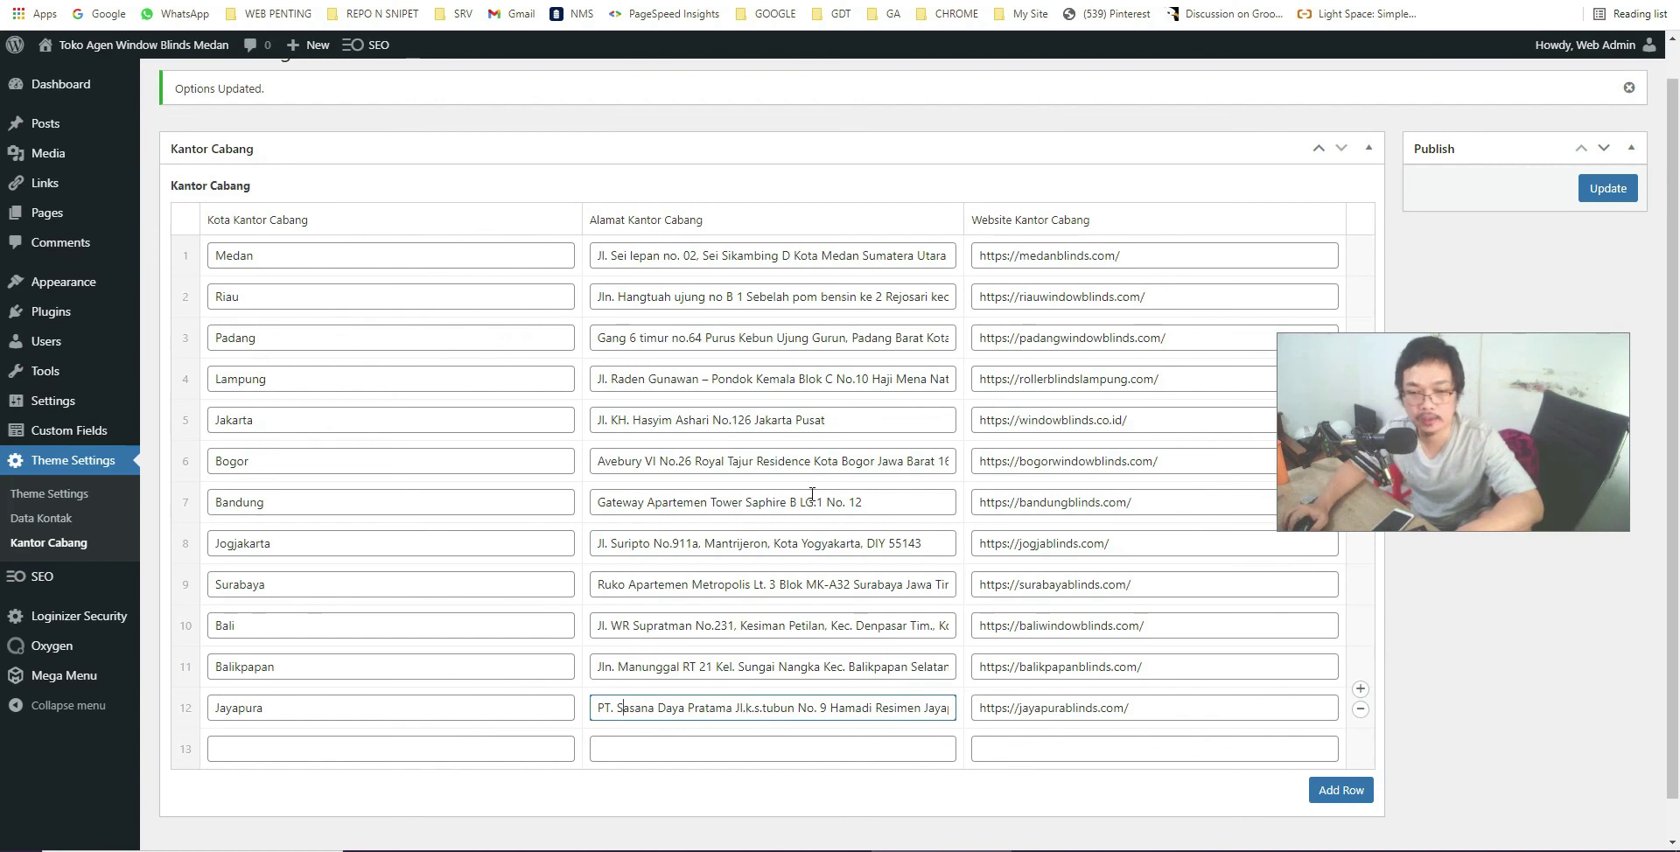
Look over the branch cards on the site page and close the new field group without saving it.
key("ctrl+Tab")
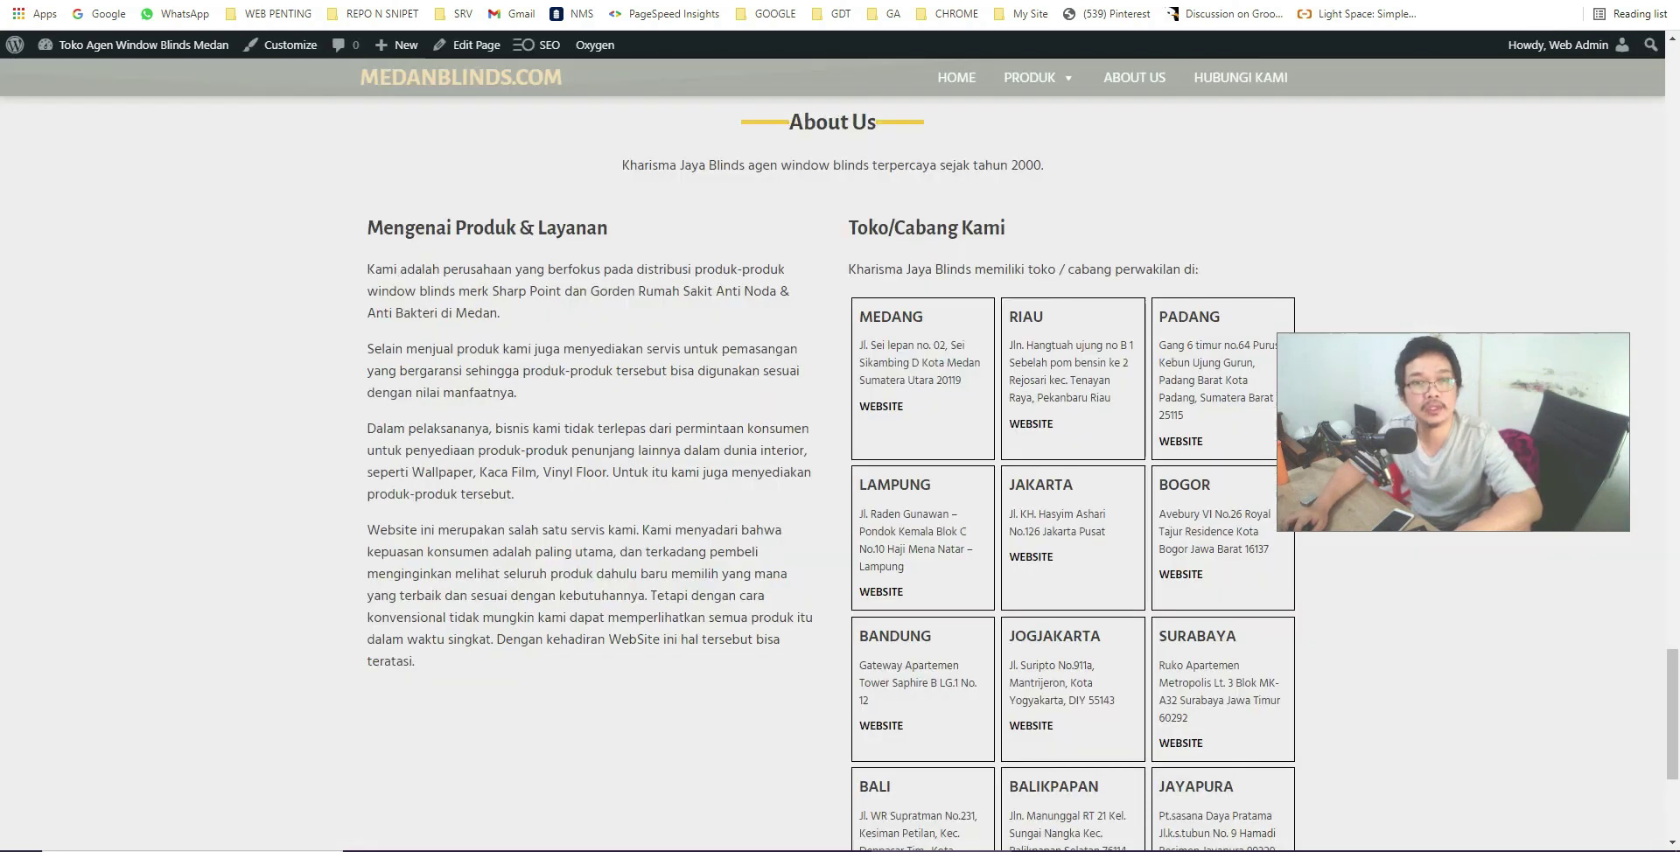
scroll(1129, 688, "down", 1)
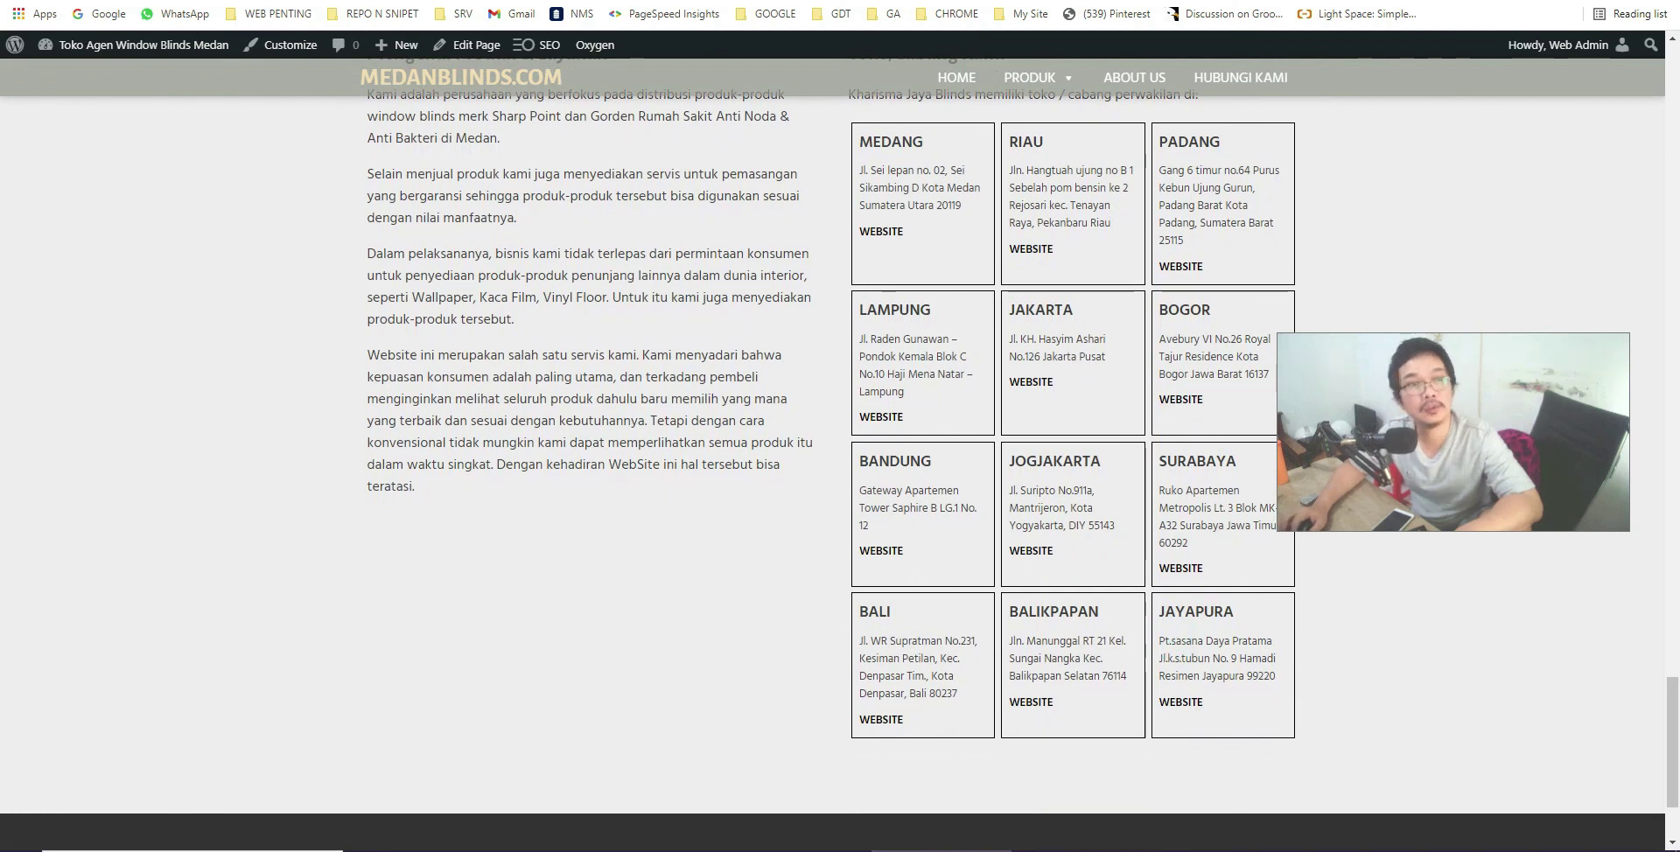
key("ctrl+Tab")
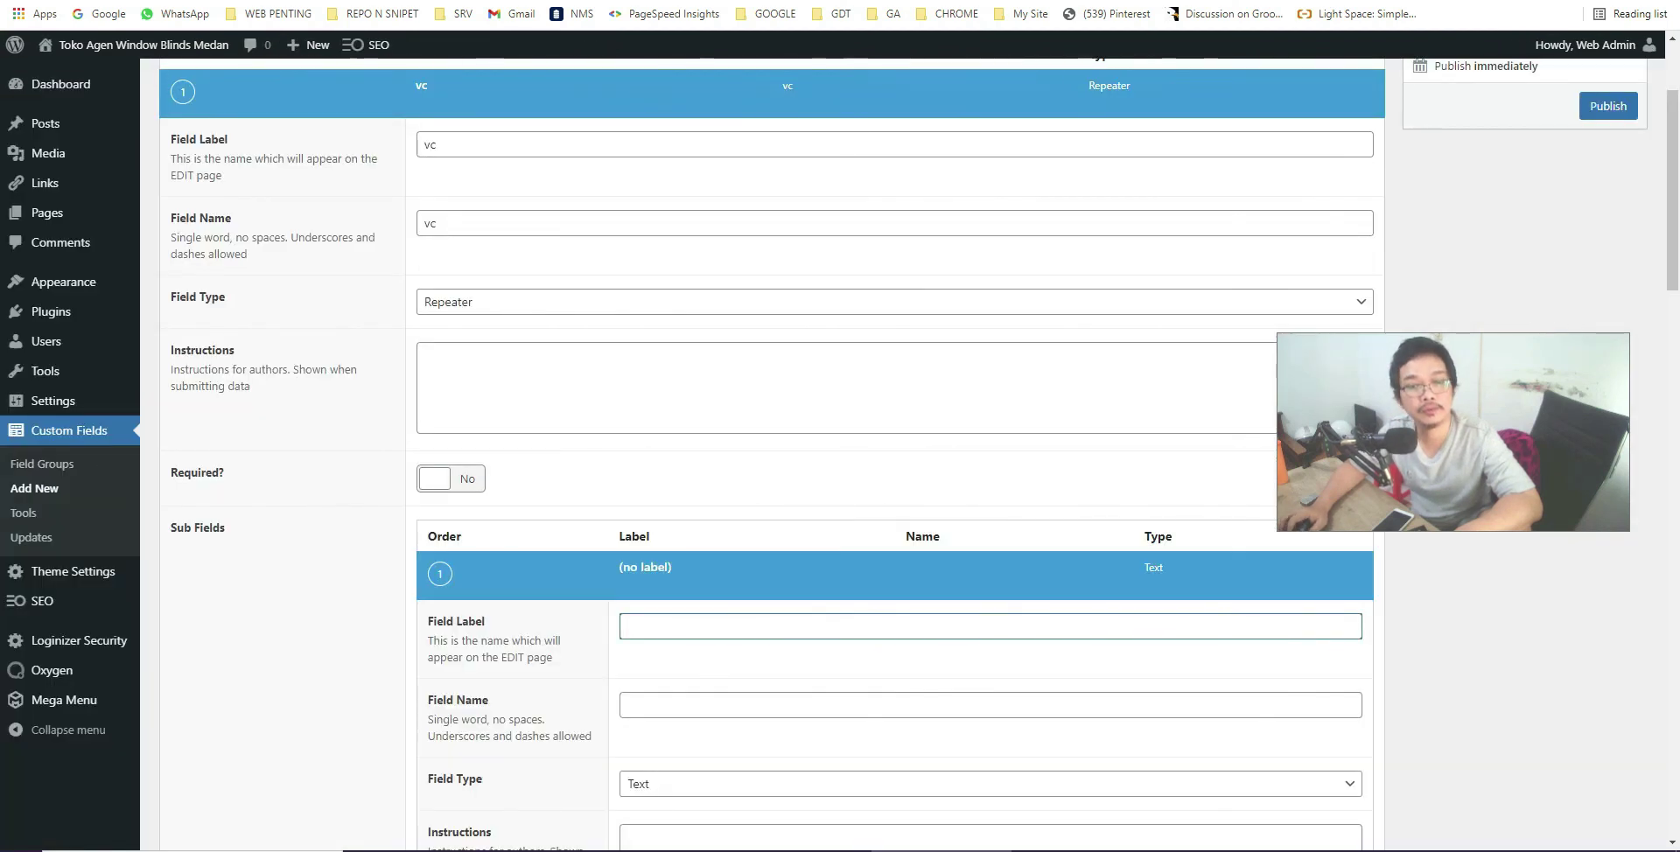
key("ctrl+w")
left_click(925, 84)
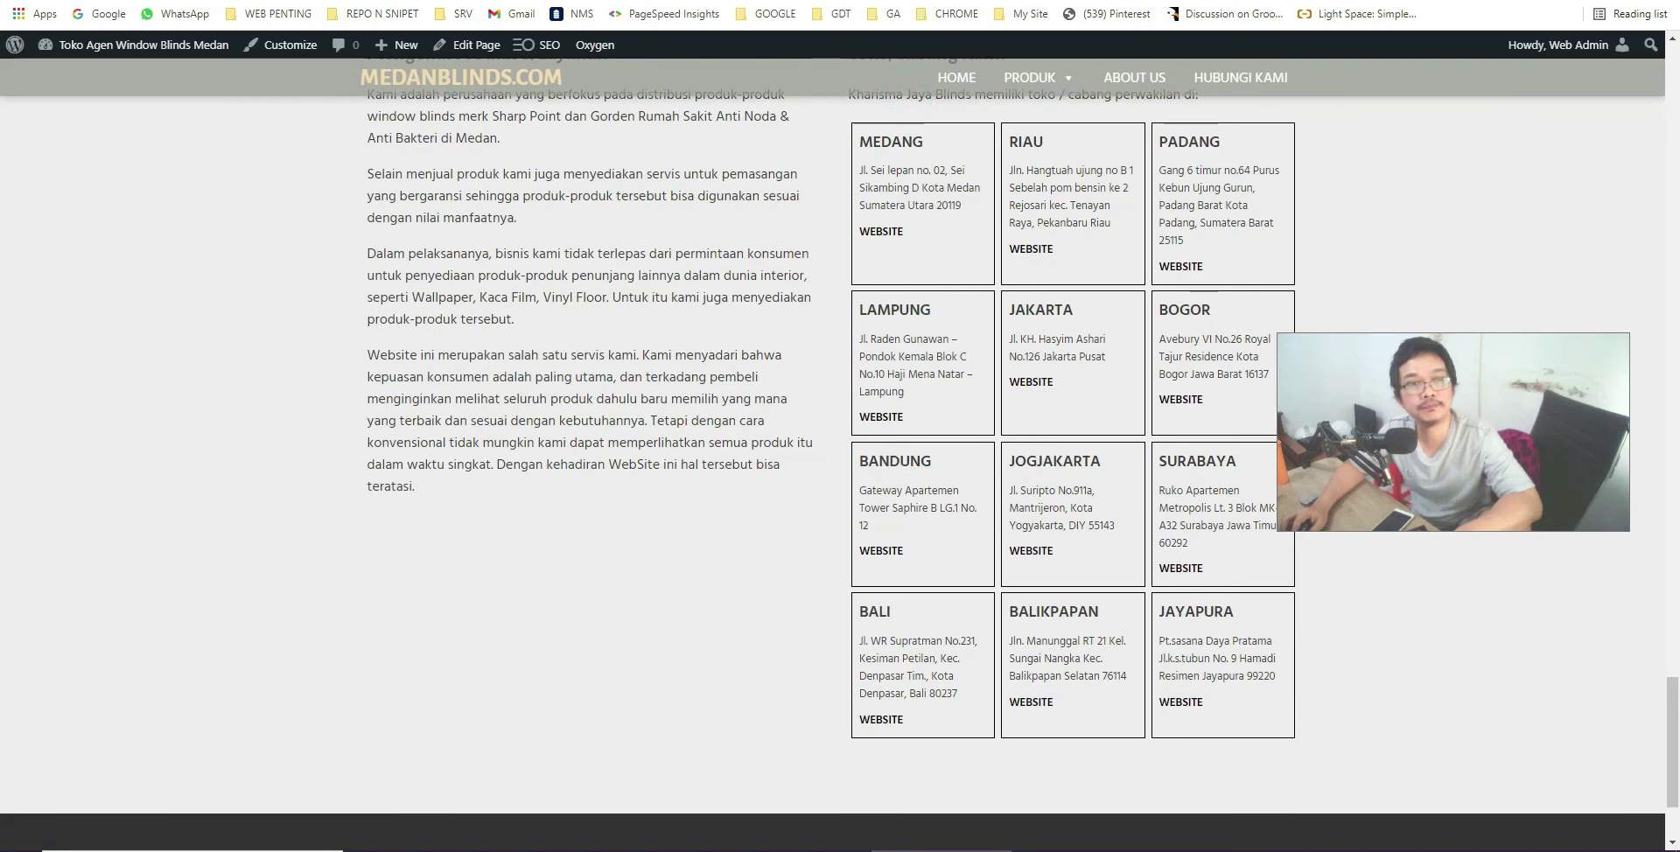
key("ctrl+Tab")
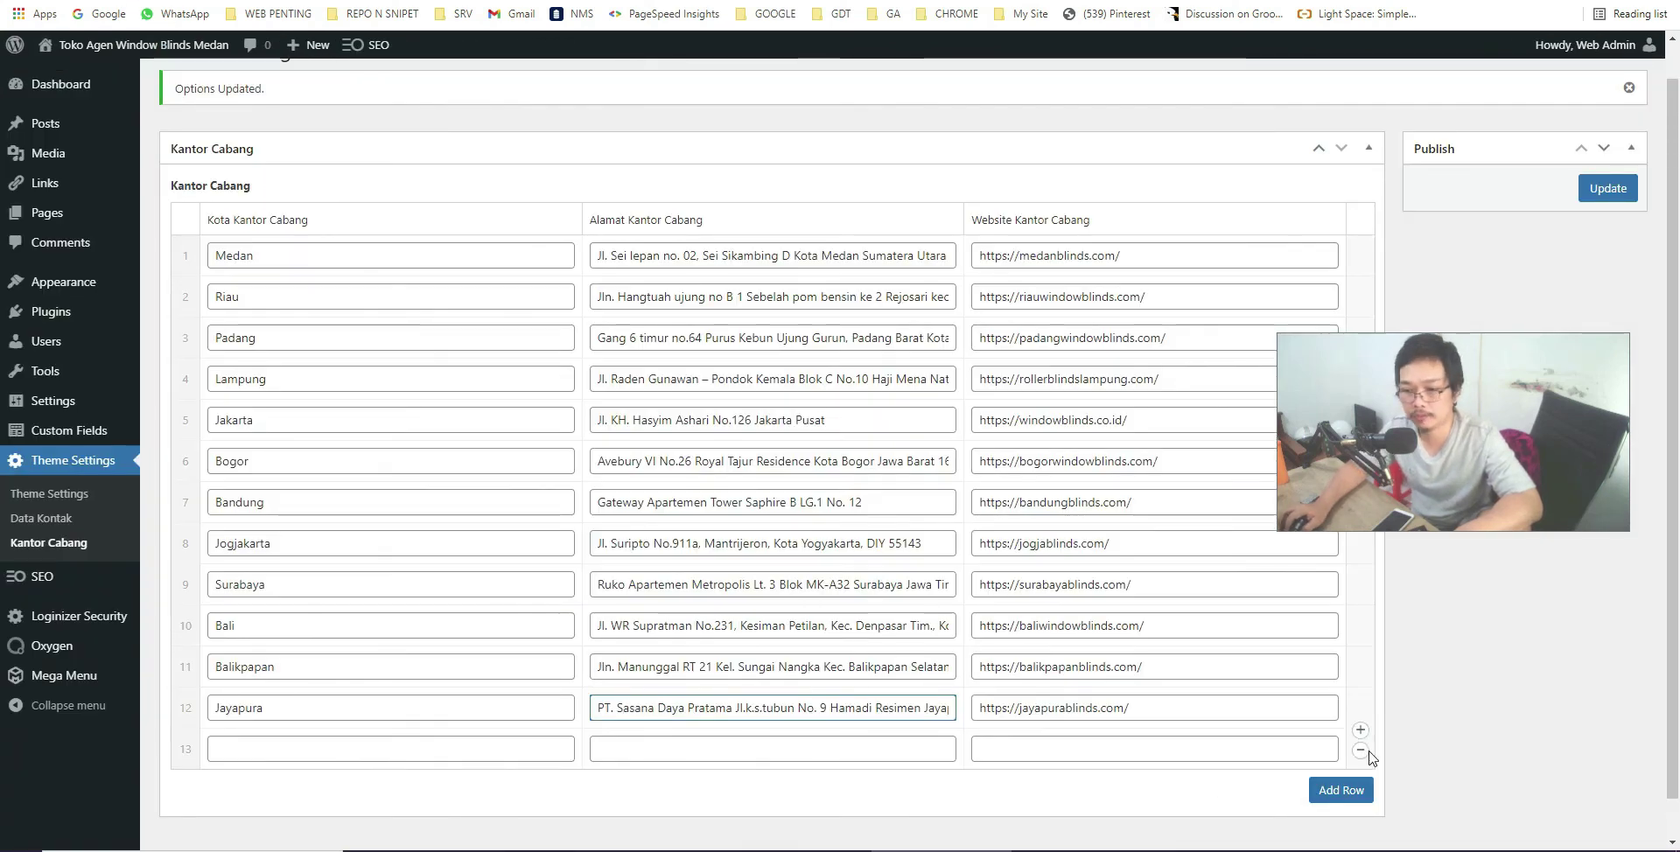
Remove the empty 13th row from the Kantor Cabang list and update the options.
left_click(1359, 751)
left_click(1376, 724)
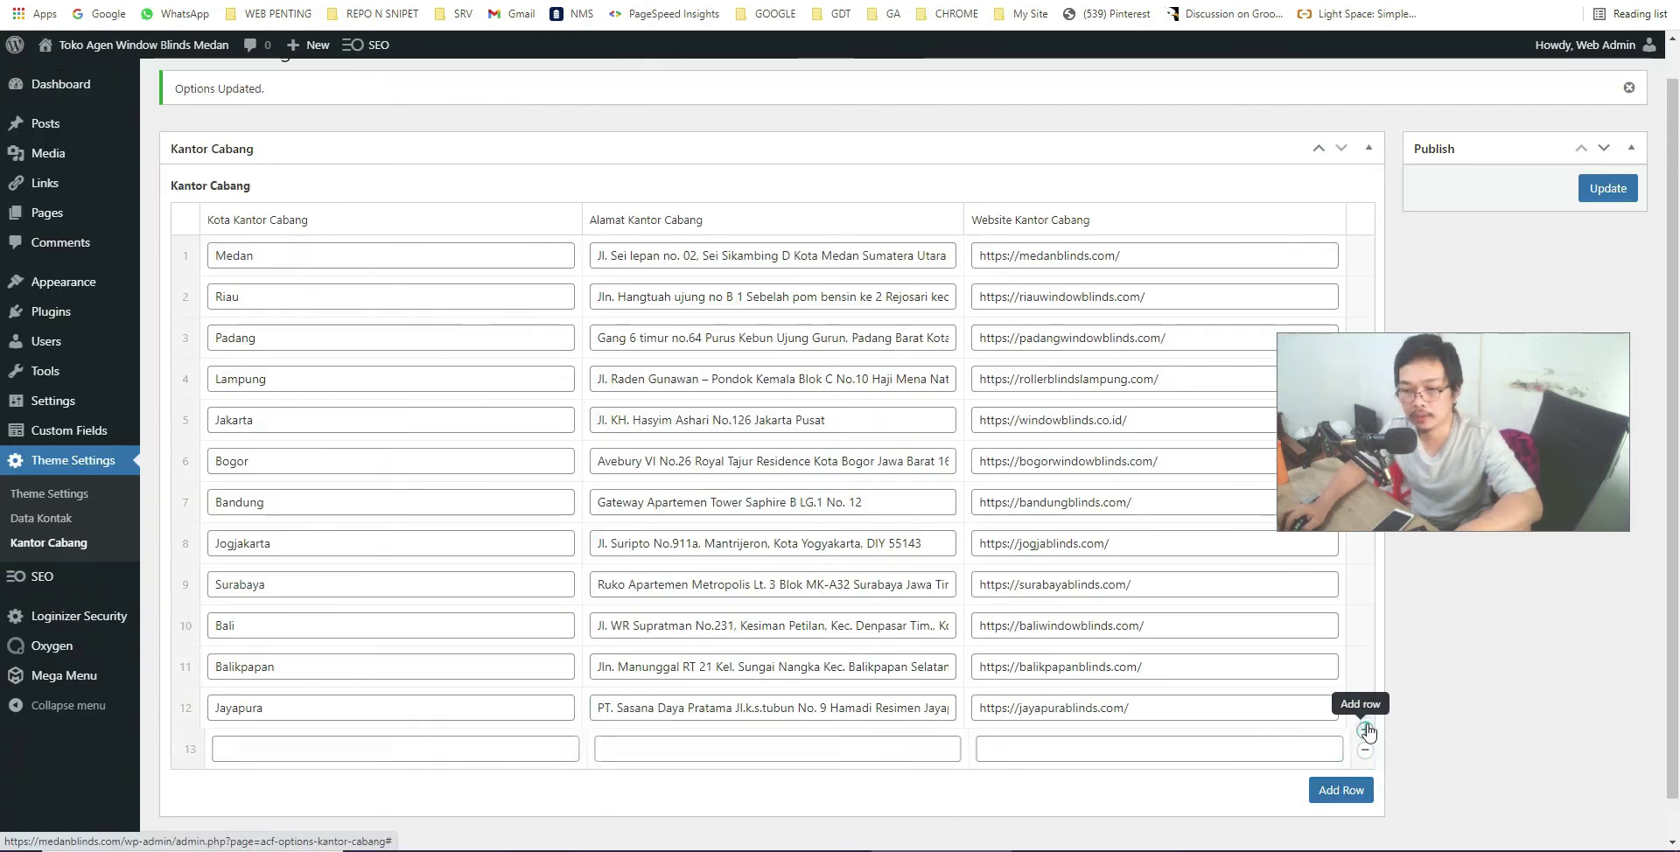
left_click(1344, 750)
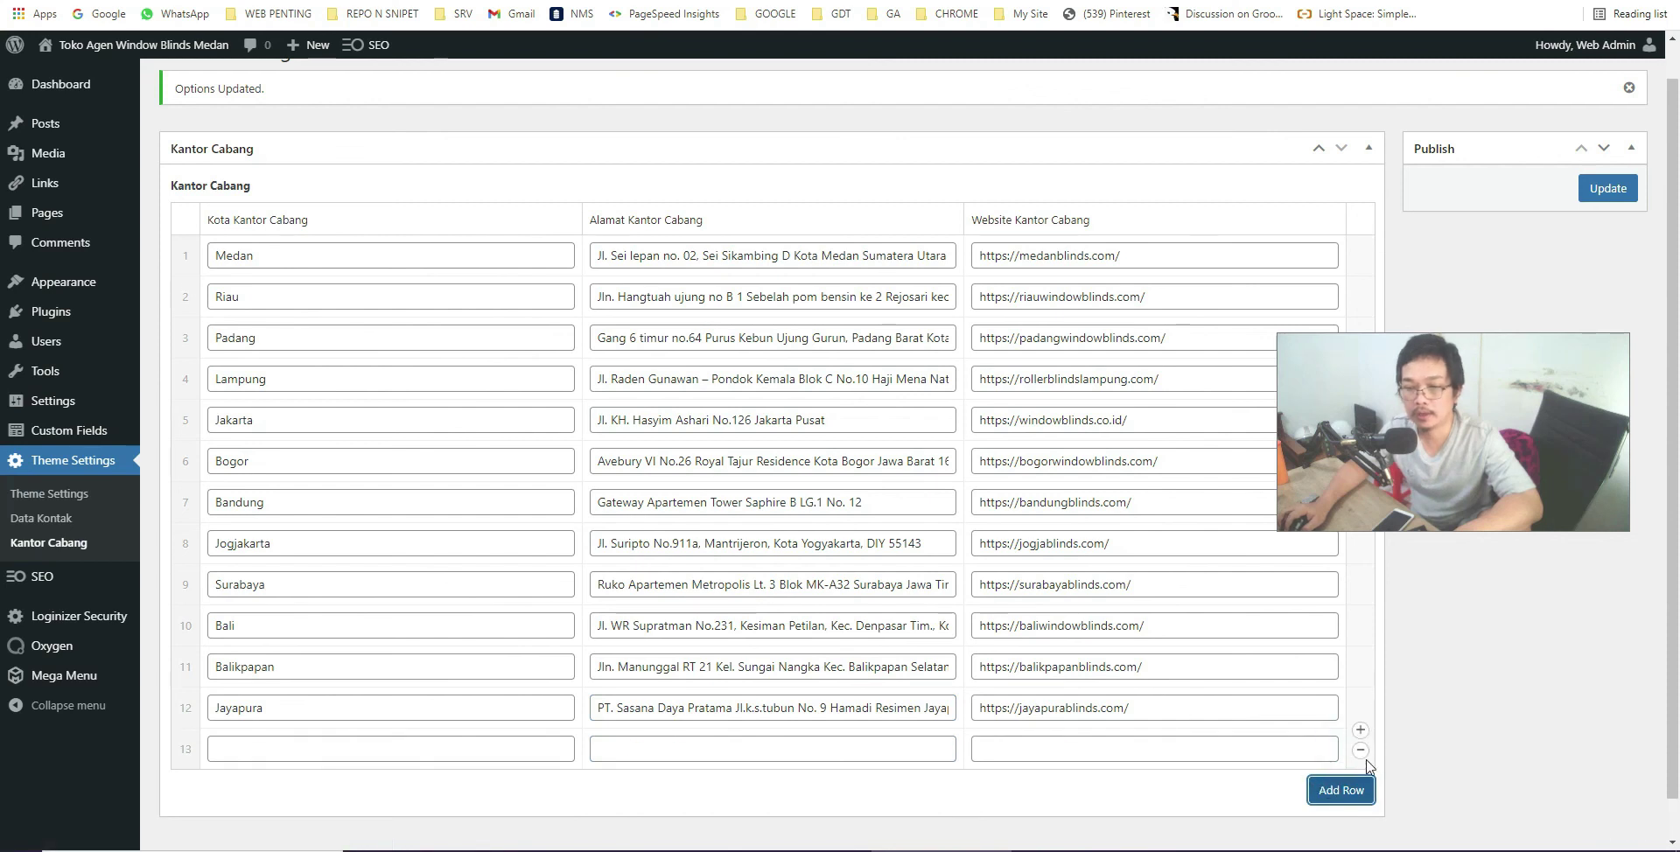
left_click(1357, 752)
left_click(1370, 726)
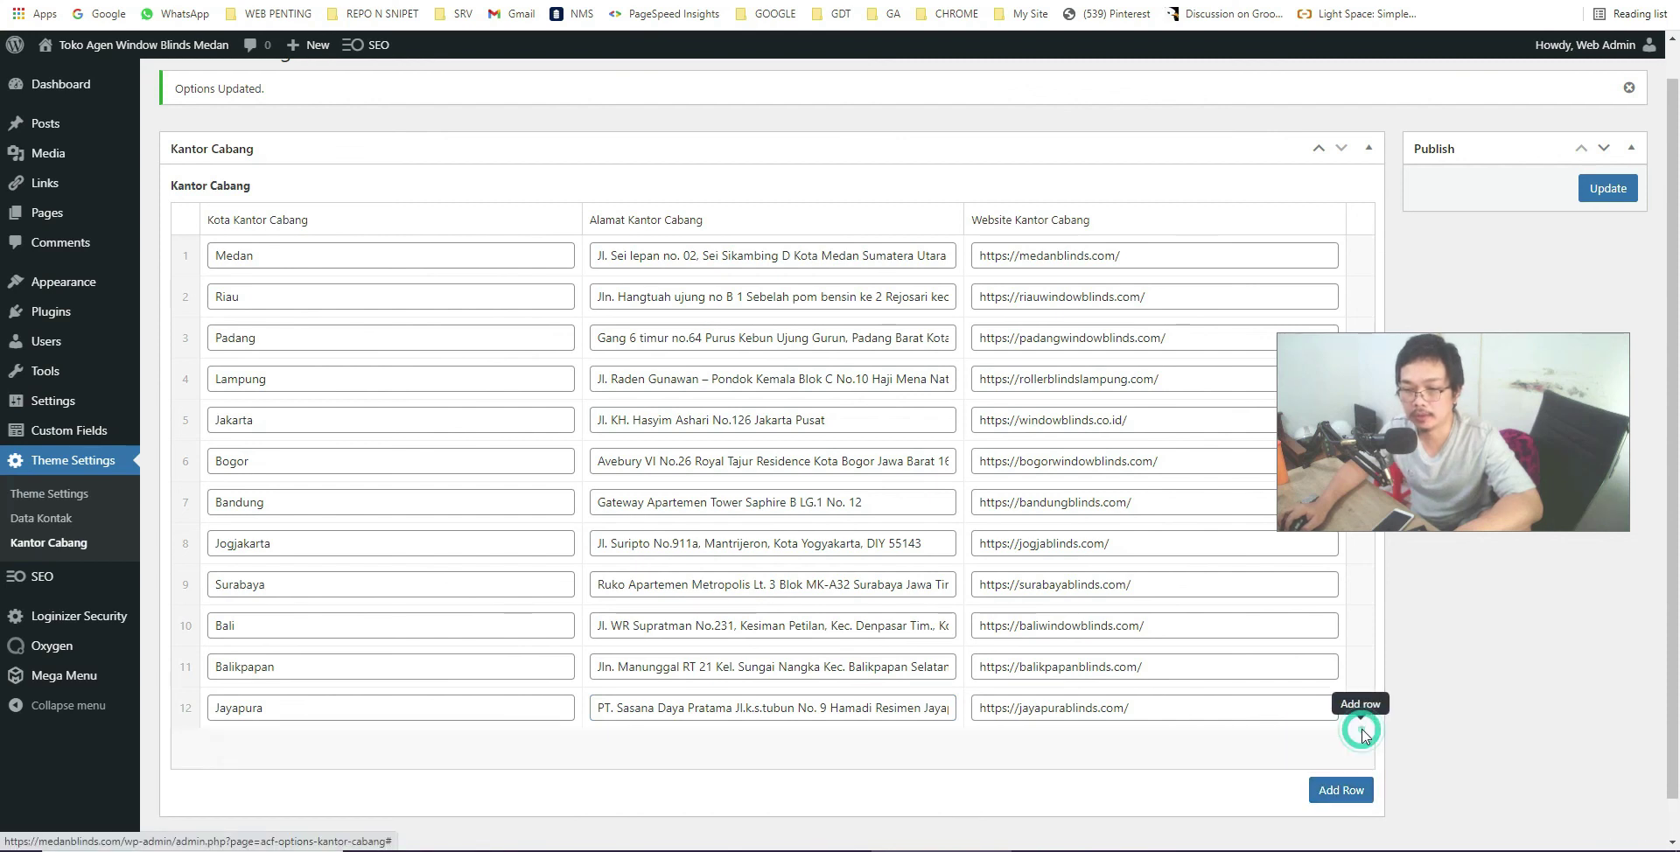
left_click(1601, 188)
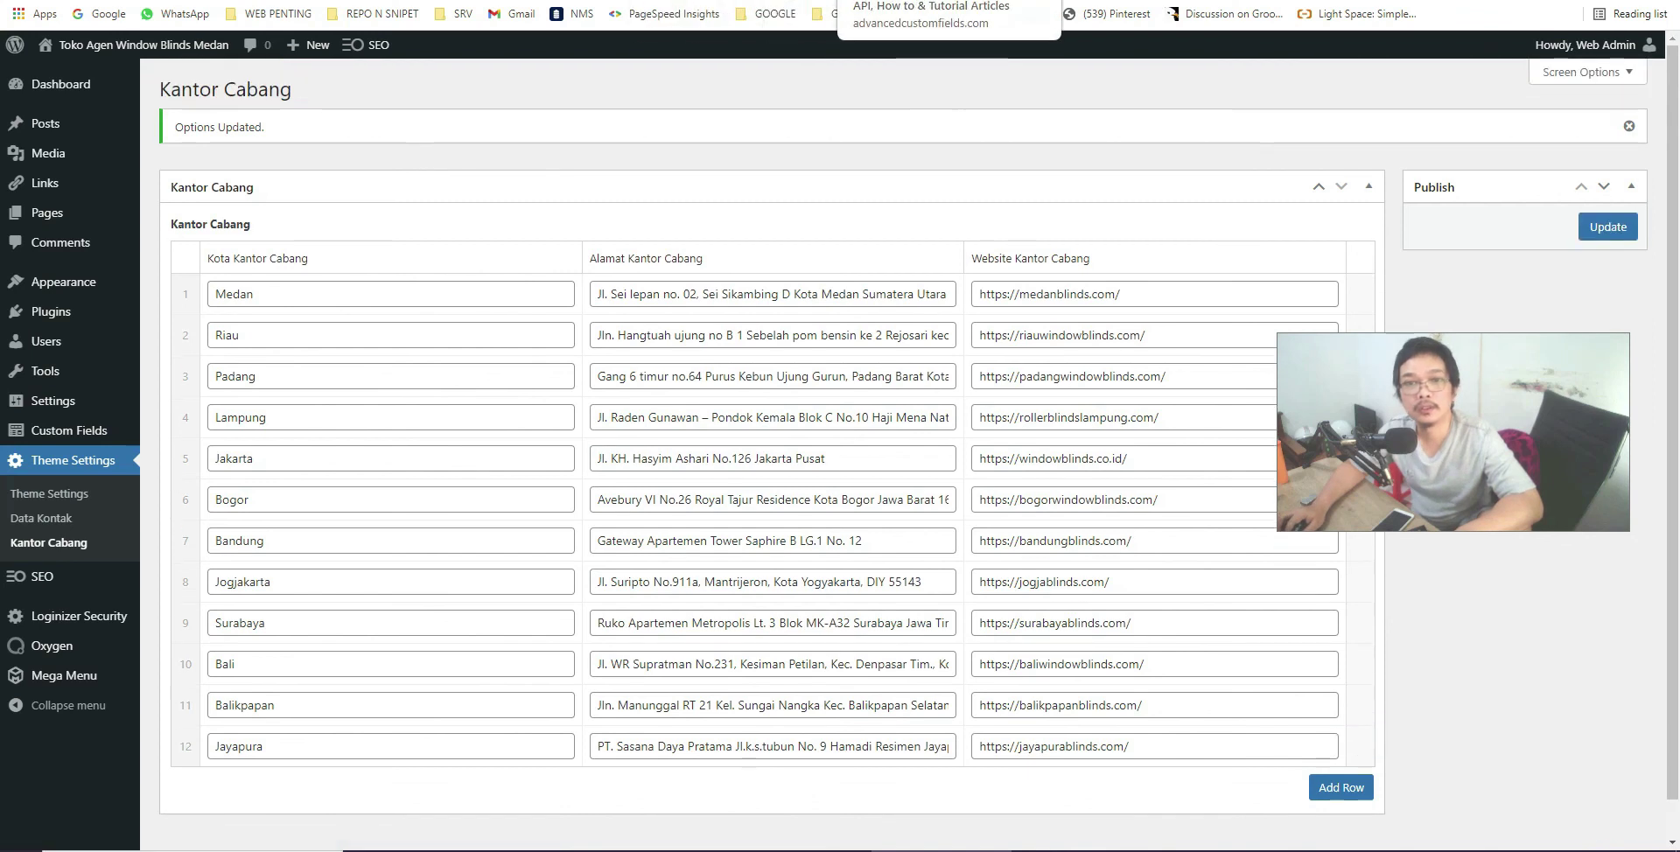
Reload the Medan site page and check the Medan and Jayapura branch cards under Toko/Cabang Kami.
left_click(254, 0)
key("F5")
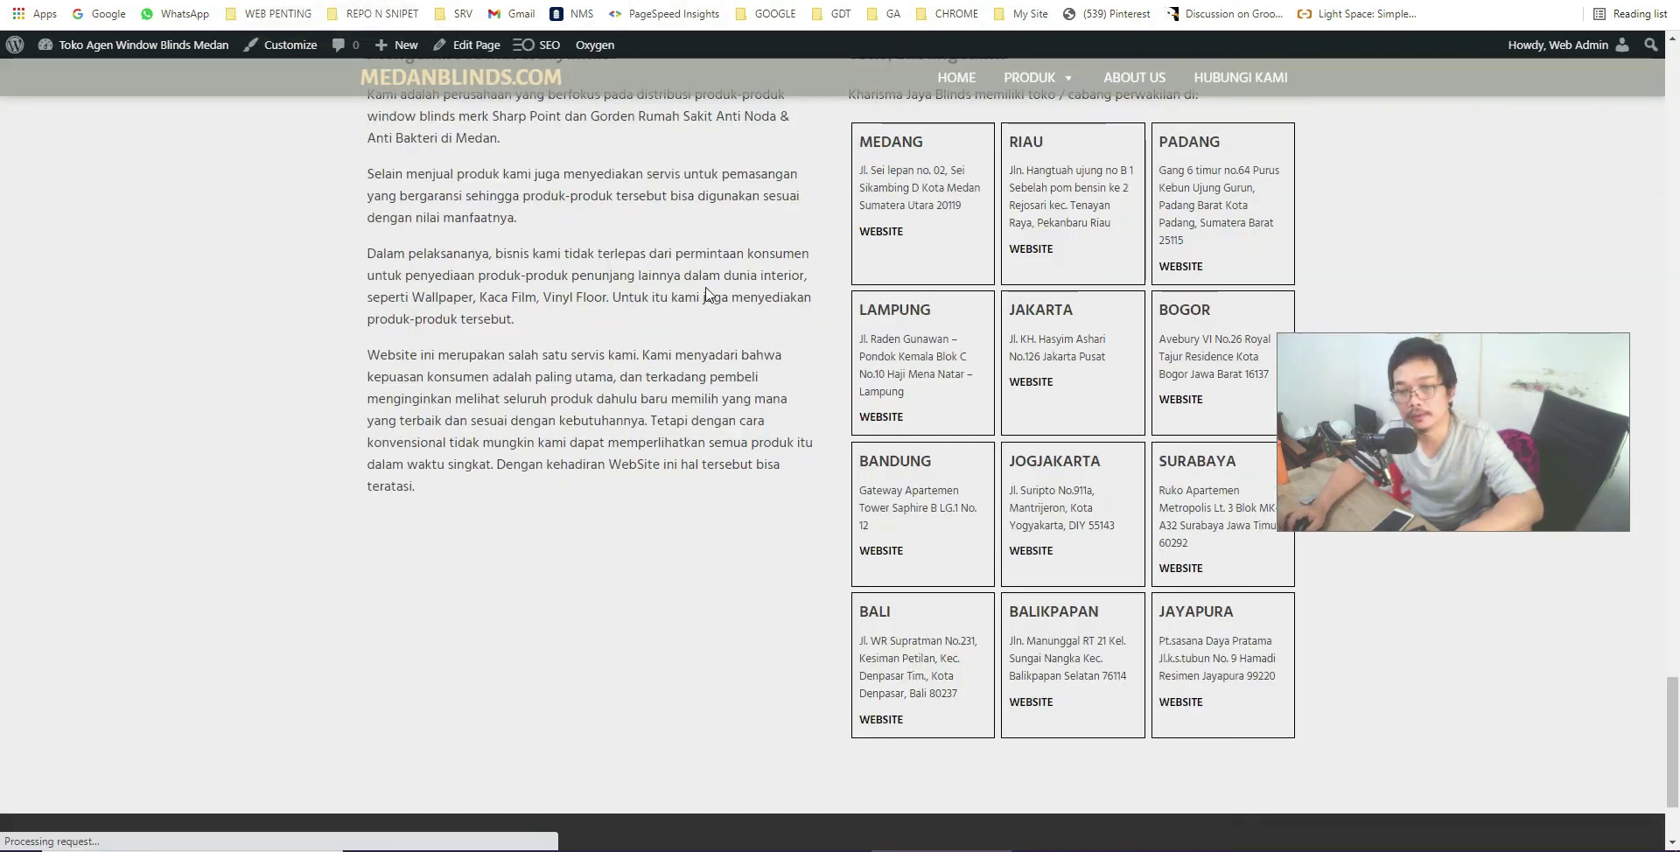
left_click_drag(1172, 644, 1251, 644)
left_click(1352, 647)
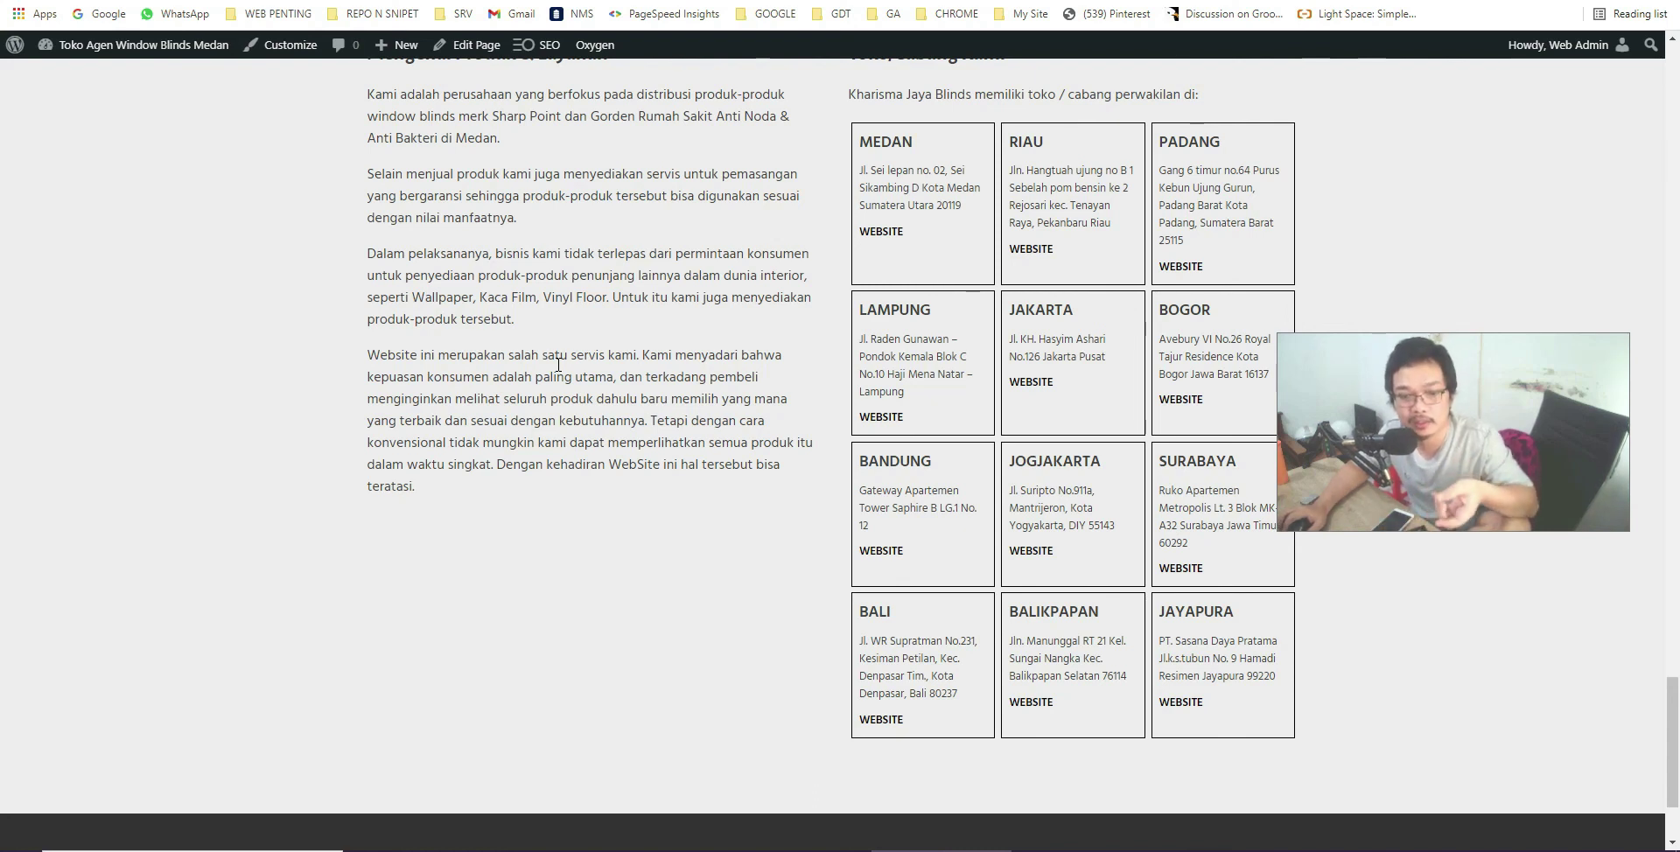
scroll(580, 504, "up", 4)
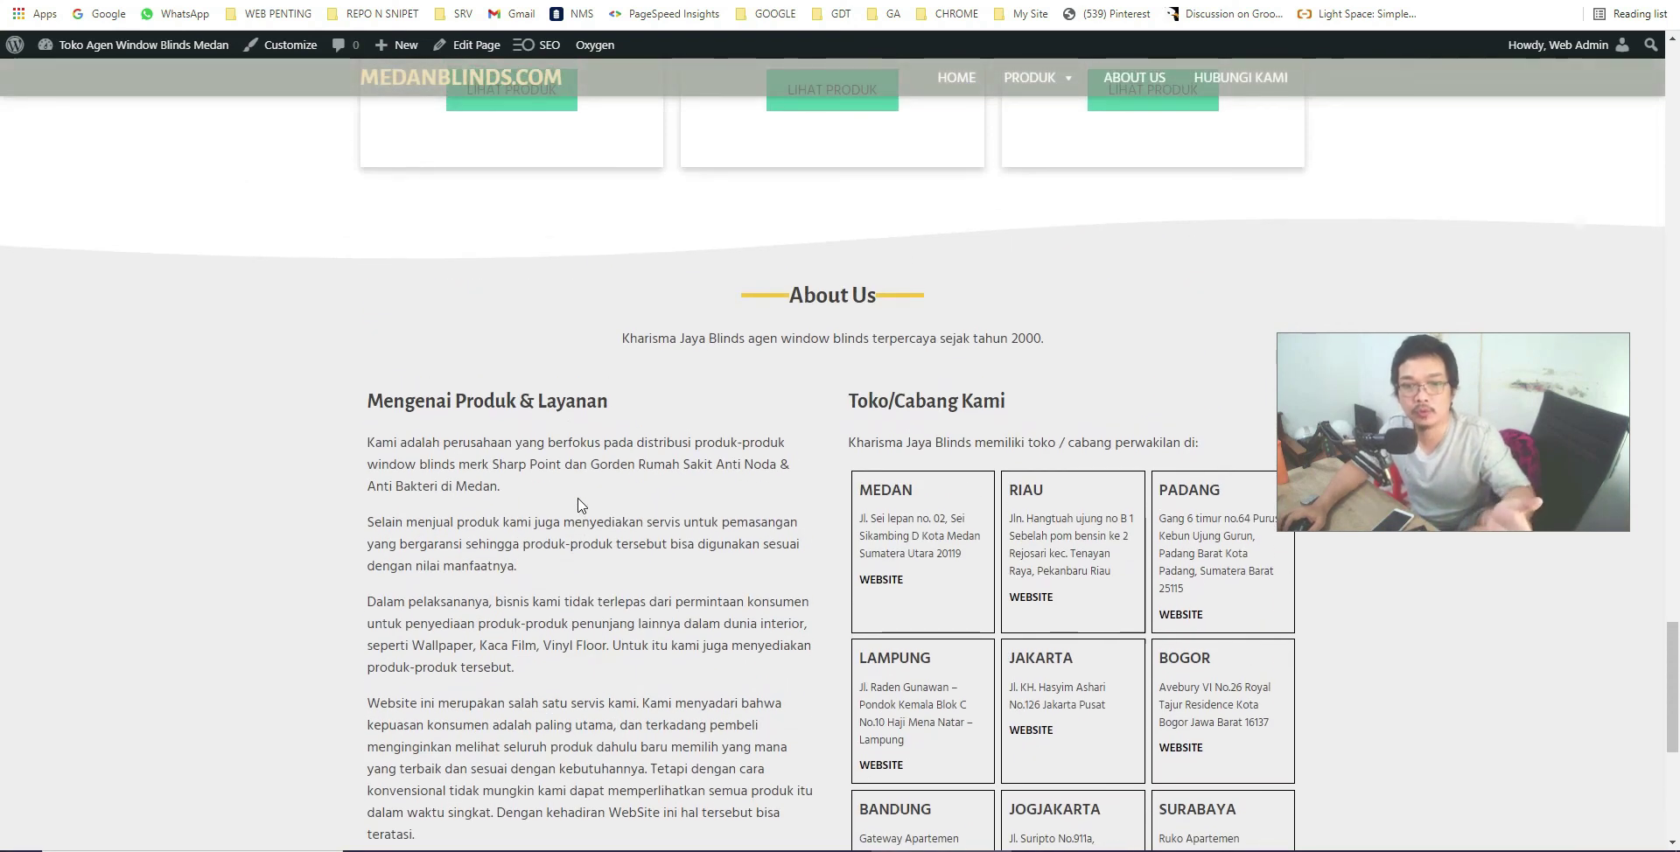